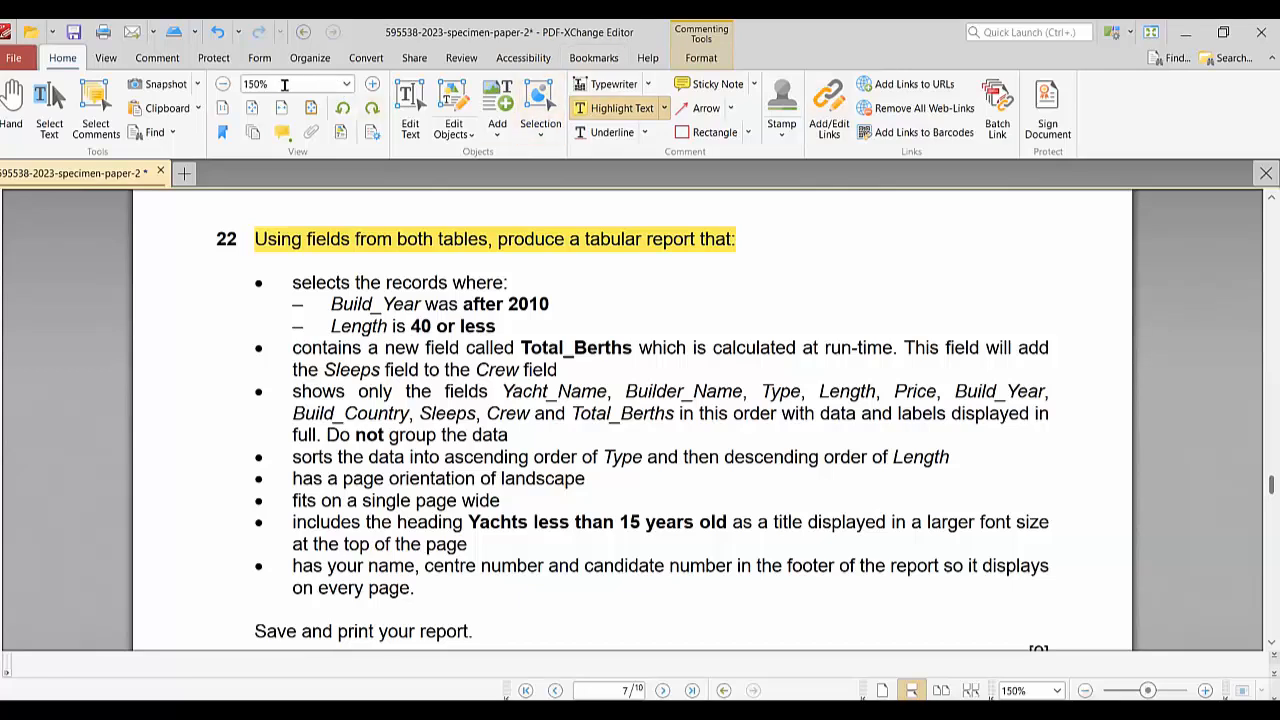
Step: With the Pencil tool, underline "report" in question 22's opening sentence and write "Q – R" beside it
click(108, 62)
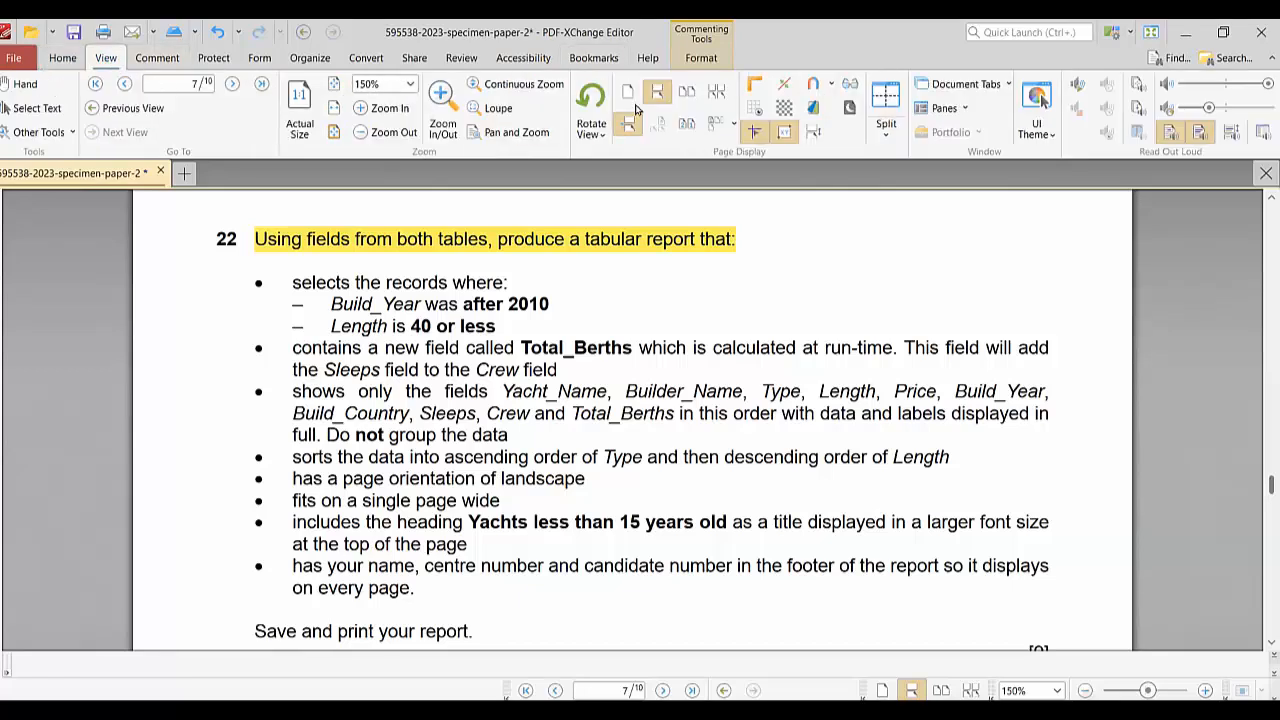
click(158, 57)
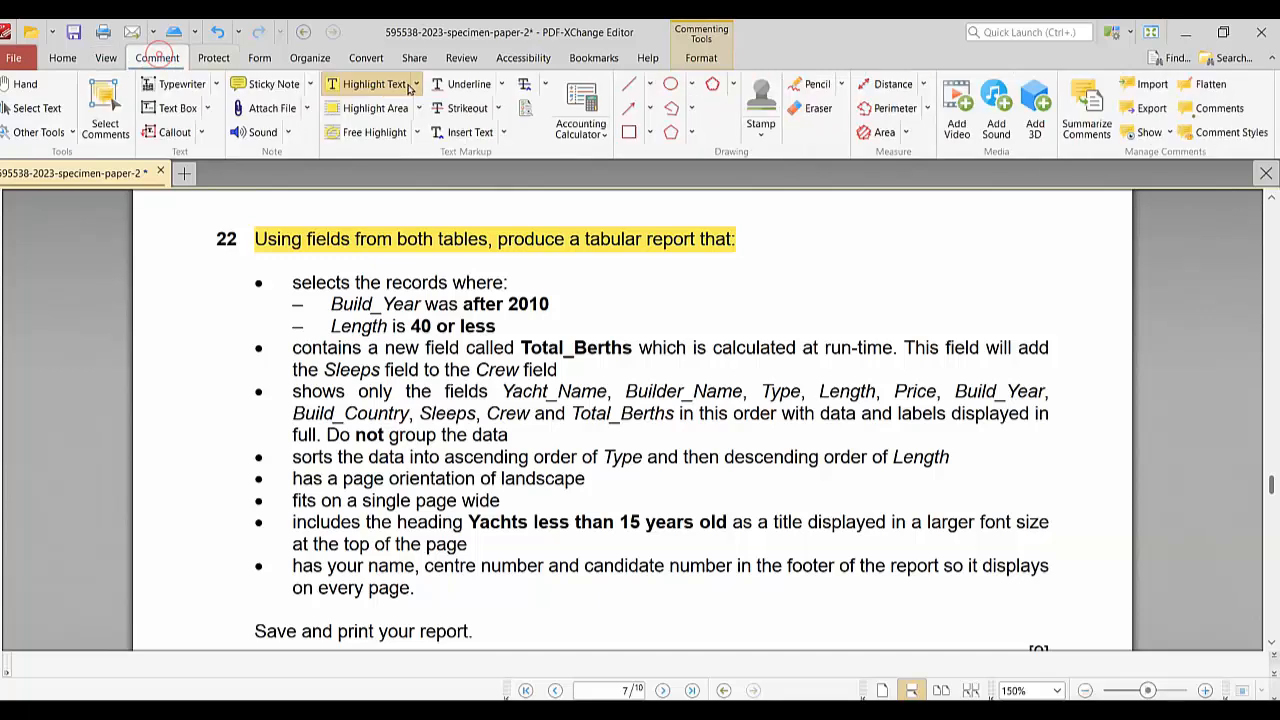
click(813, 83)
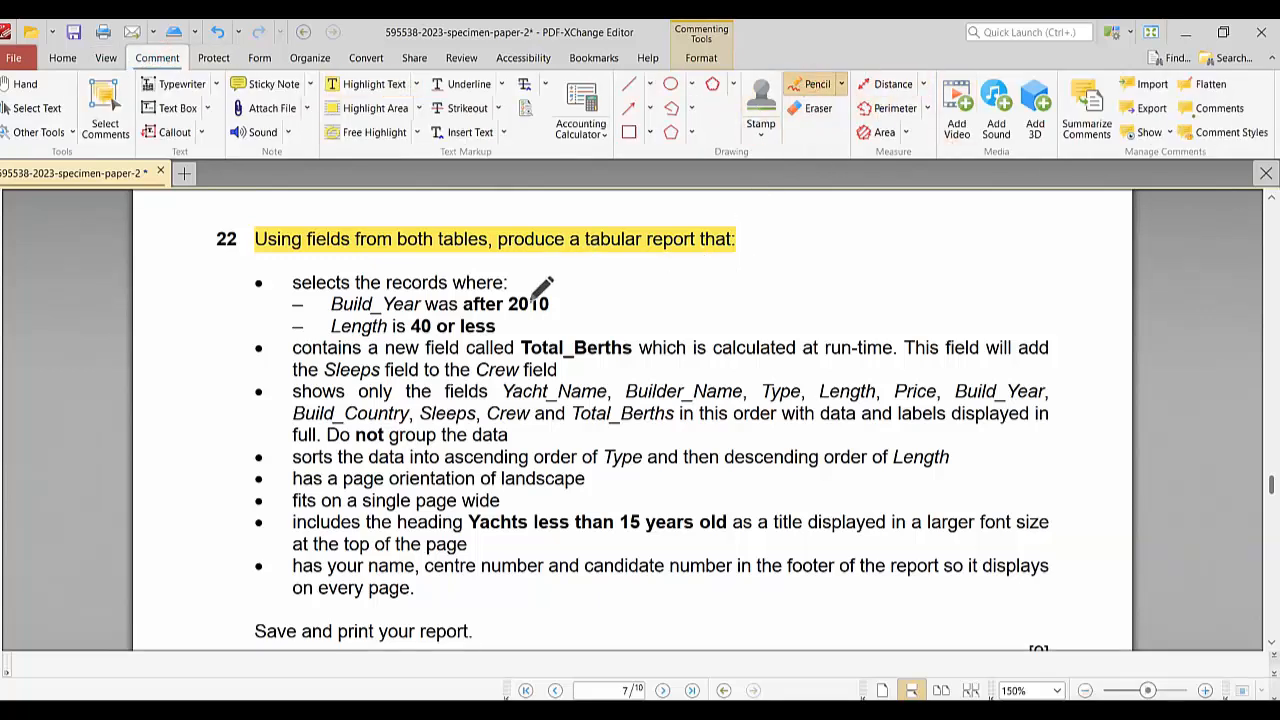
drag(644, 270, 674, 270)
mouse_move(812, 232)
mouse_down()
mouse_move(838, 222)
mouse_move(815, 225)
mouse_move(844, 277)
mouse_move(902, 244)
mouse_up()
drag(932, 204, 941, 250)
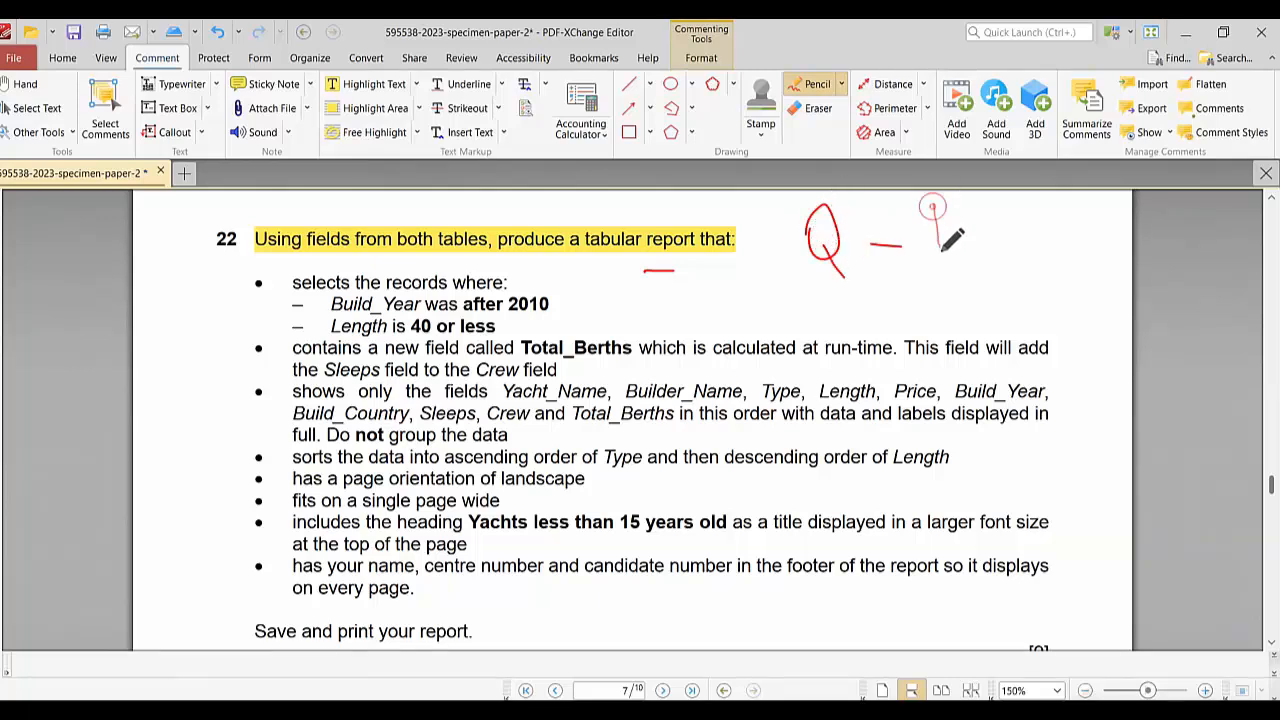
mouse_move(934, 206)
mouse_down()
mouse_move(954, 238)
mouse_move(938, 236)
mouse_move(966, 263)
mouse_up()
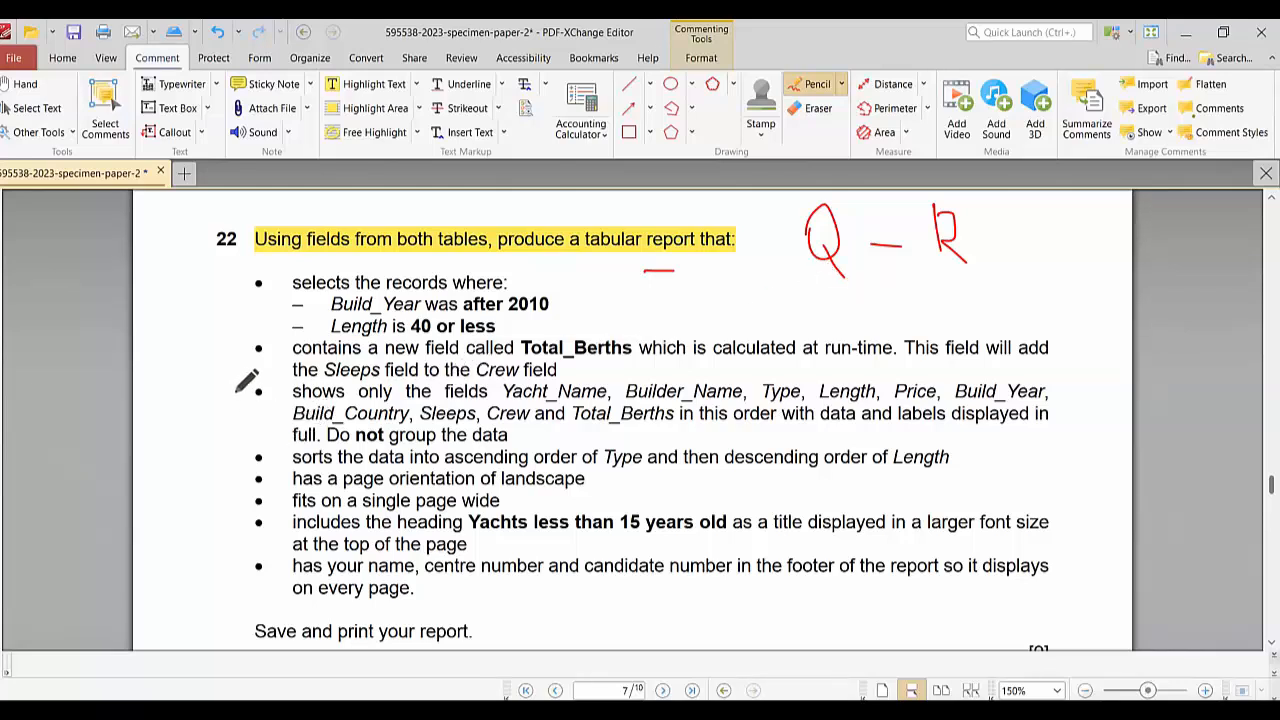
Step: Number the "shows", "selects" and "sorts" bullets 1, 2 and 3 with the pencil, and underline "shows" and "sorts"
drag(238, 388, 239, 410)
drag(222, 285, 256, 309)
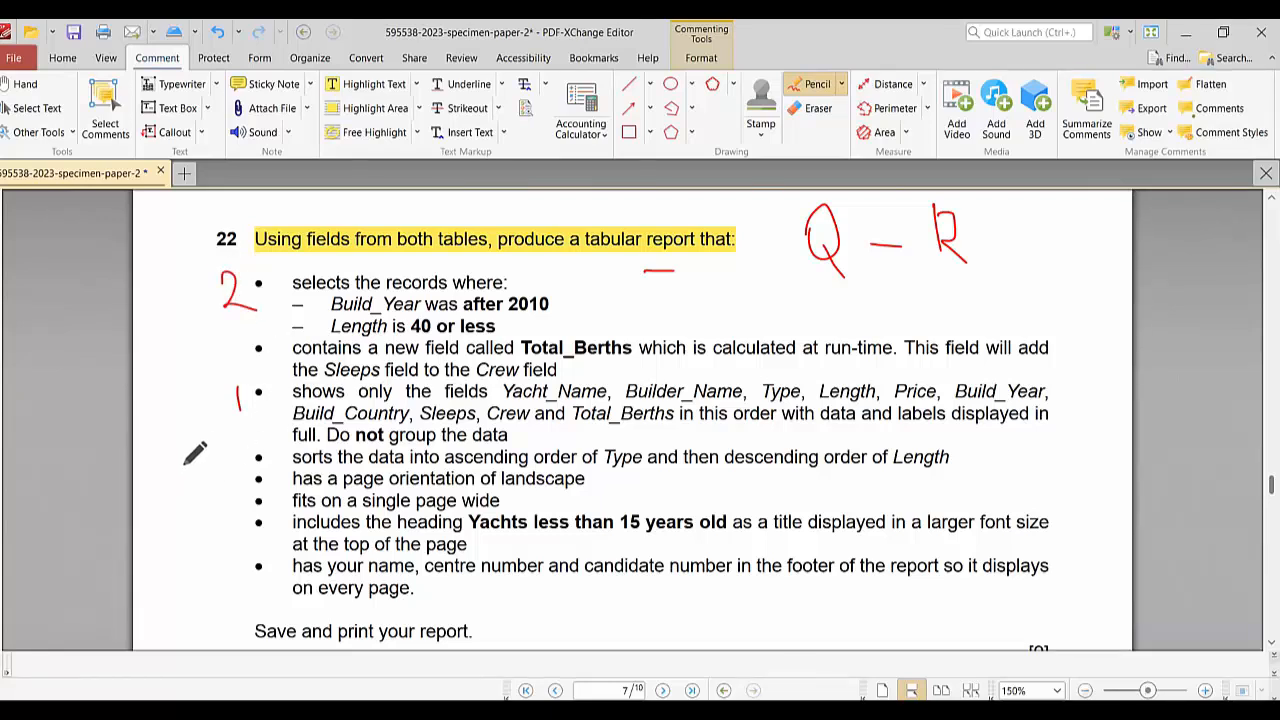
mouse_move(206, 446)
mouse_down()
mouse_move(224, 446)
mouse_move(227, 461)
mouse_move(207, 473)
mouse_up()
drag(315, 405, 336, 405)
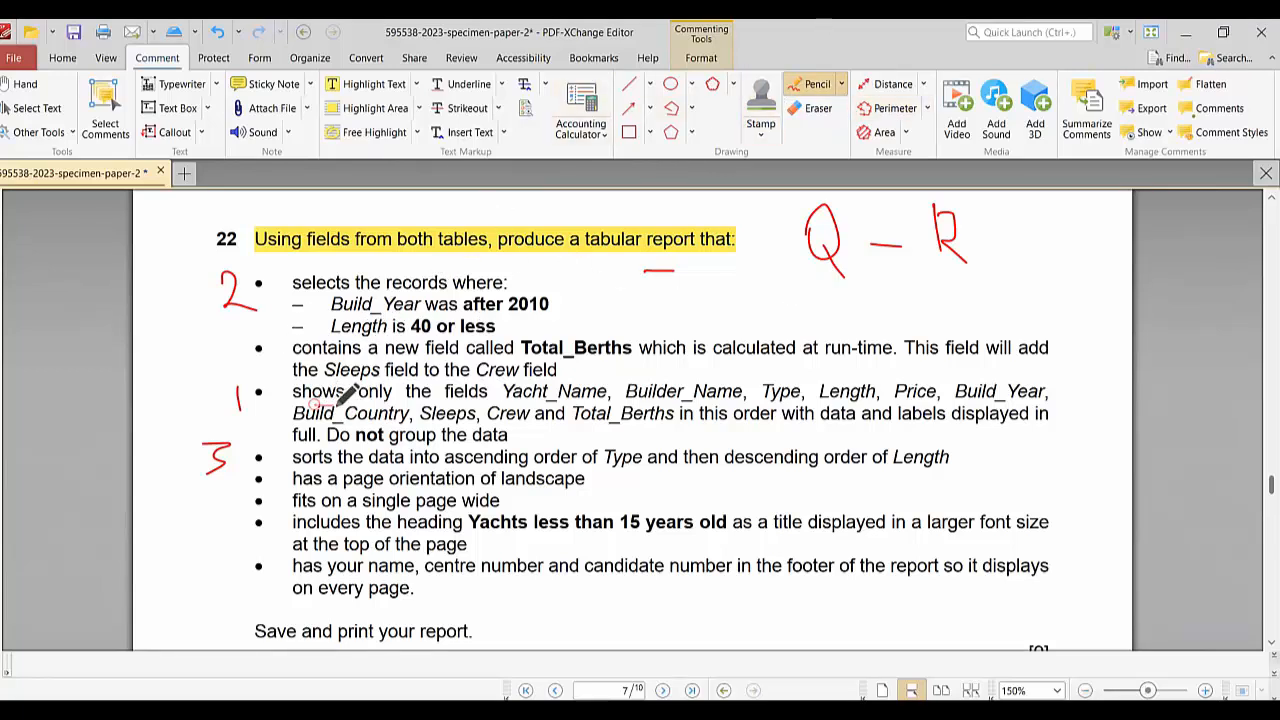
drag(308, 469, 335, 469)
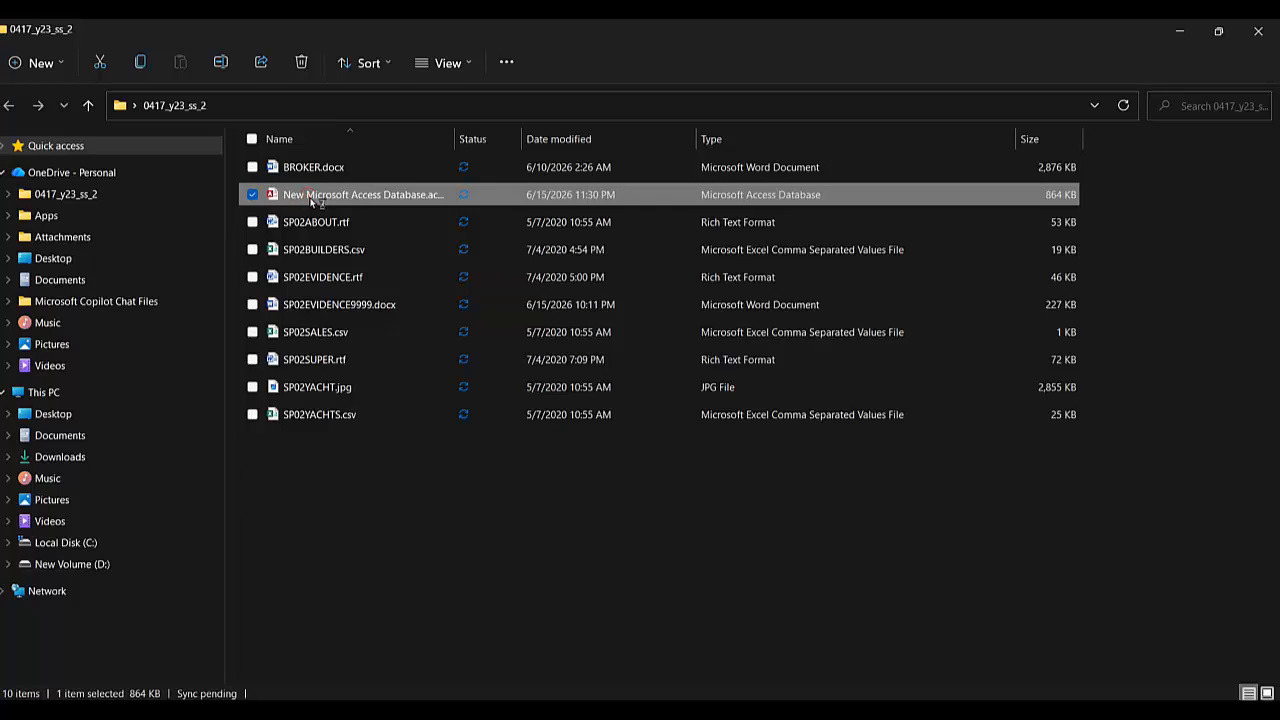
Step: Open New Microsoft Access Database from the 0417_y23_ss_2 folder in Access and check its table relationships
double_click(311, 195)
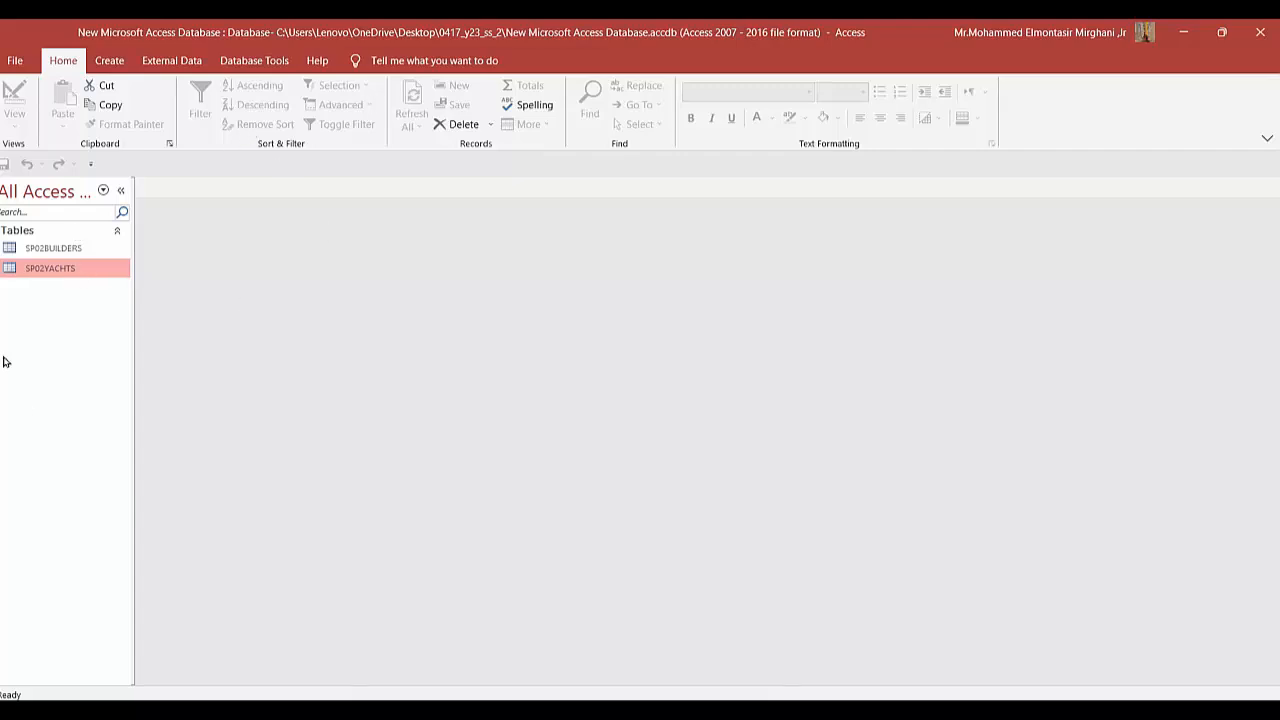
click(171, 60)
click(254, 60)
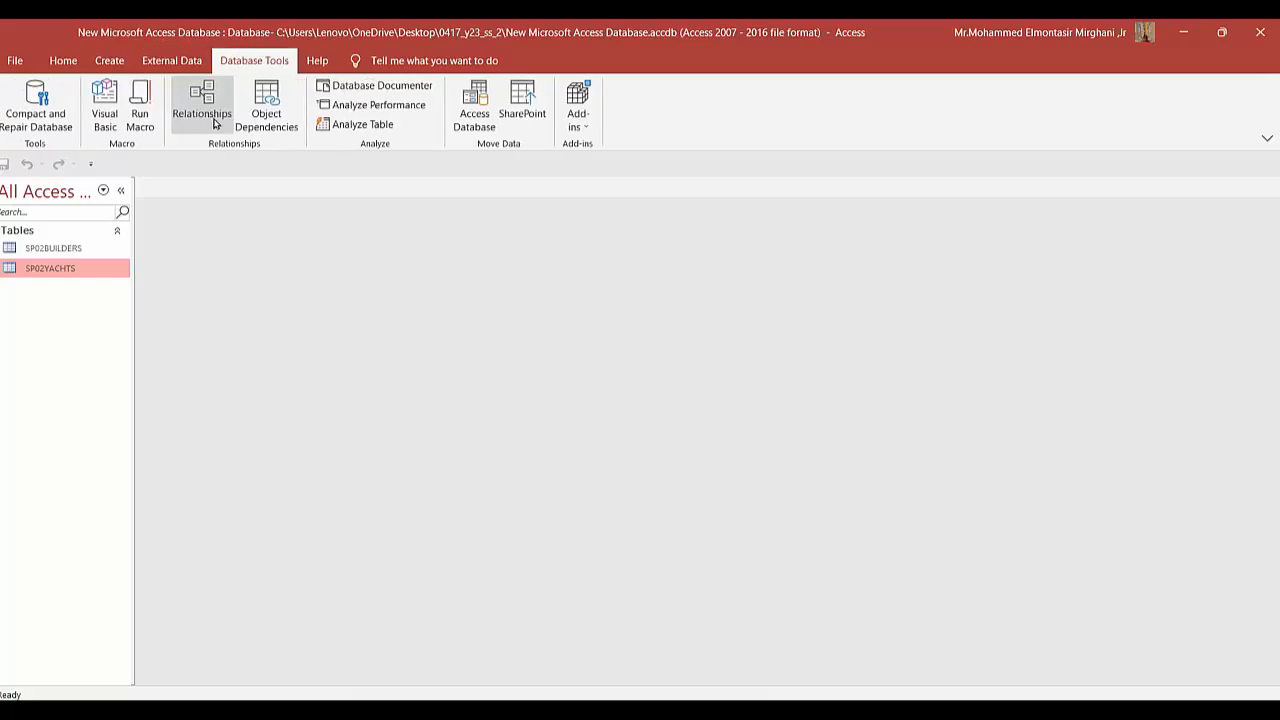
click(201, 106)
click(351, 100)
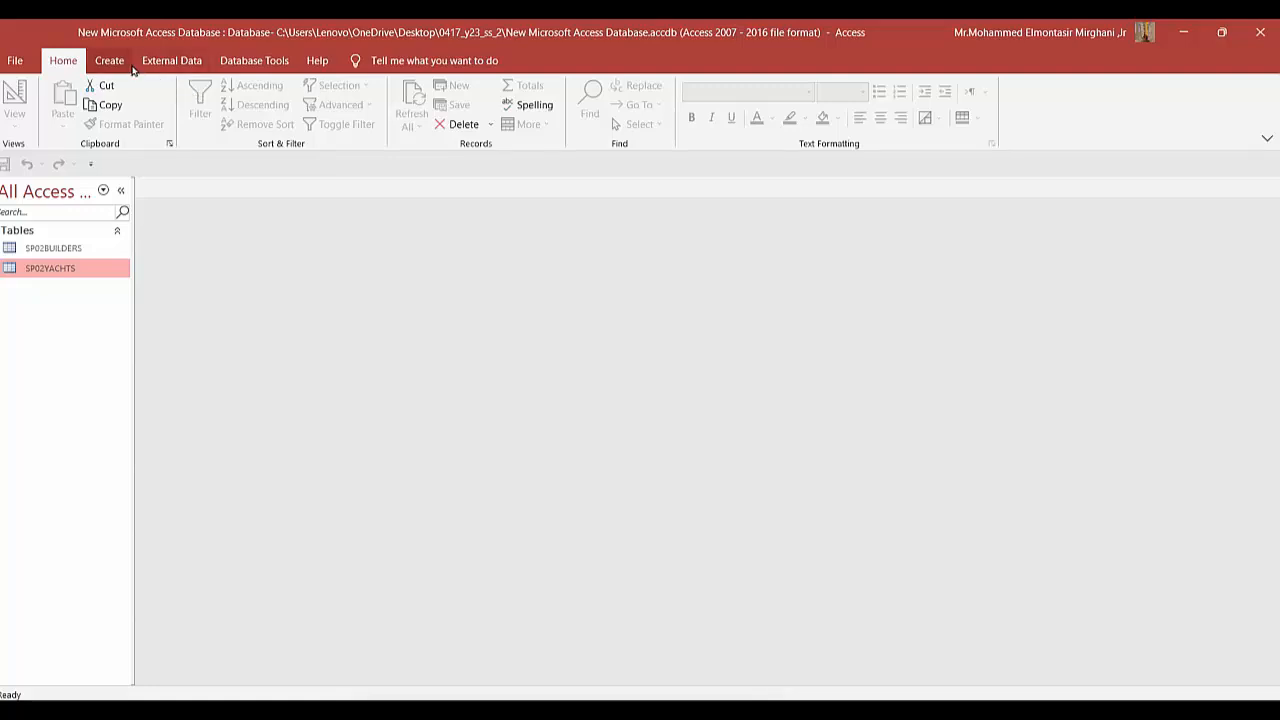
Step: Start a new query with the Simple Query Wizard and list the tables available as its source
click(128, 64)
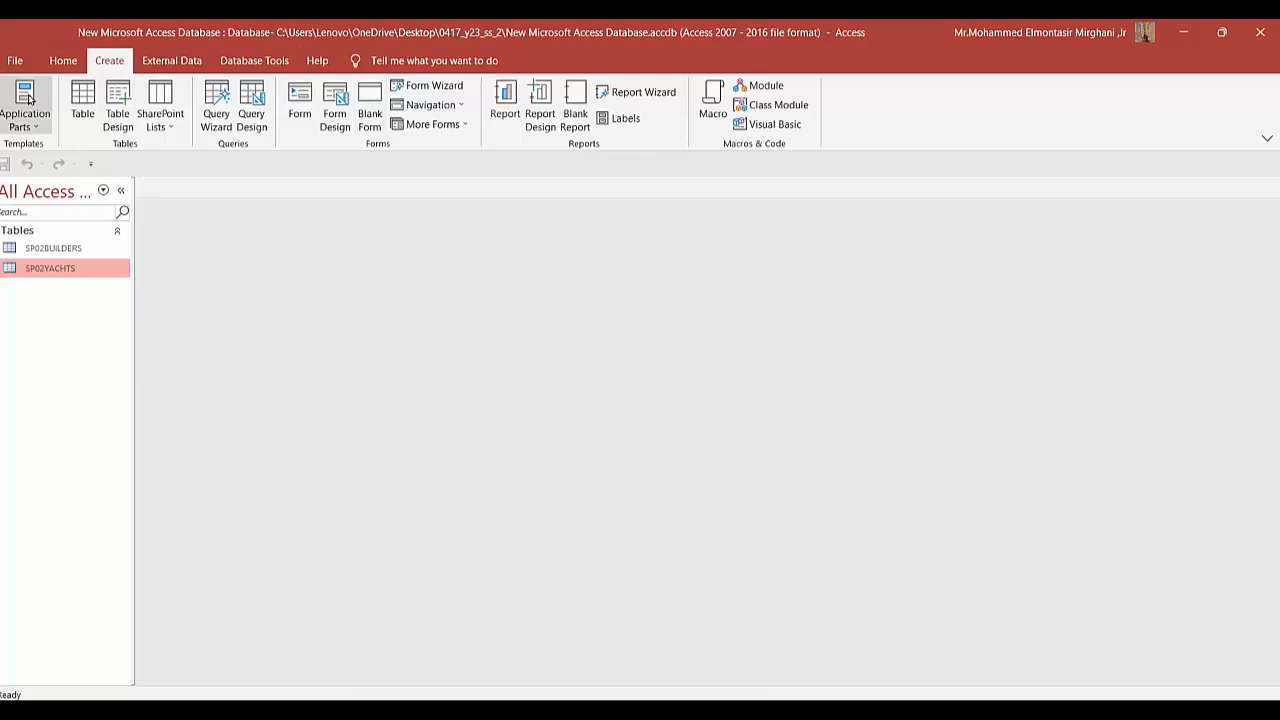
click(222, 124)
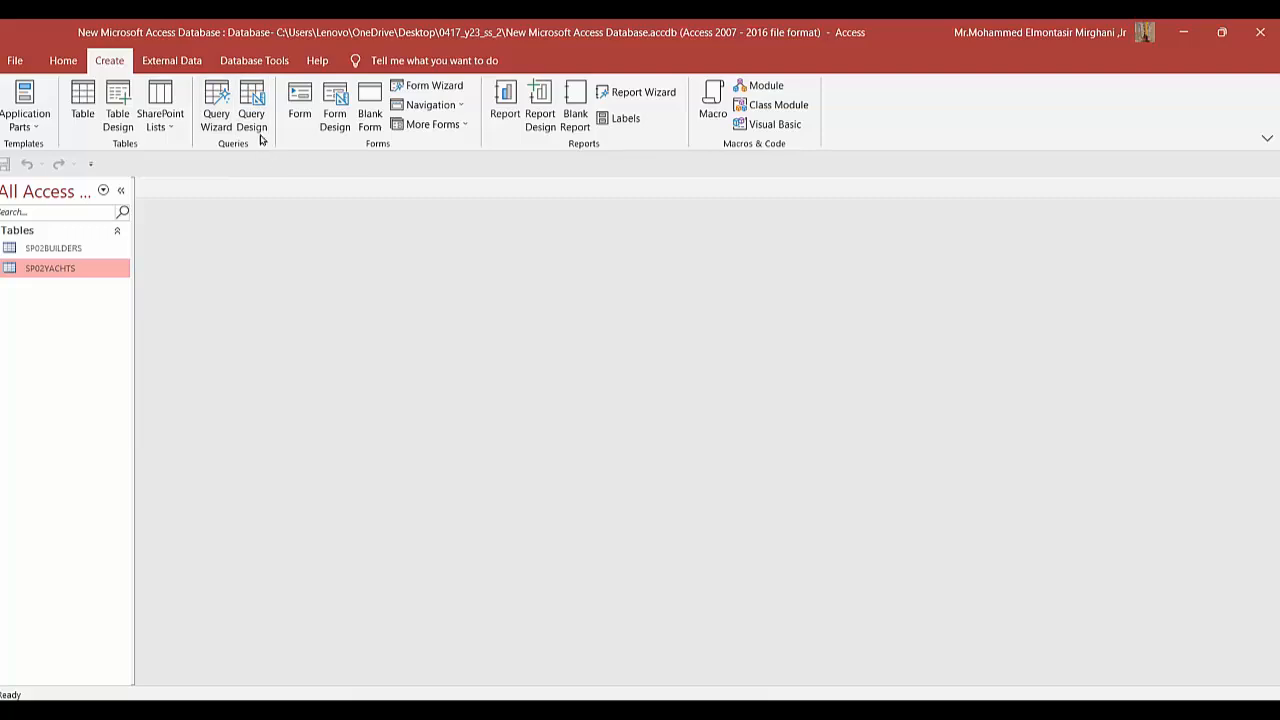
click(216, 118)
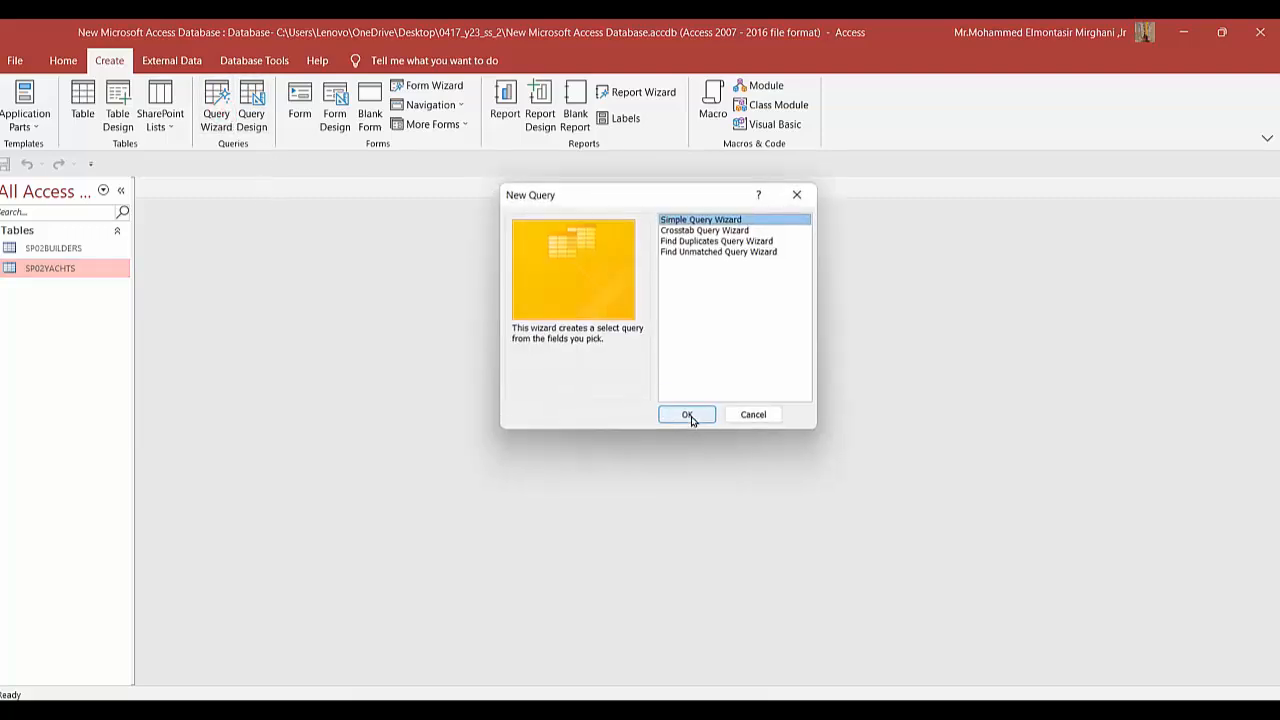
drag(653, 188, 619, 246)
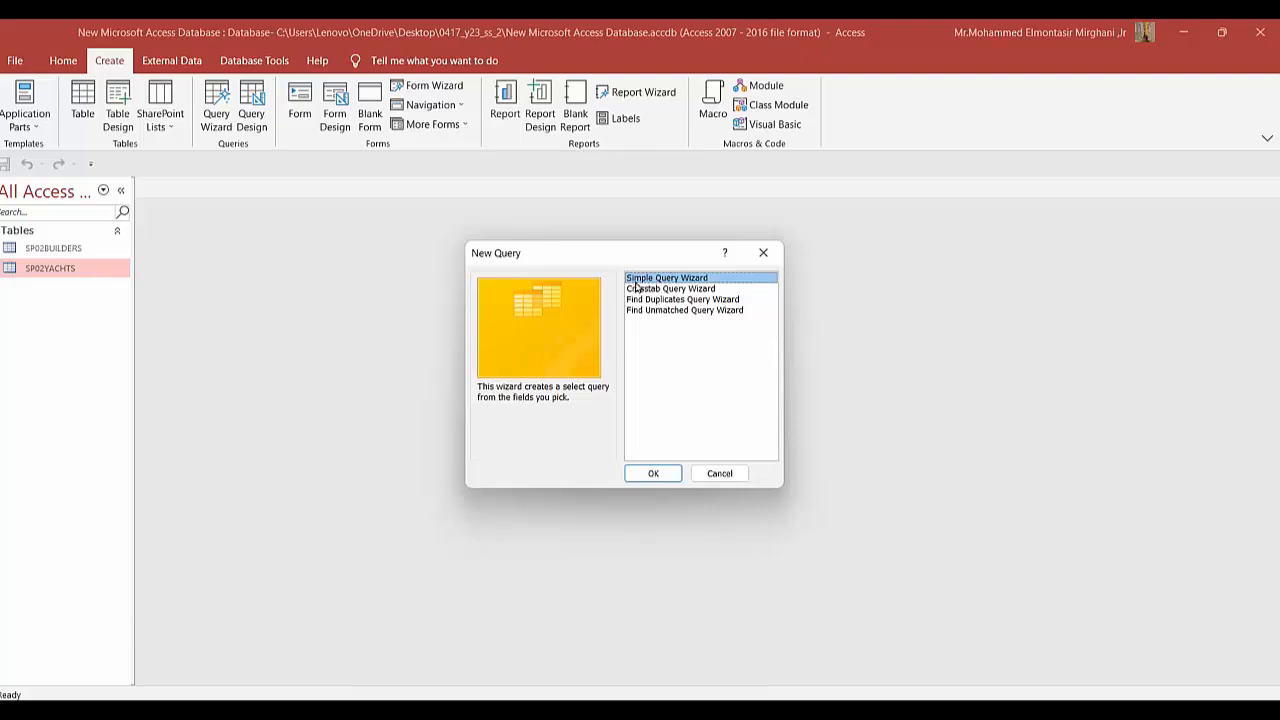
click(653, 474)
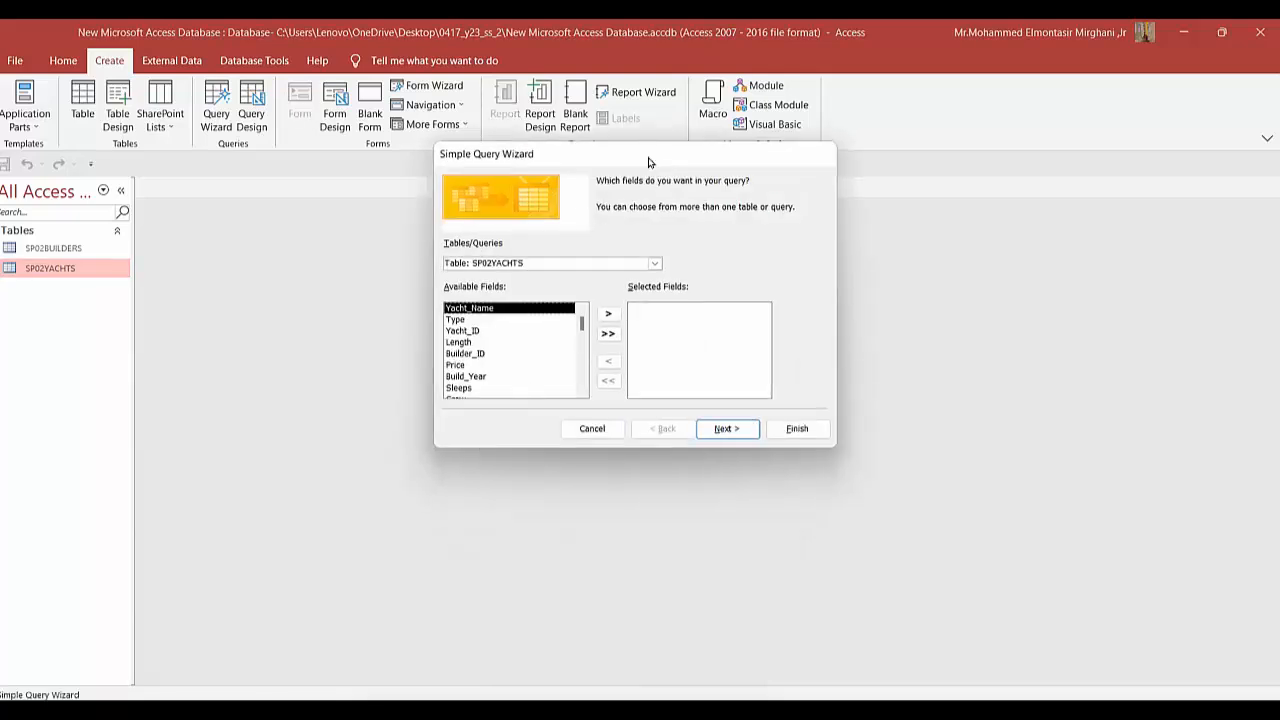
drag(648, 162, 604, 228)
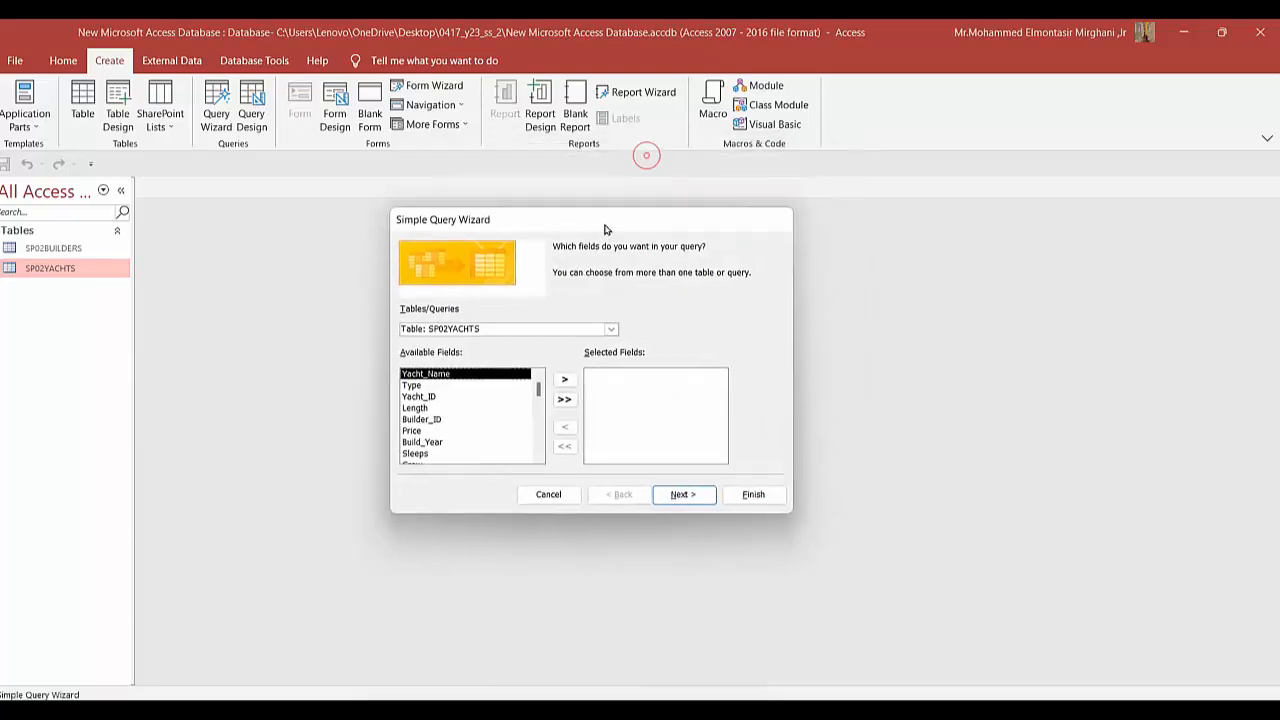
click(610, 330)
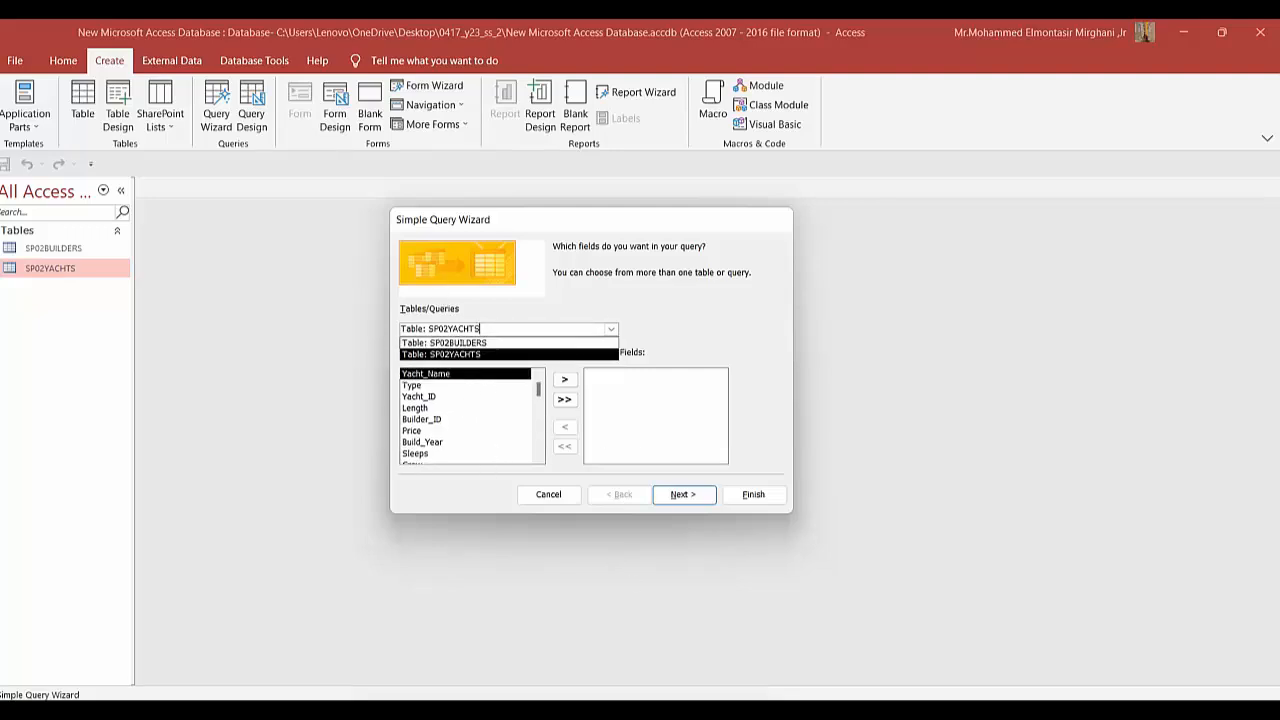
Step: Switch to the exam paper in PDF-XChange Editor and pencil order marks above Yacht_Name and Builder_Name in the field list
click(809, 711)
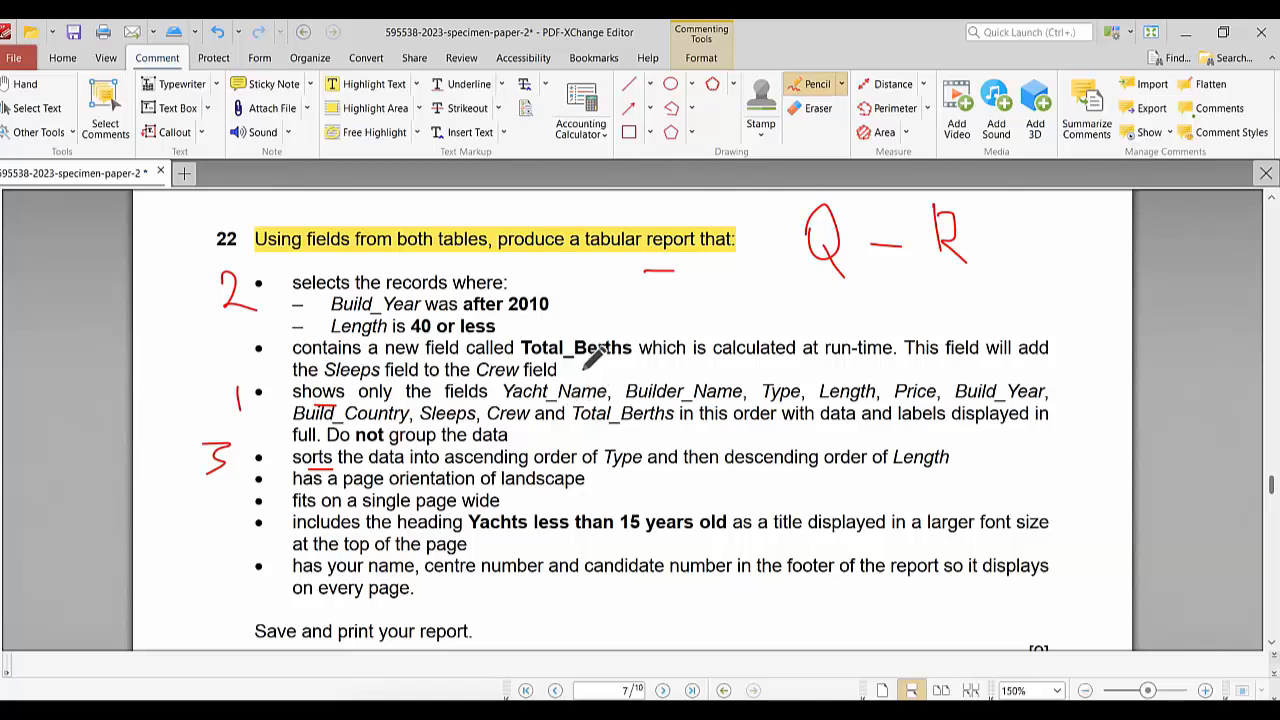
drag(582, 366, 582, 373)
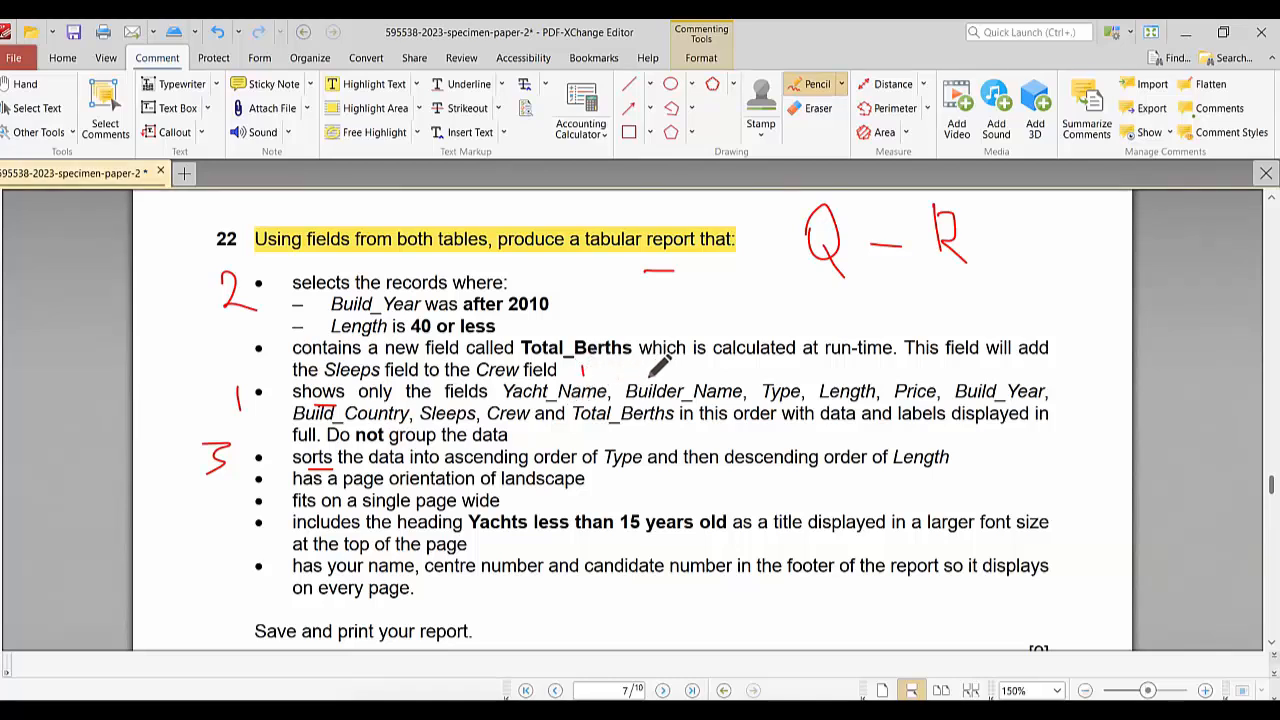
drag(662, 366, 674, 386)
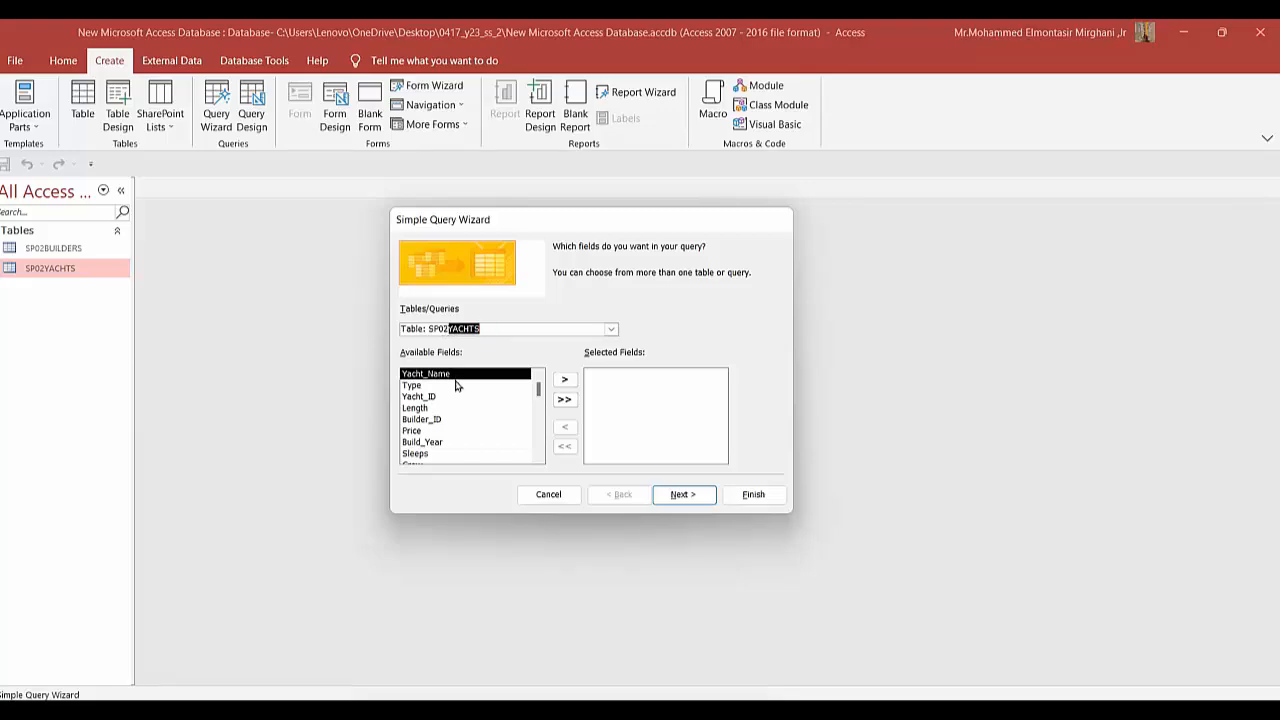
Step: Back in the Access query wizard, try adding Yacht_Name from SP02YACHTS and Builder_Name from SP02BUILDERS to the selected fields
double_click(452, 375)
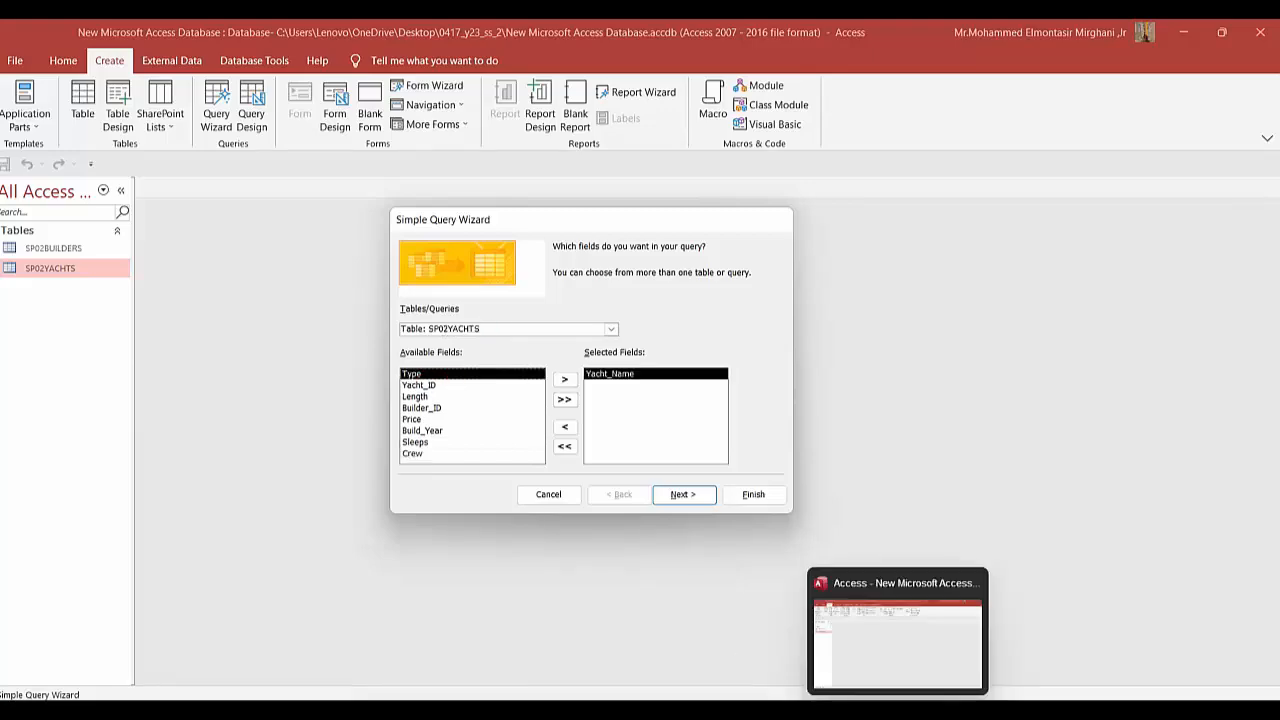
click(866, 711)
click(850, 711)
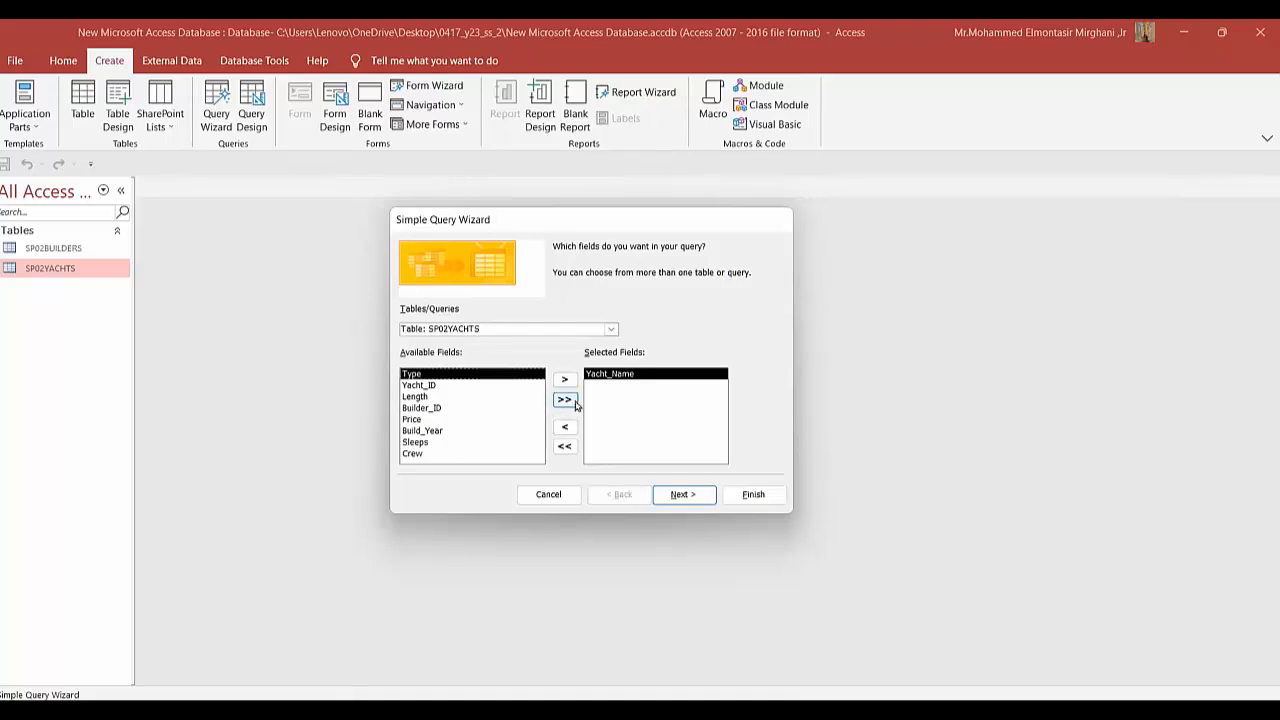
click(611, 330)
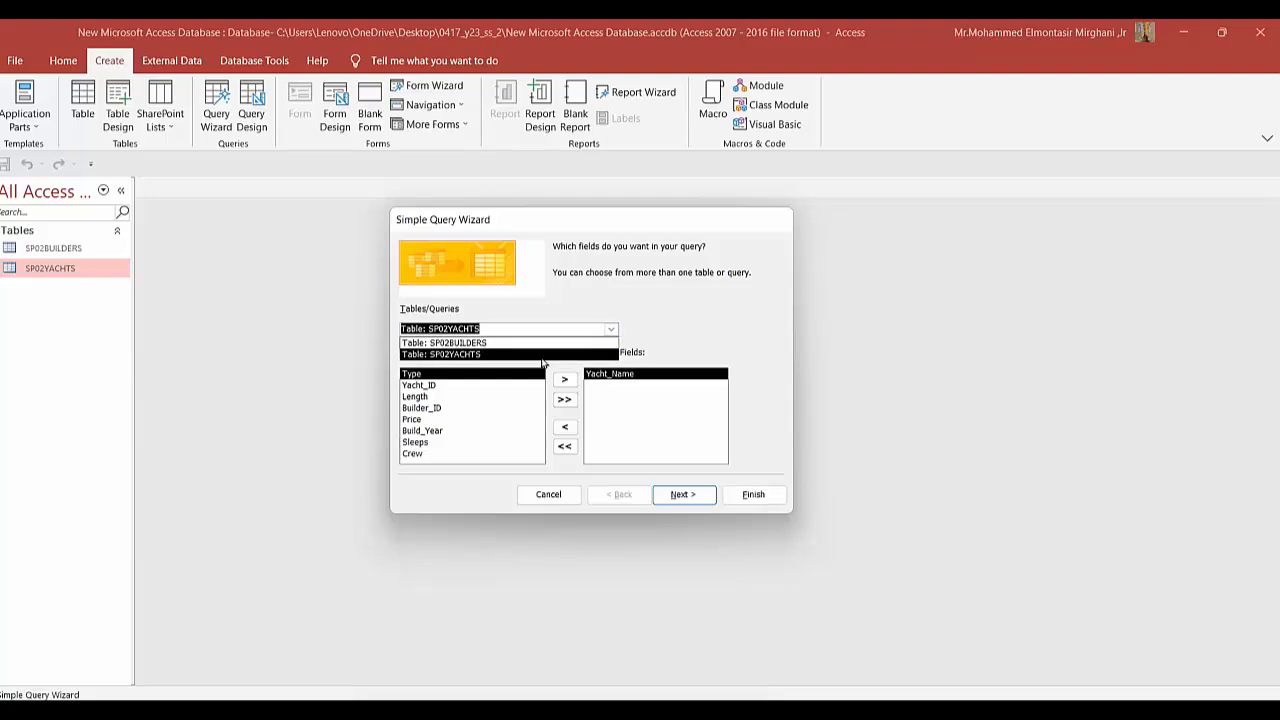
click(474, 343)
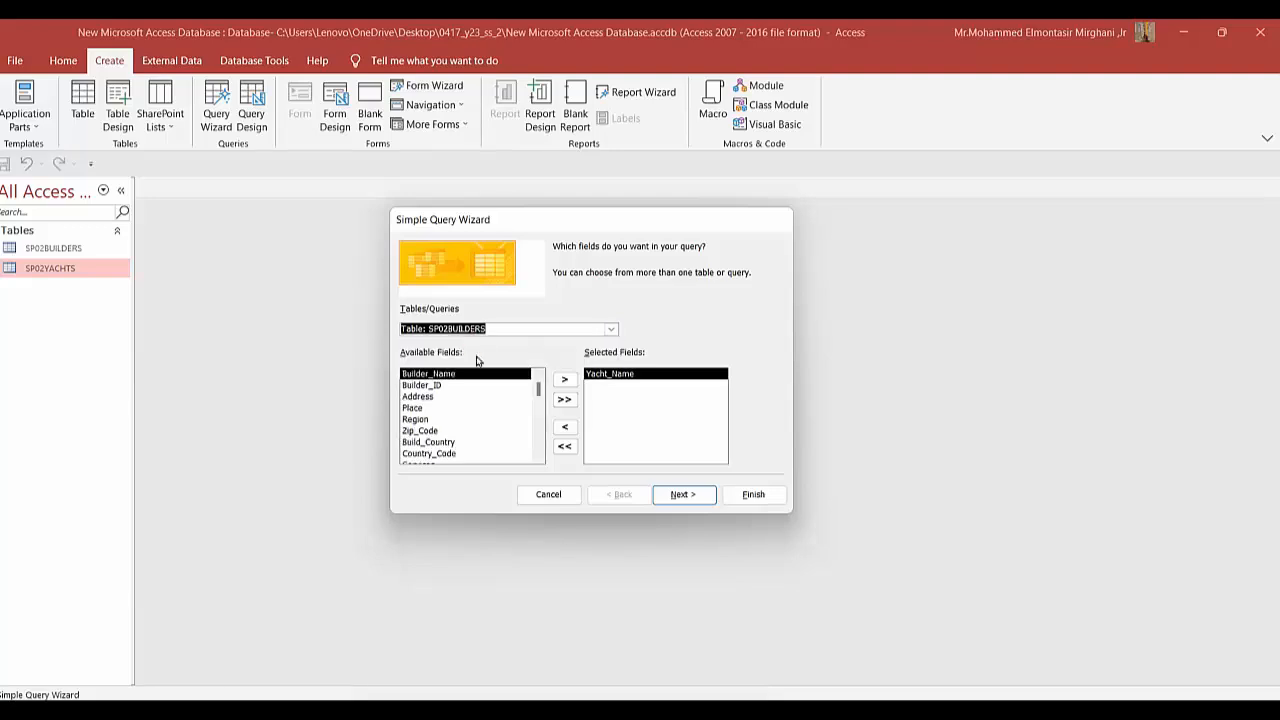
double_click(469, 376)
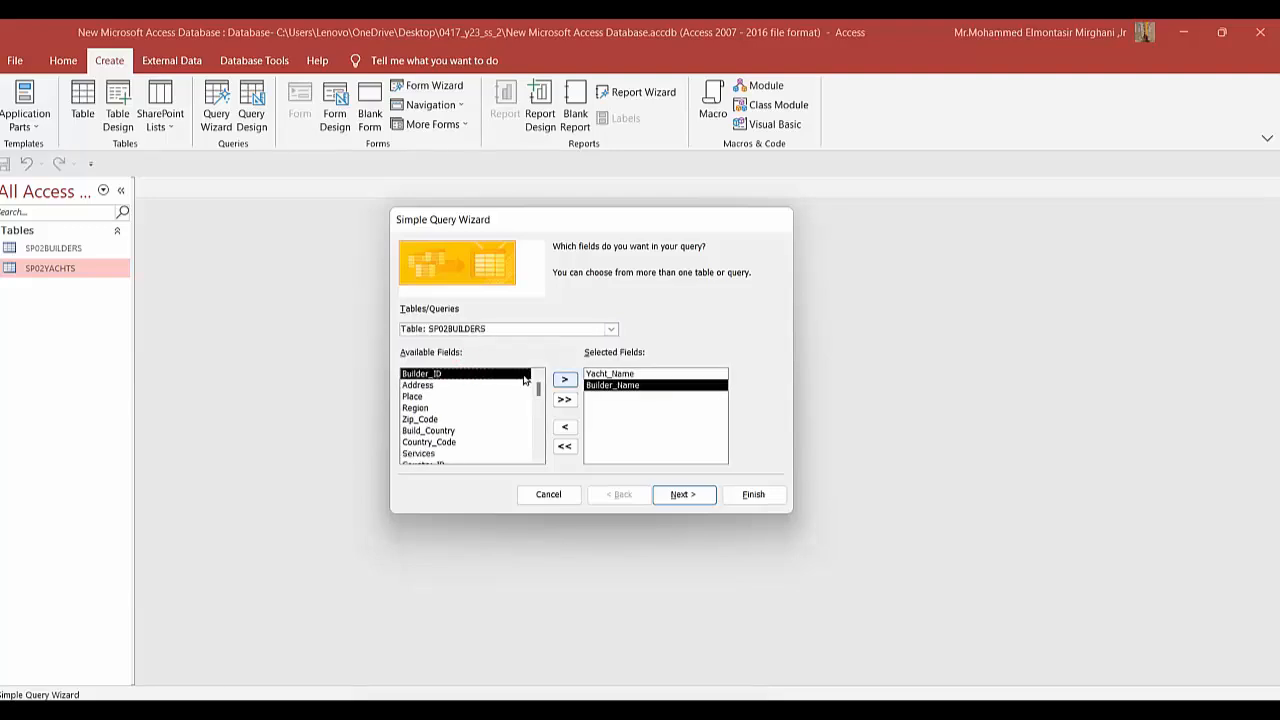
Step: Try removing and re-adding Builder_Name, and adding all SP02BUILDERS fields at once, clearing the selected fields at the end
click(565, 427)
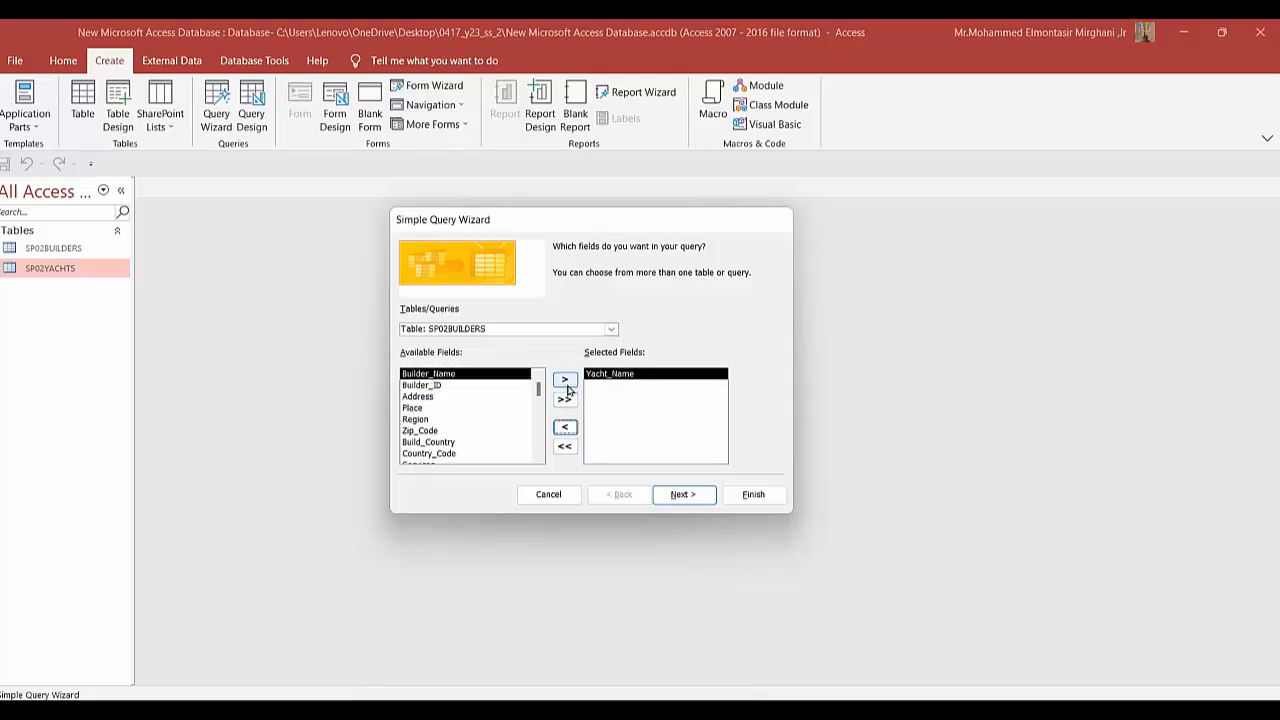
click(565, 381)
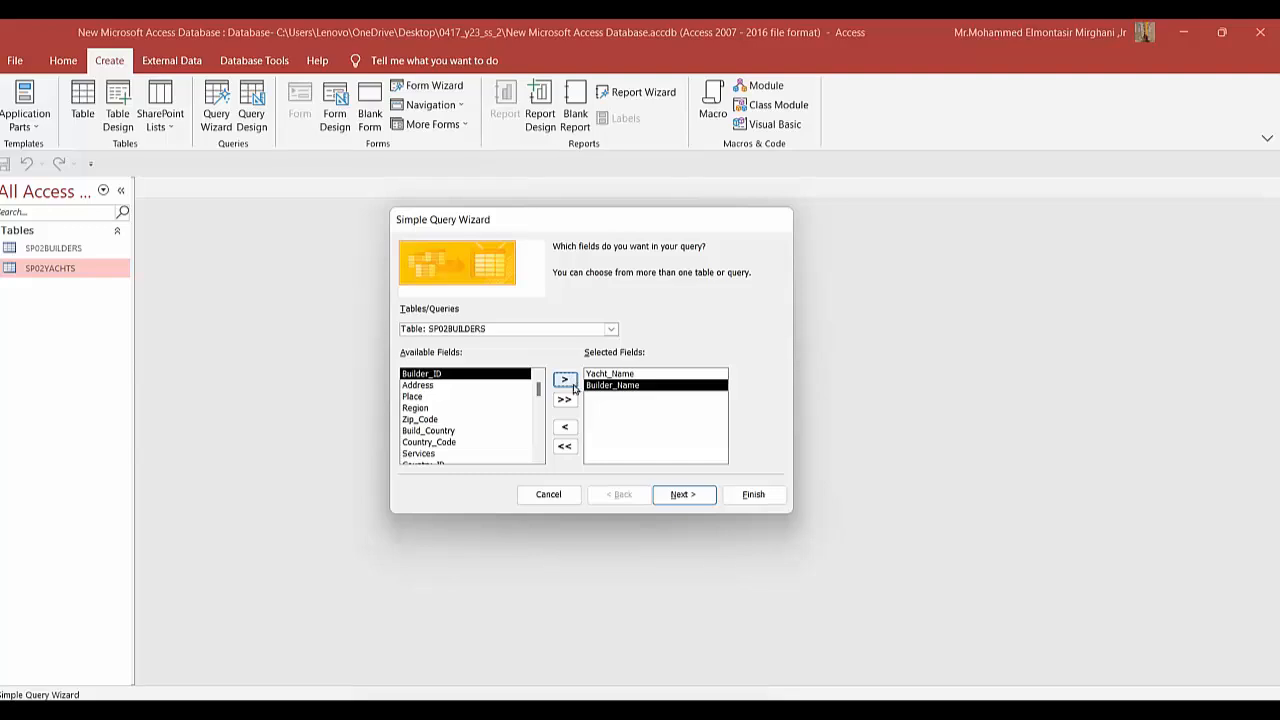
click(565, 446)
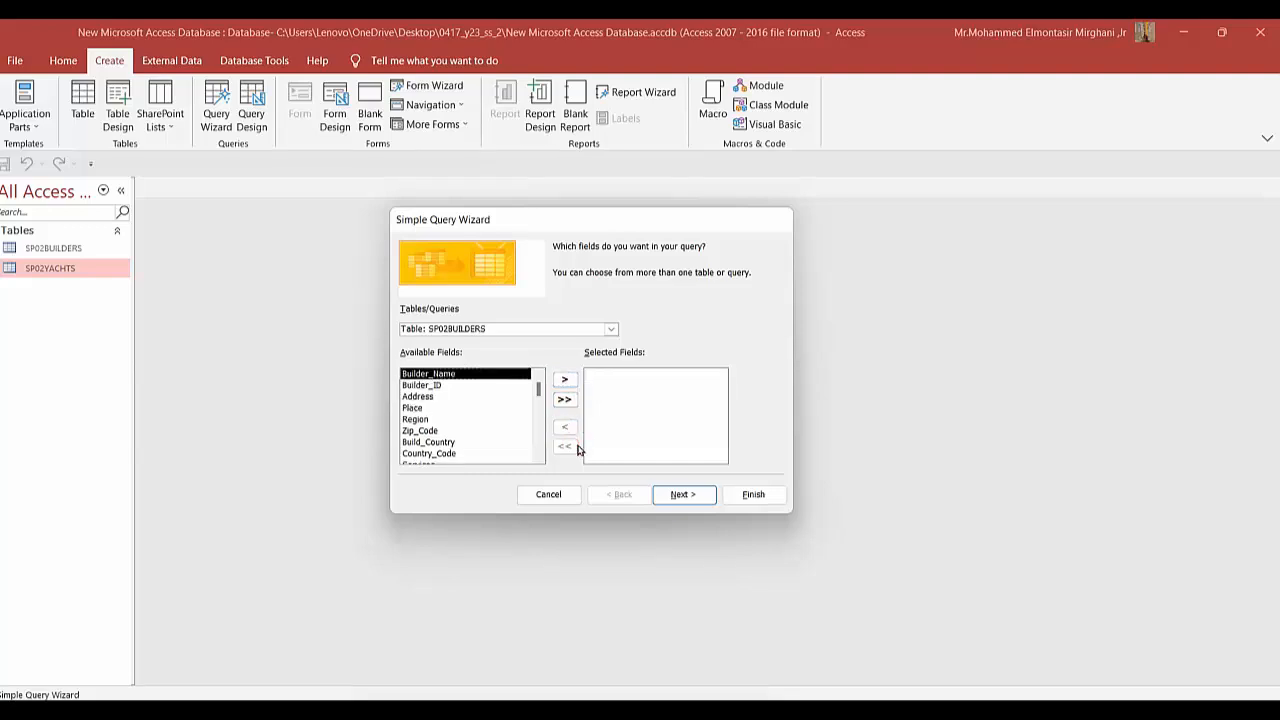
click(564, 399)
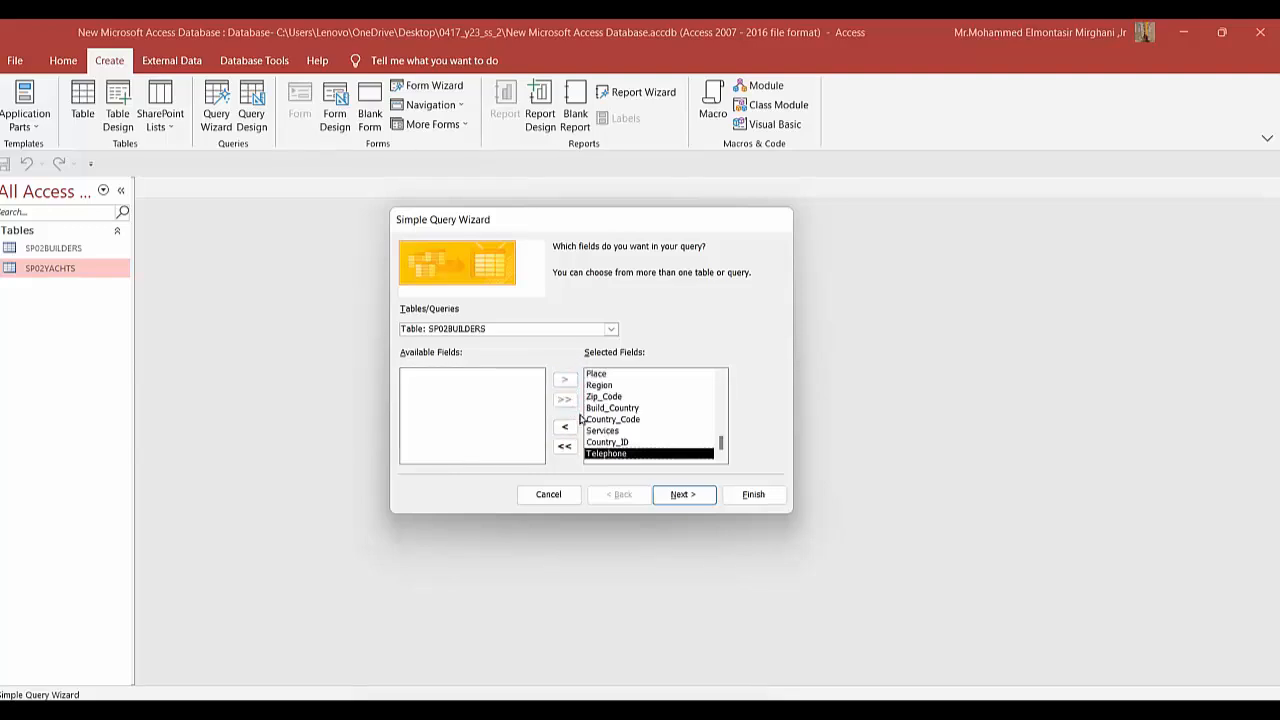
click(565, 446)
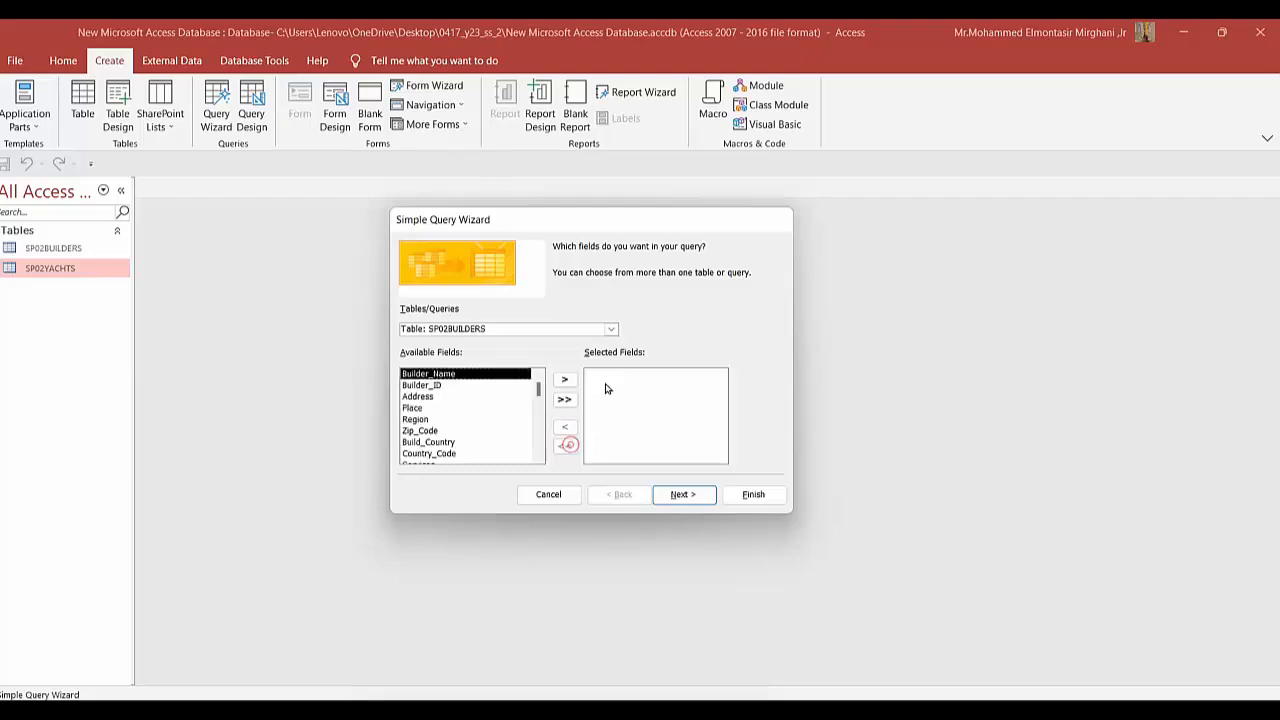
Step: Select Yacht_Name from the SP02YACHTS table and Builder_Name from SP02BUILDERS as the query's first two fields
click(610, 329)
click(480, 355)
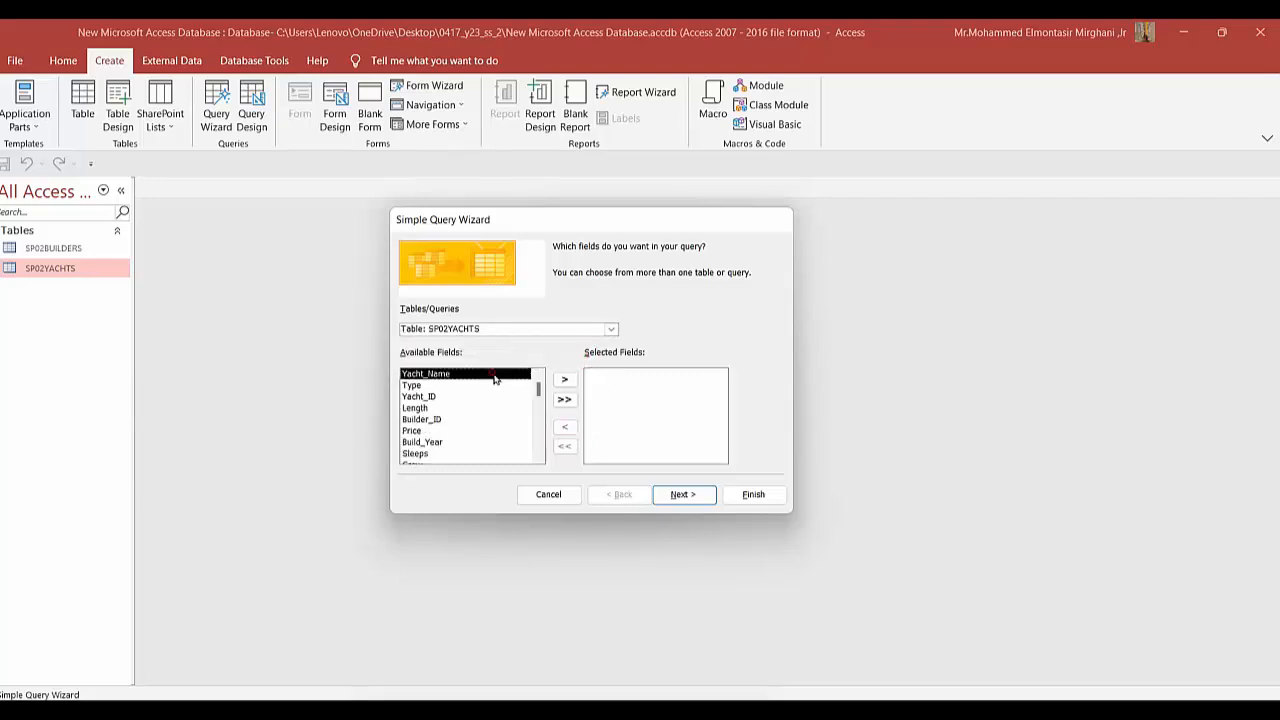
double_click(492, 374)
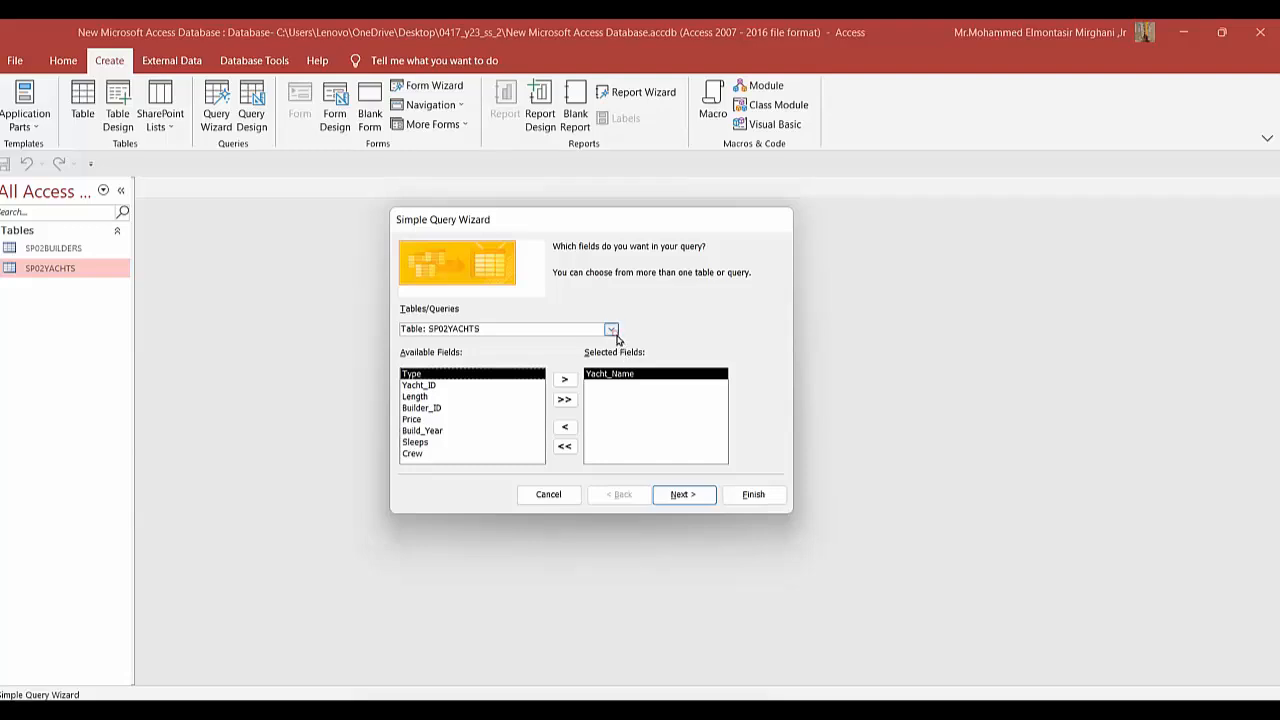
click(610, 329)
click(572, 343)
click(497, 375)
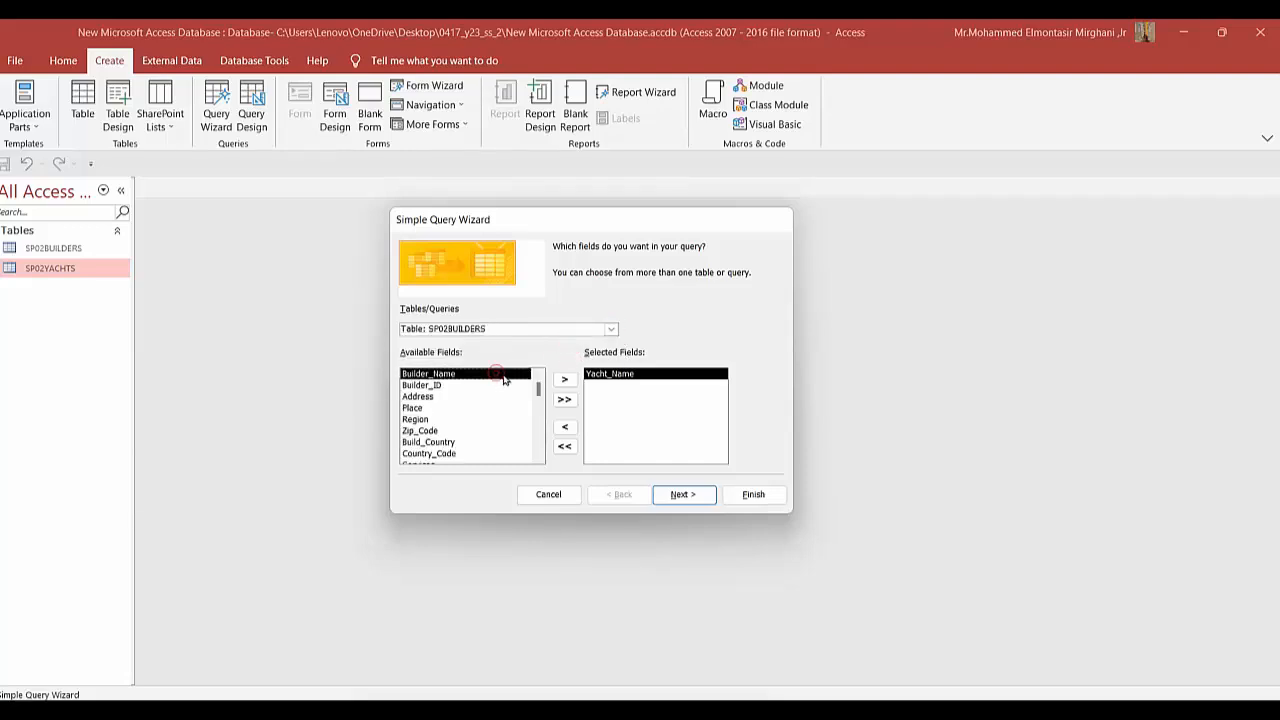
double_click(504, 376)
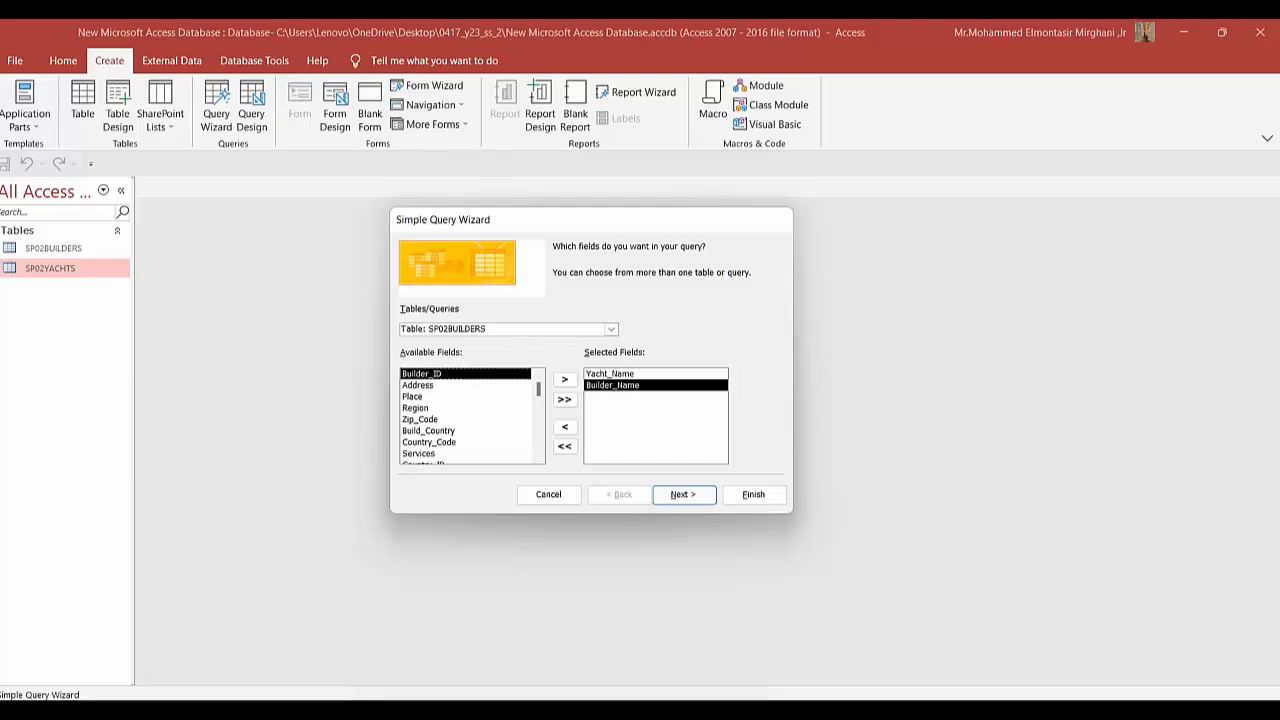
Step: Remove Builder_Name from the query's selected fields and add it back from SP02BUILDERS
double_click(636, 385)
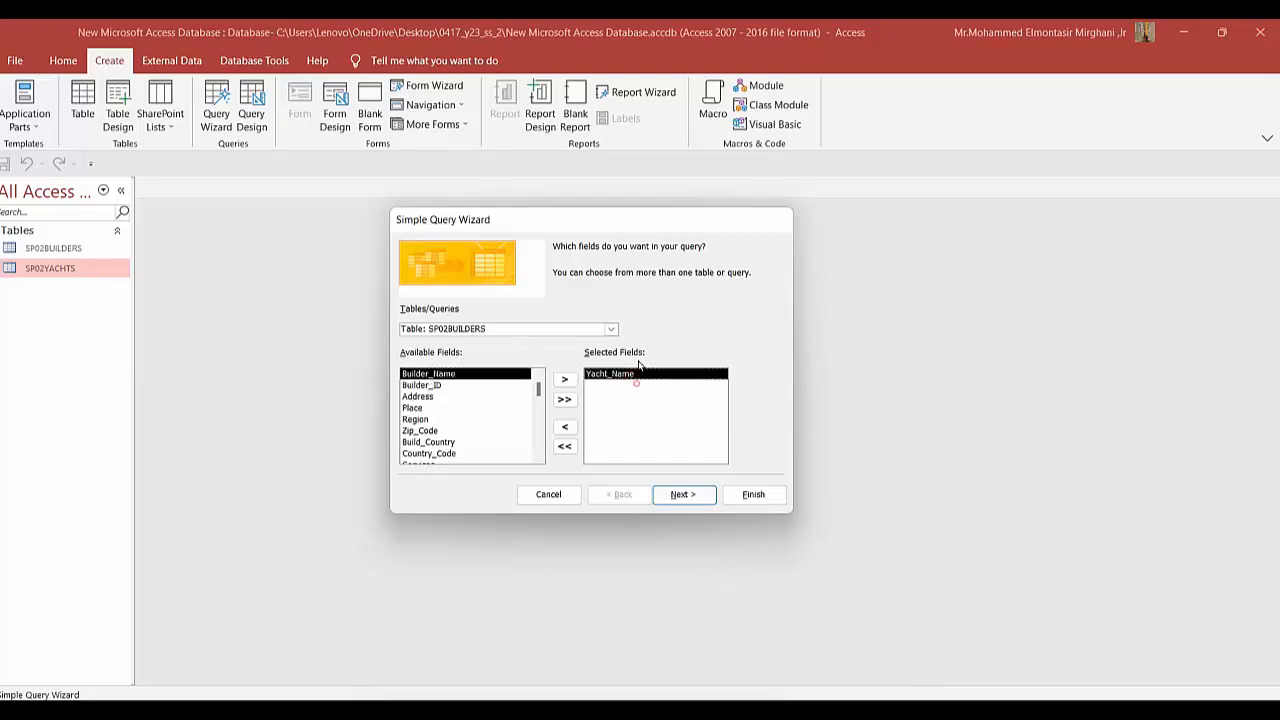
double_click(502, 375)
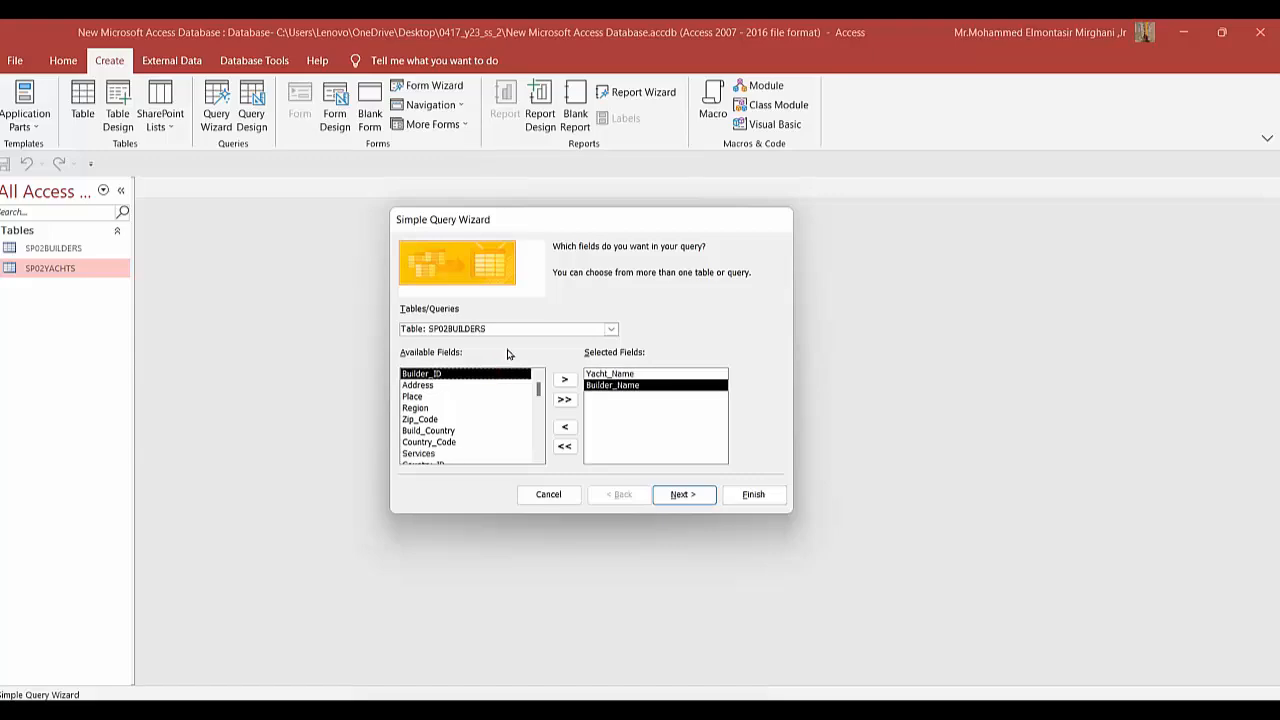
Step: Switch to the exam paper in PDF-XChange Editor and pencil marks above Type, Length, Price and Build_Year in the field list
key(alt+Tab)
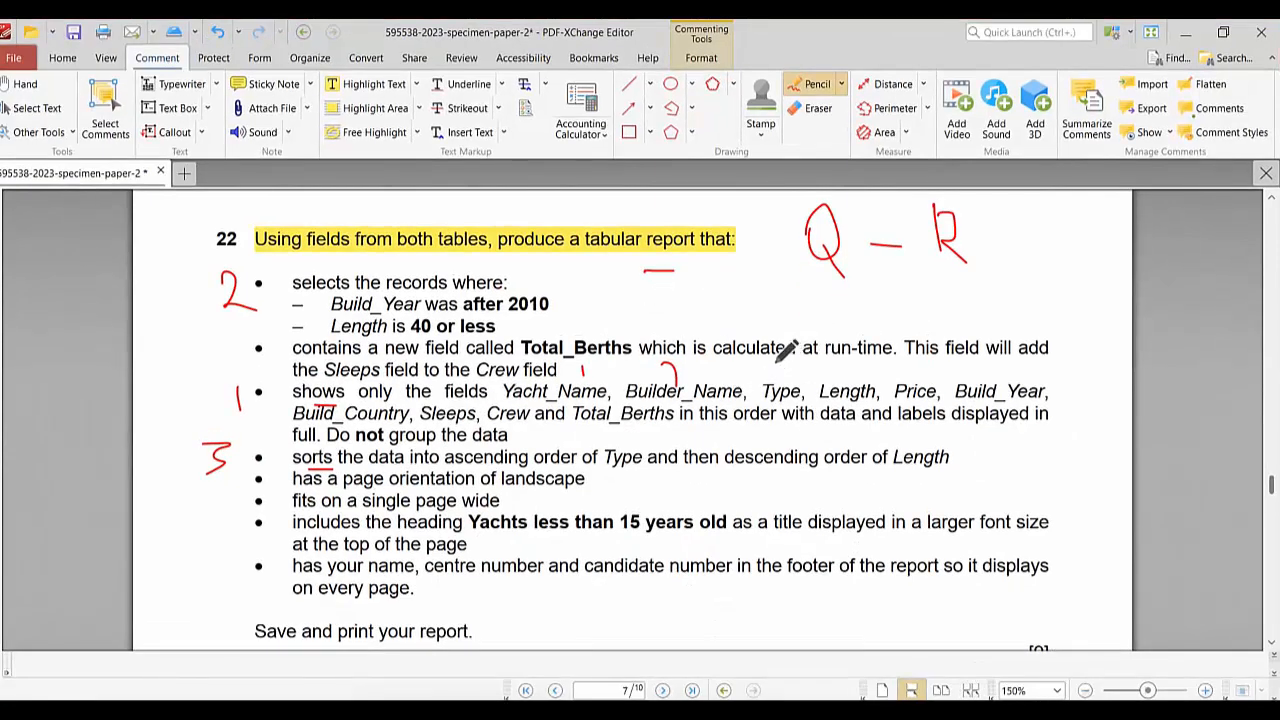
drag(773, 367, 773, 382)
drag(845, 366, 845, 377)
drag(929, 365, 929, 380)
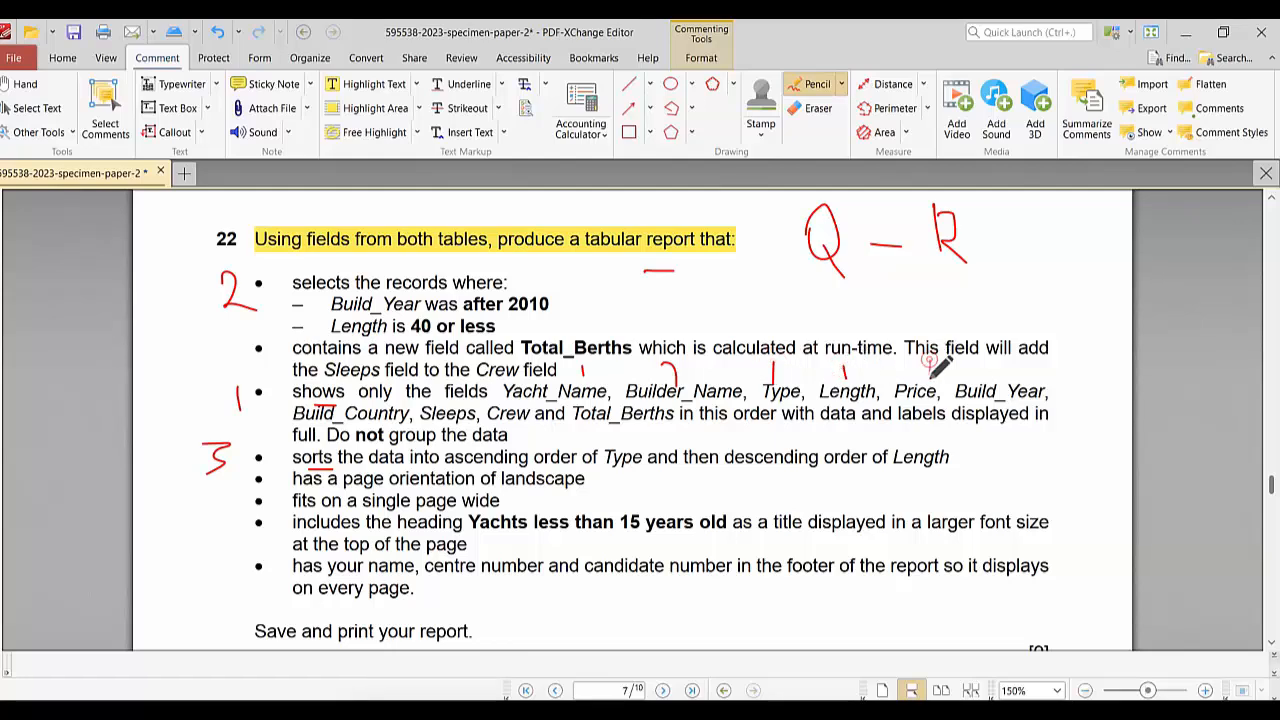
Step: Back in the Access query wizard, add Type, Length, Price and Build_Year from the SP02YACHTS table, in that order
key(alt+Tab)
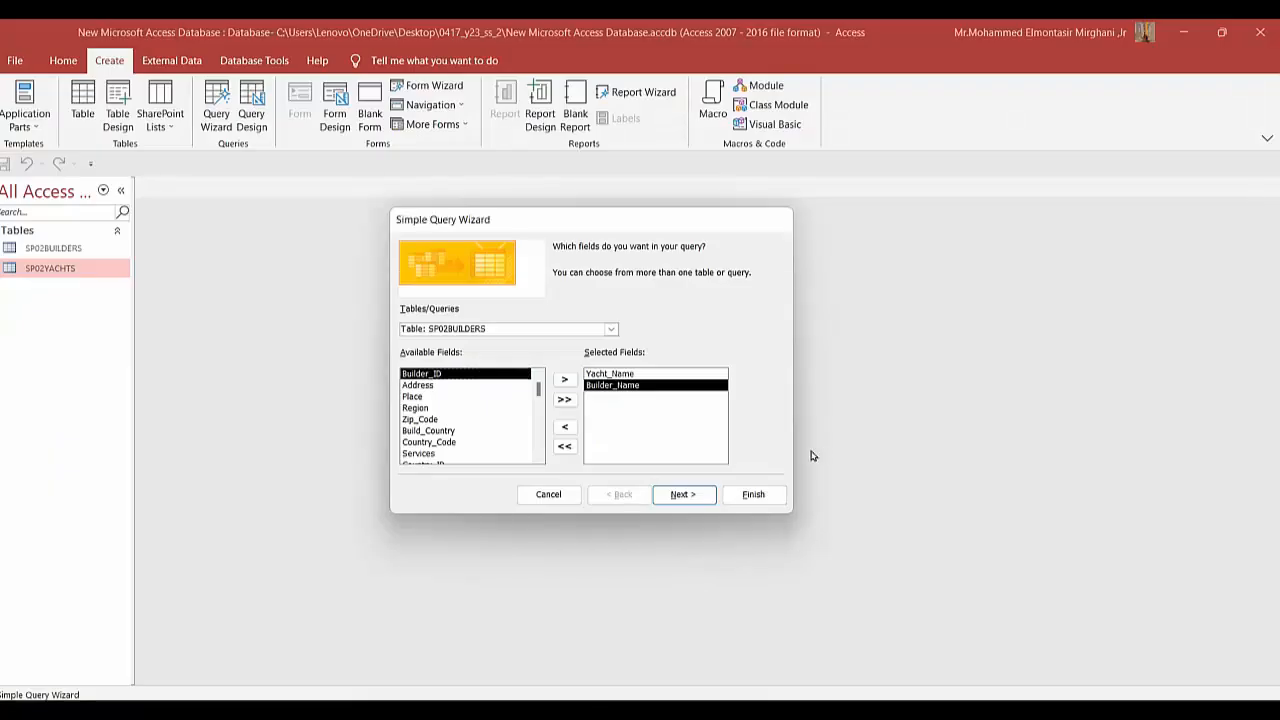
click(617, 334)
click(591, 352)
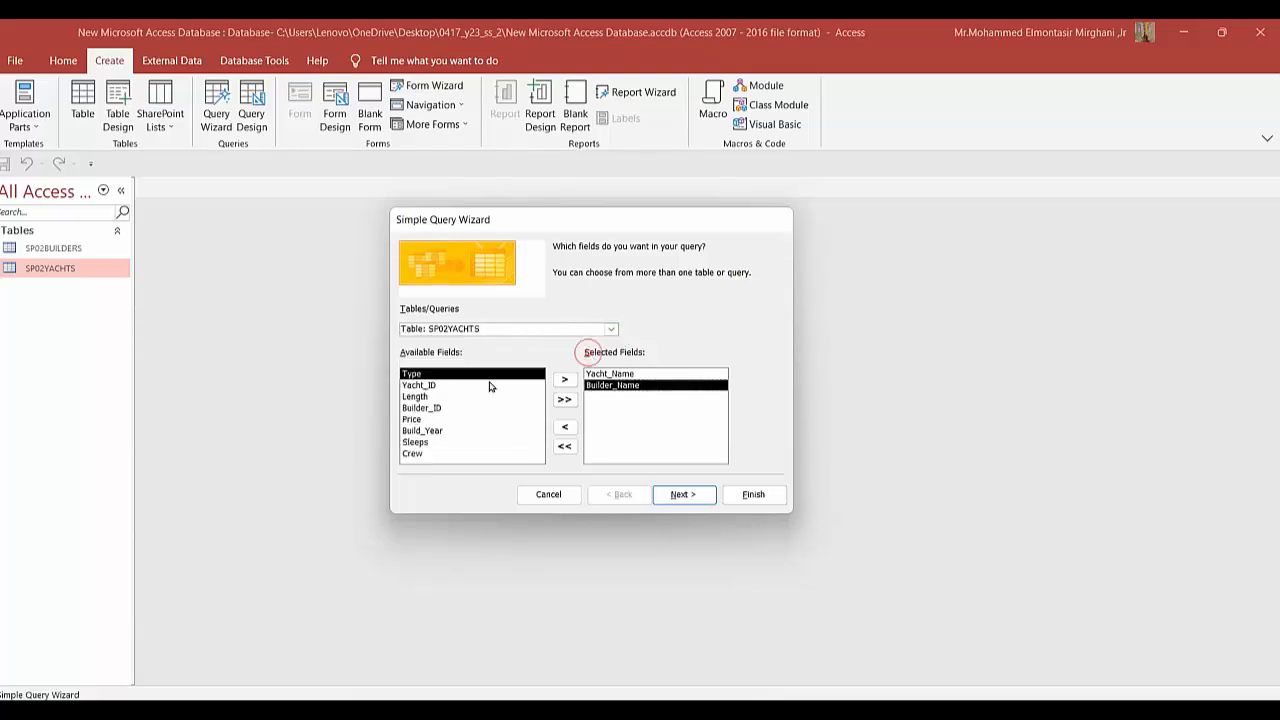
double_click(425, 375)
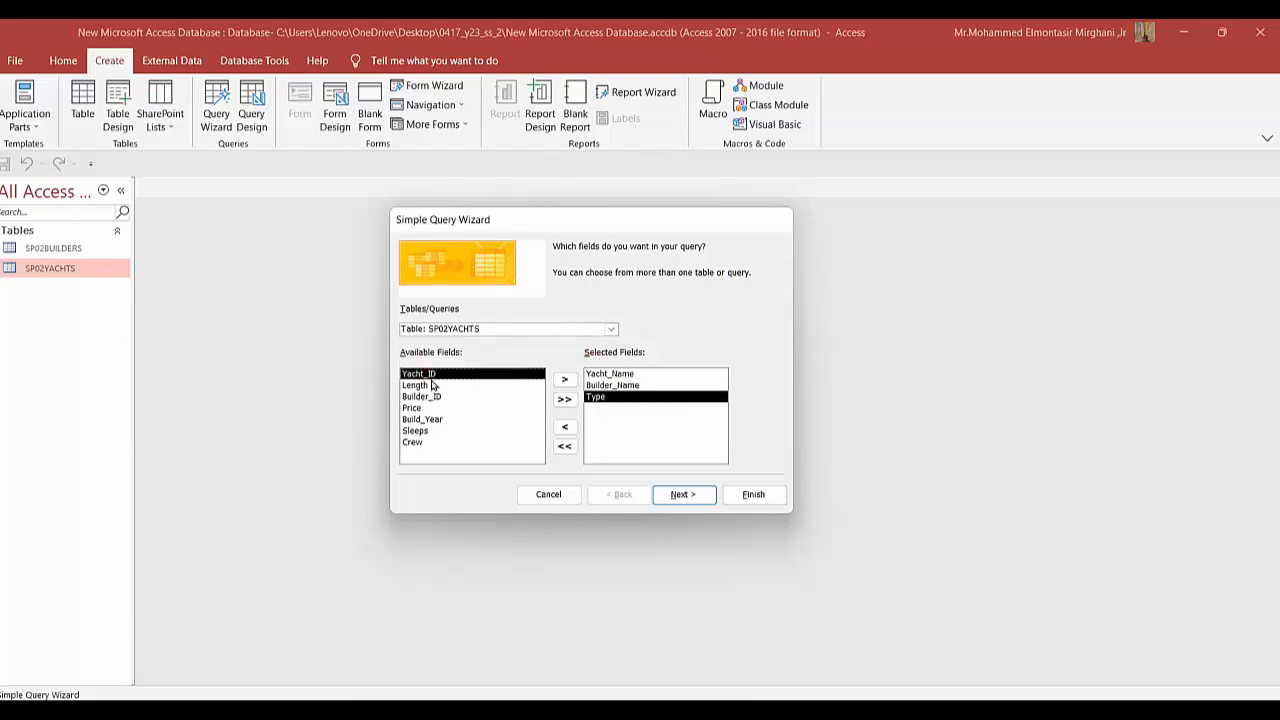
click(433, 386)
double_click(432, 388)
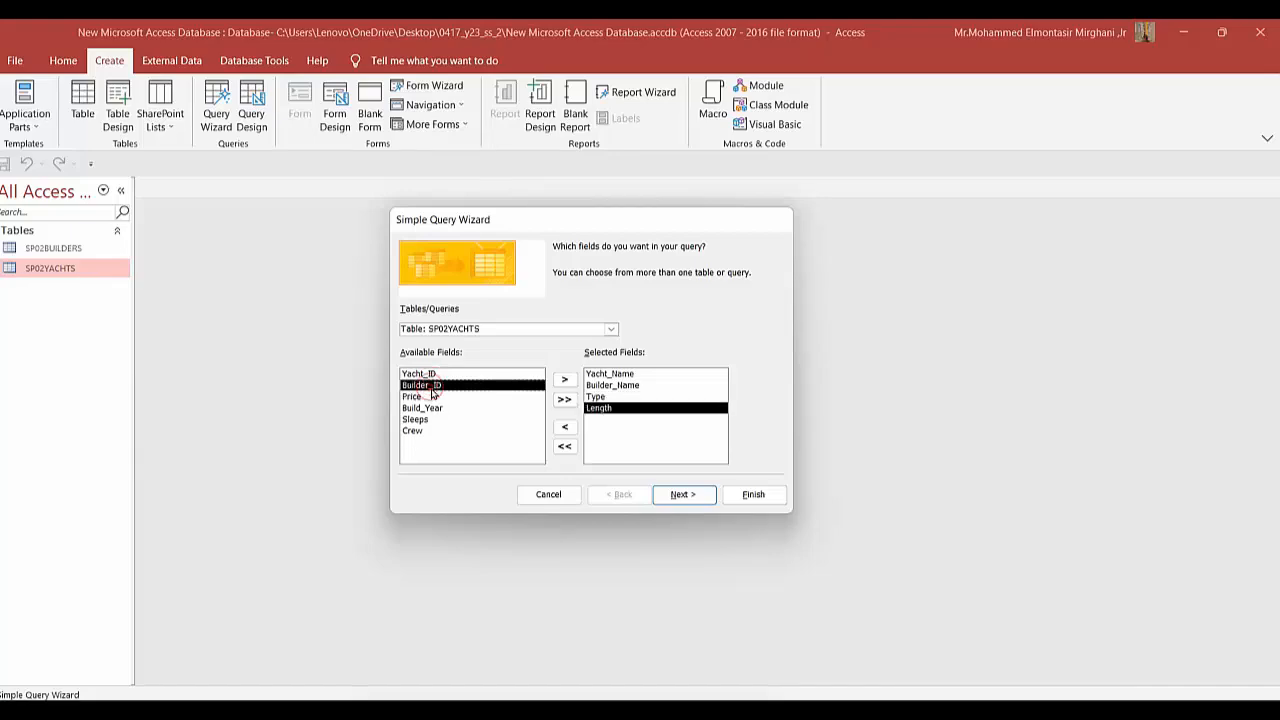
double_click(431, 396)
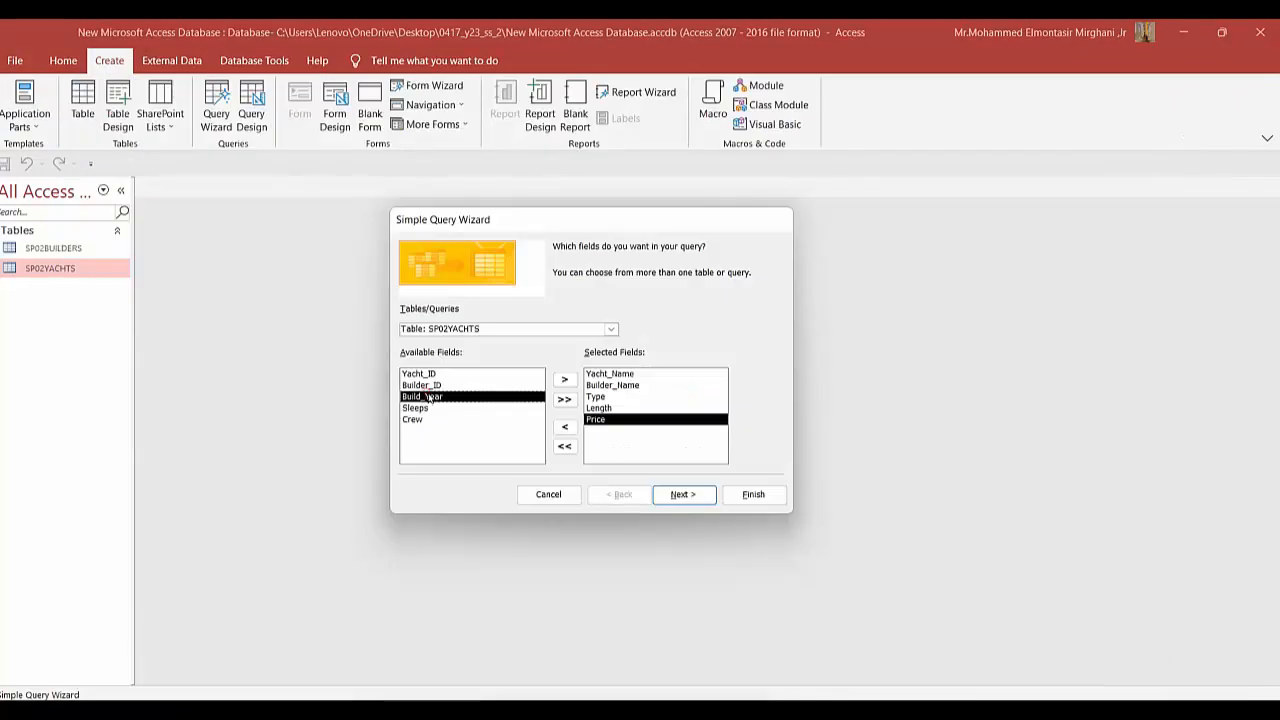
double_click(428, 397)
Step: Add Build_Country from the SP02BUILDERS table to the query's selected fields
click(612, 329)
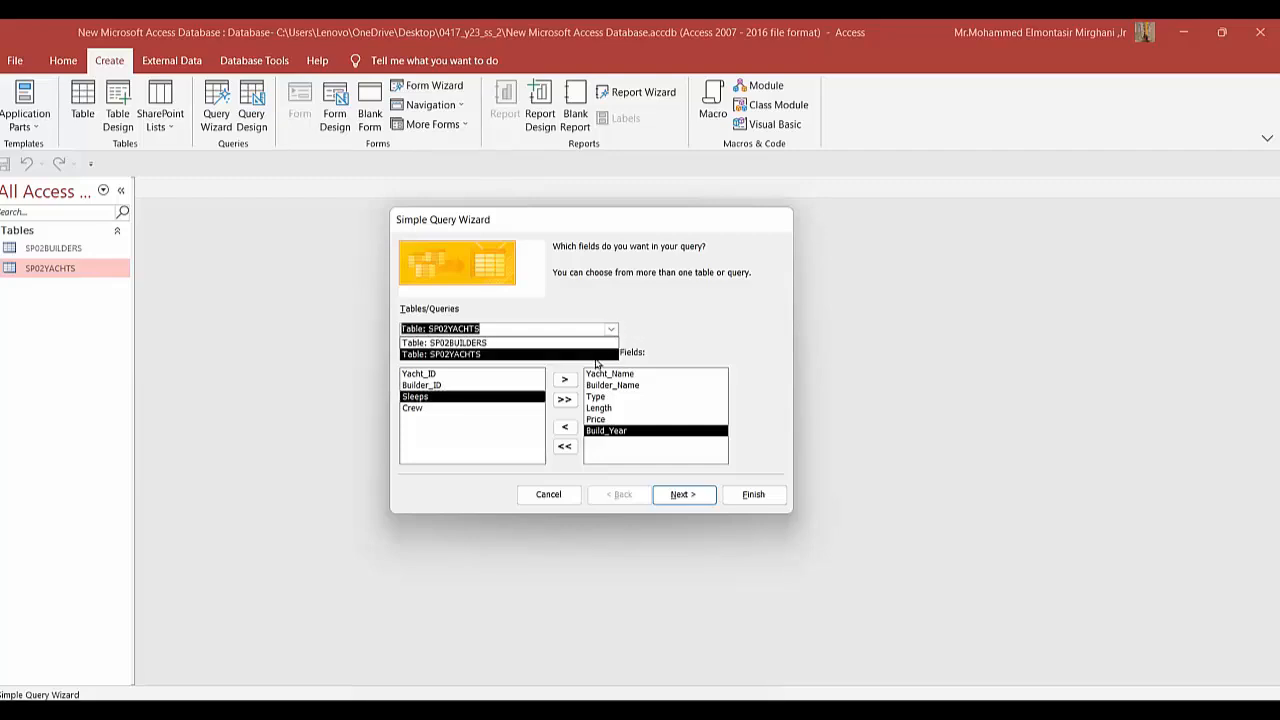
click(590, 341)
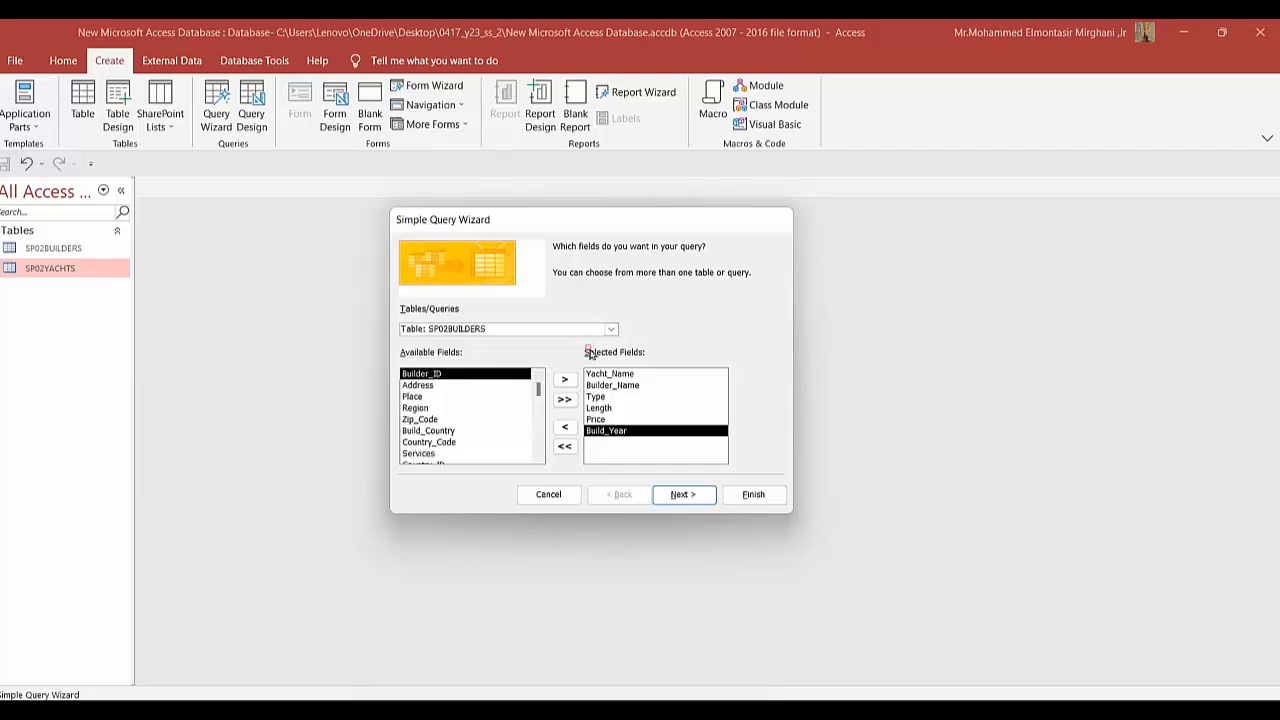
double_click(451, 432)
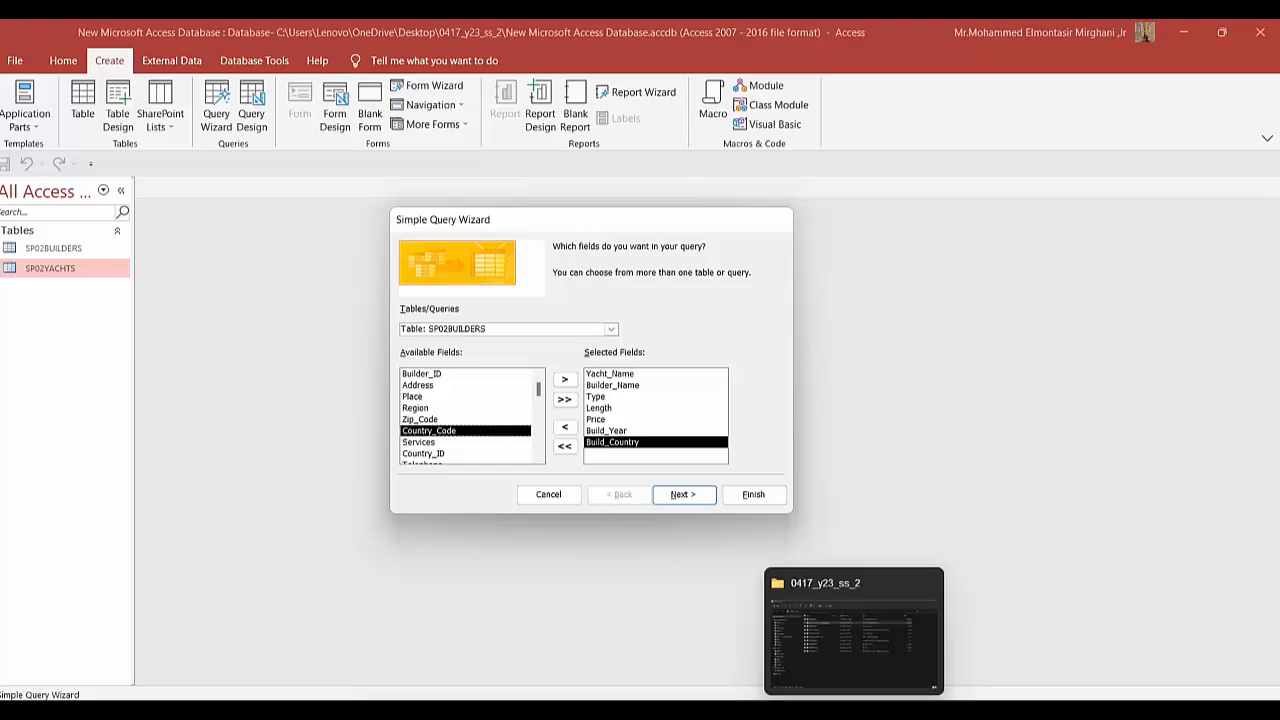
Step: Switch to the exam paper in PDF-XChange Editor, underline and circle Total_Berths, and pencil marks above Sleeps and Crew
click(820, 711)
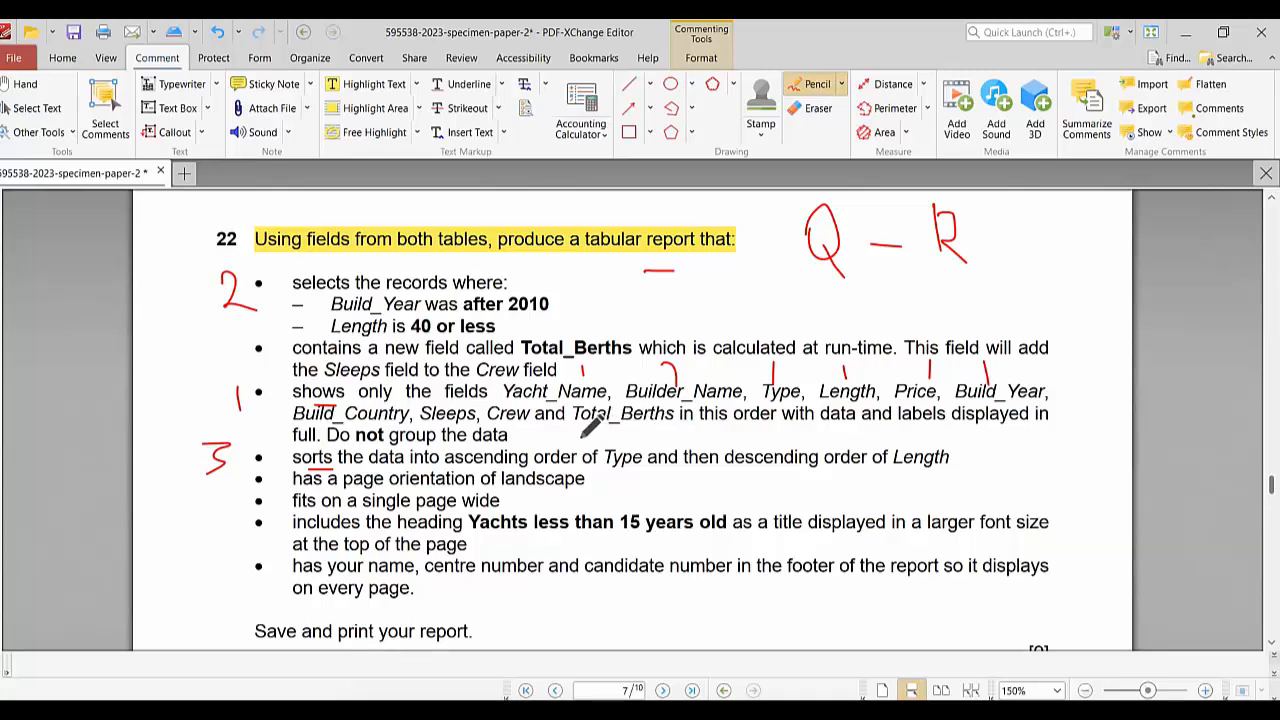
mouse_move(577, 437)
mouse_down()
mouse_move(664, 434)
mouse_move(627, 455)
mouse_up()
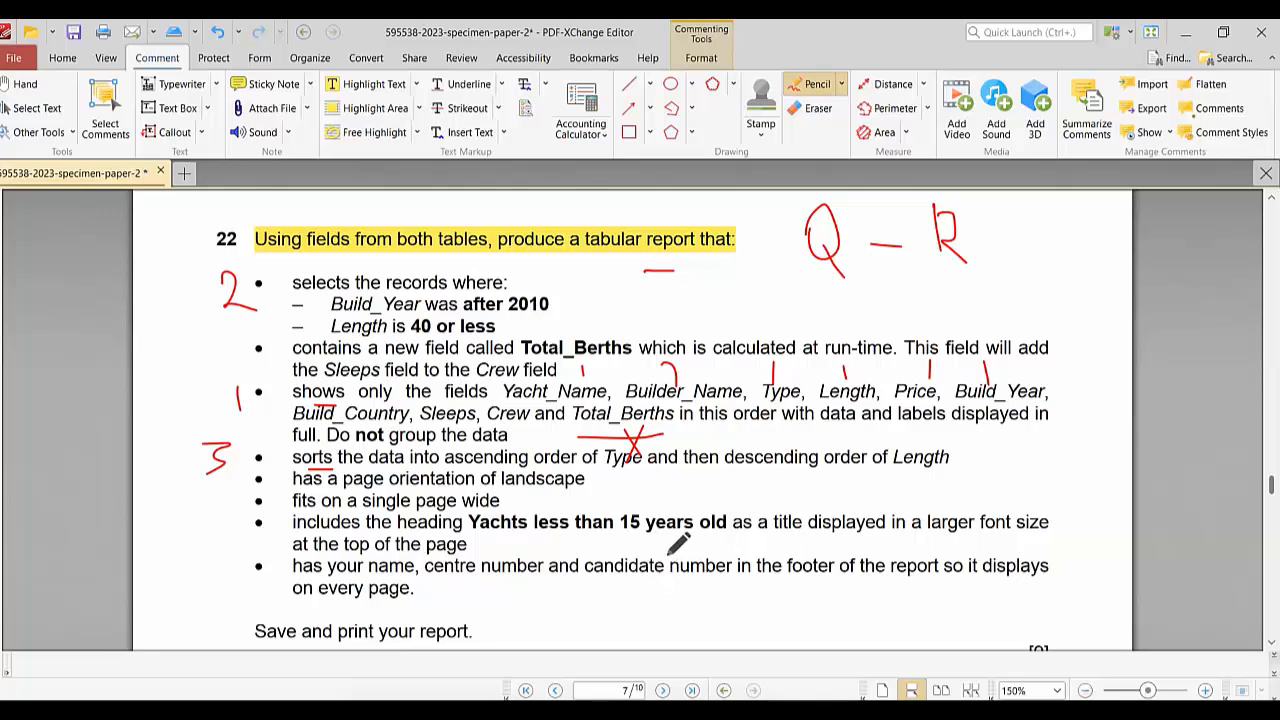
key(ctrl+z)
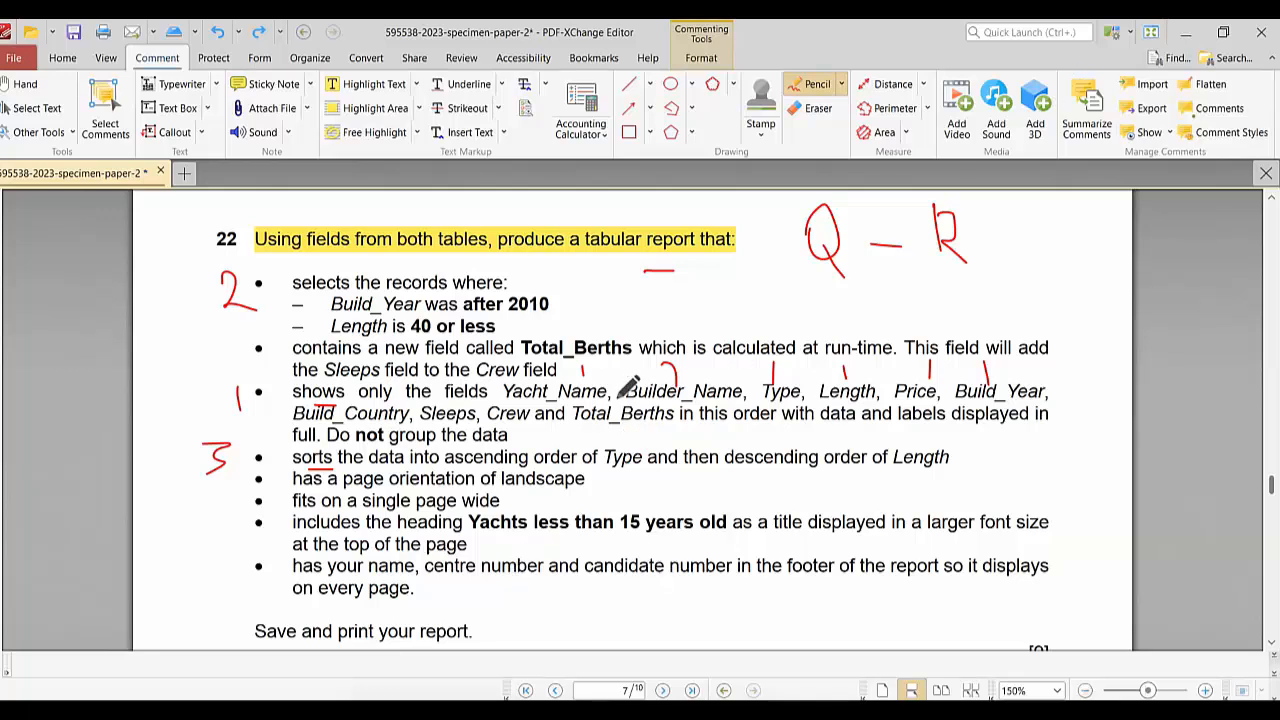
mouse_move(600, 425)
mouse_down()
mouse_move(642, 435)
mouse_move(610, 450)
mouse_move(638, 430)
mouse_up()
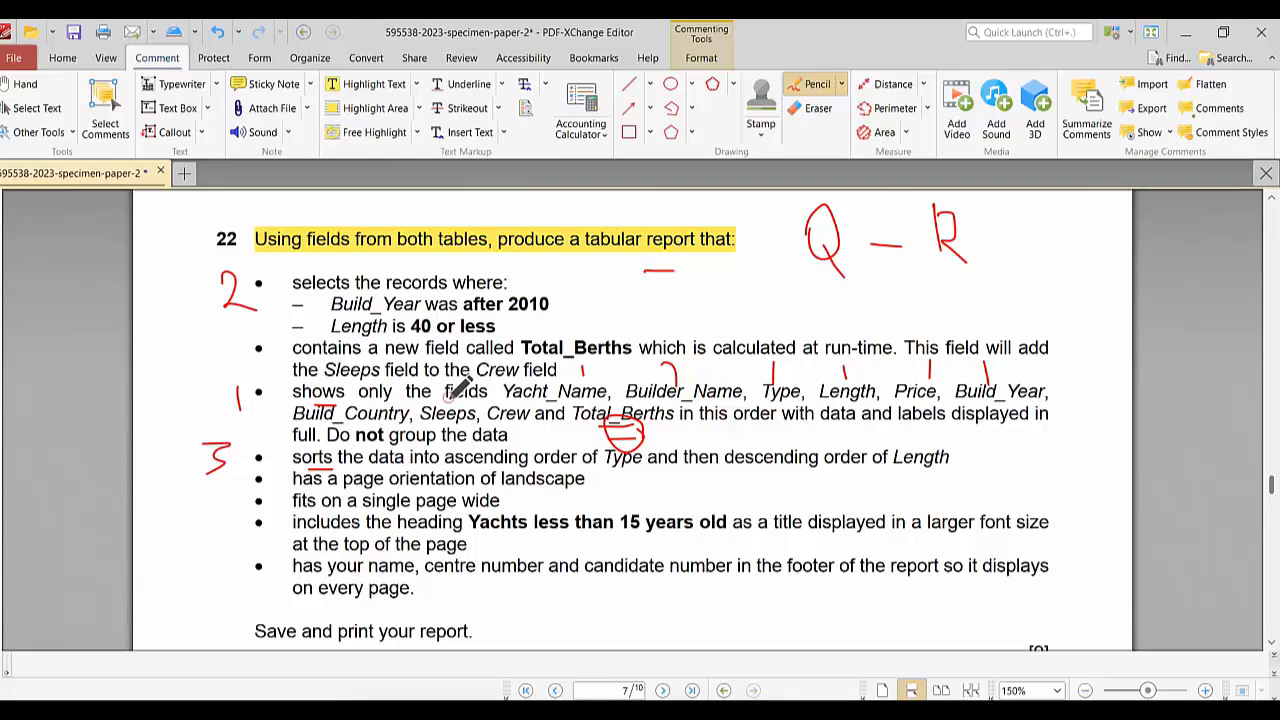
mouse_move(449, 398)
mouse_down()
mouse_move(450, 410)
mouse_move(499, 408)
mouse_up()
Step: Back in the Access query wizard, add Sleeps and Crew from the SP02YACHTS table as the last selected fields
click(899, 710)
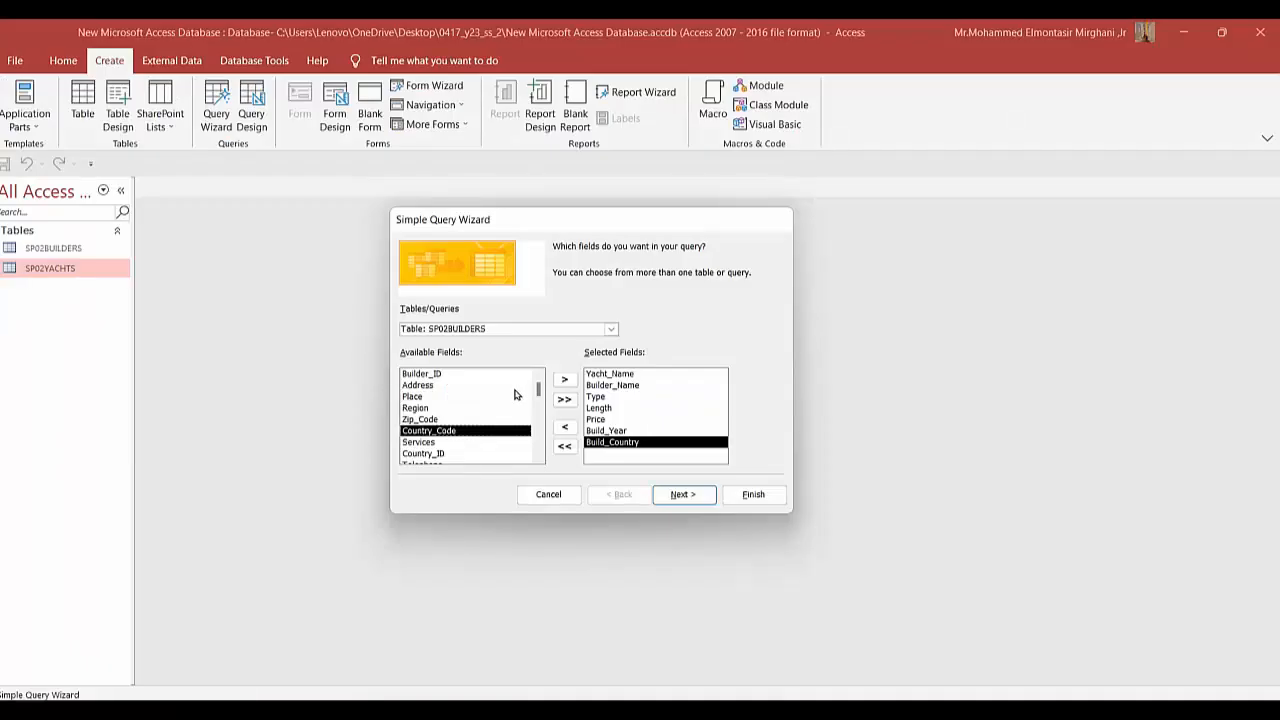
scroll(515, 395, down, 1)
click(610, 330)
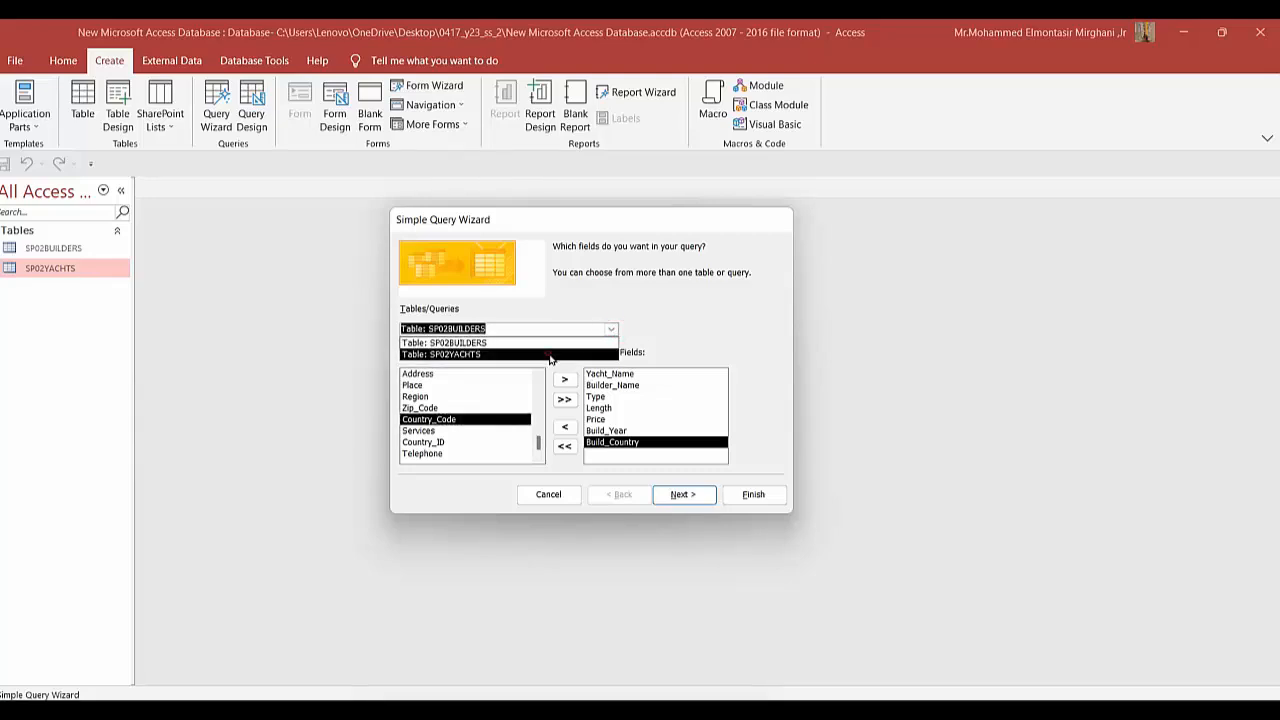
click(549, 355)
double_click(433, 398)
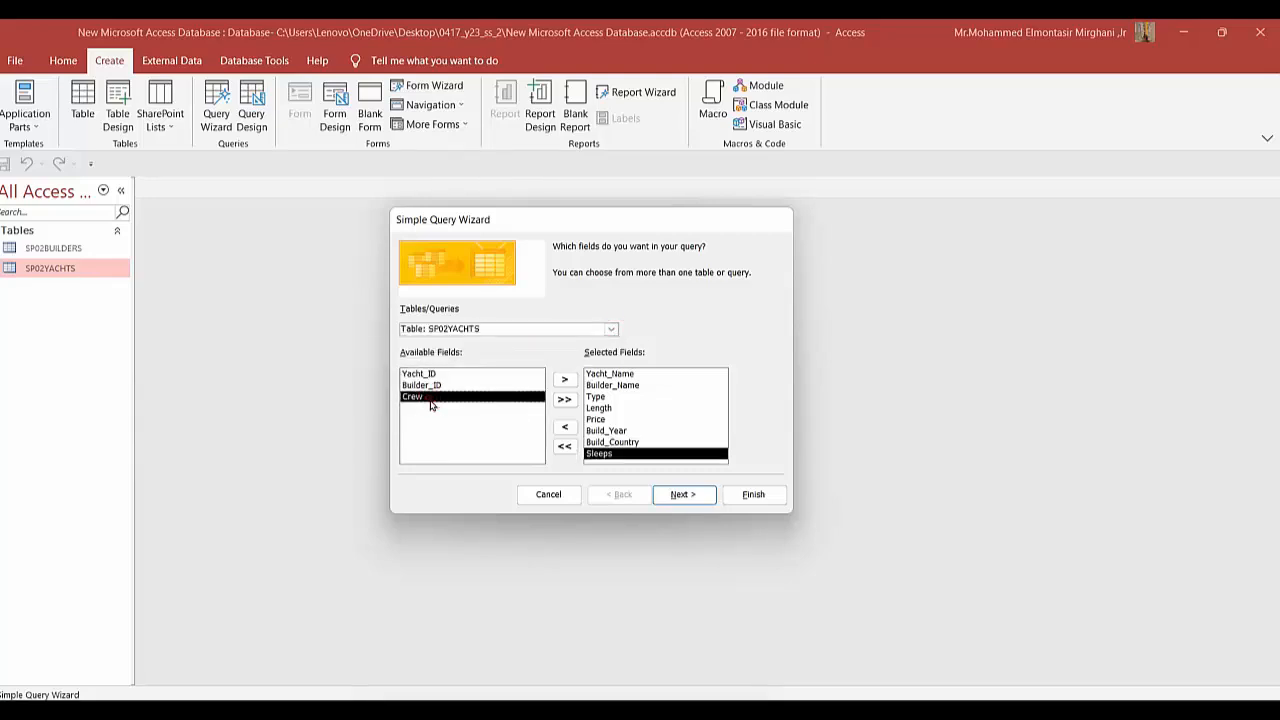
double_click(431, 400)
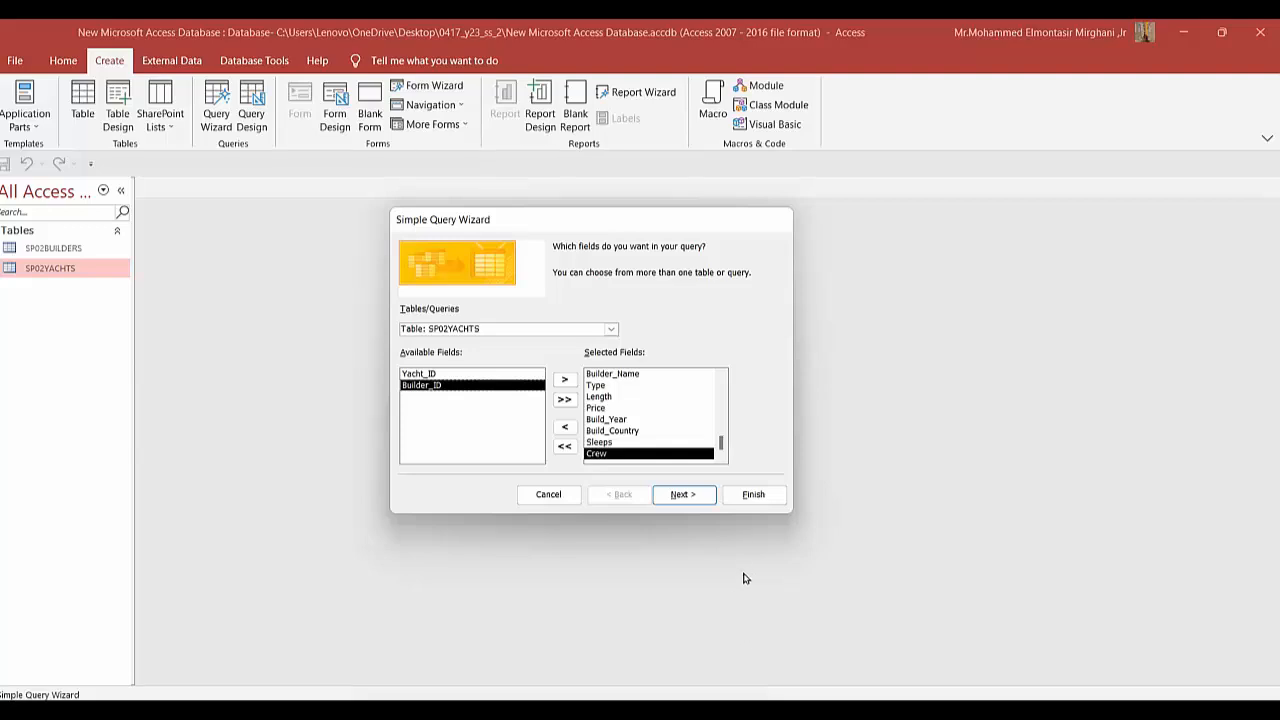
Step: Finish the wizard as a detail query titled SP02YACHTS Query, opening it to view information
click(695, 494)
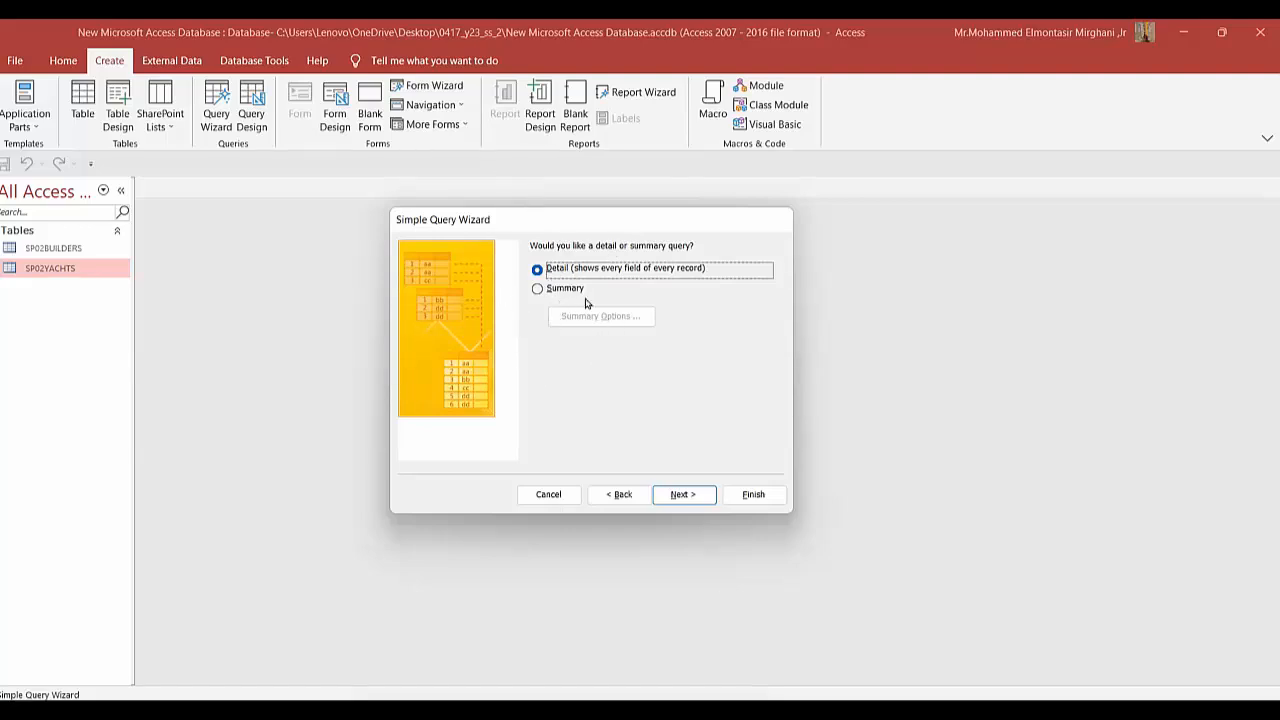
click(694, 497)
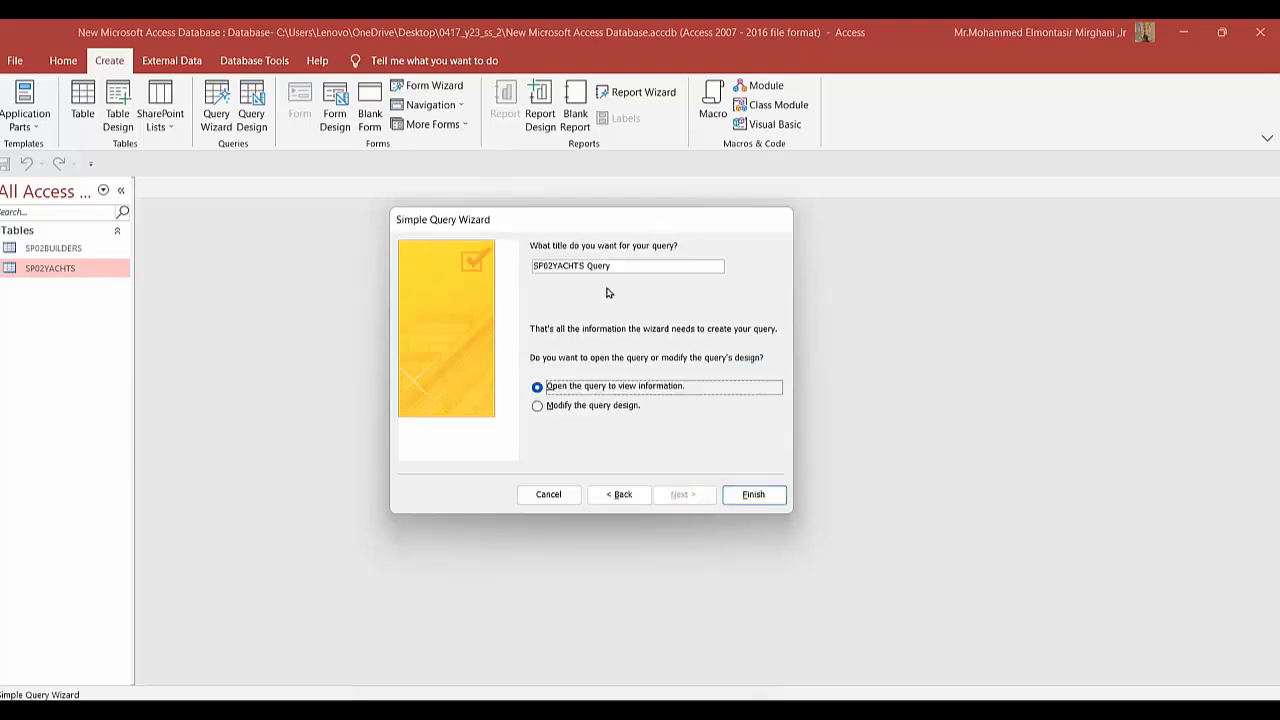
drag(614, 265, 526, 265)
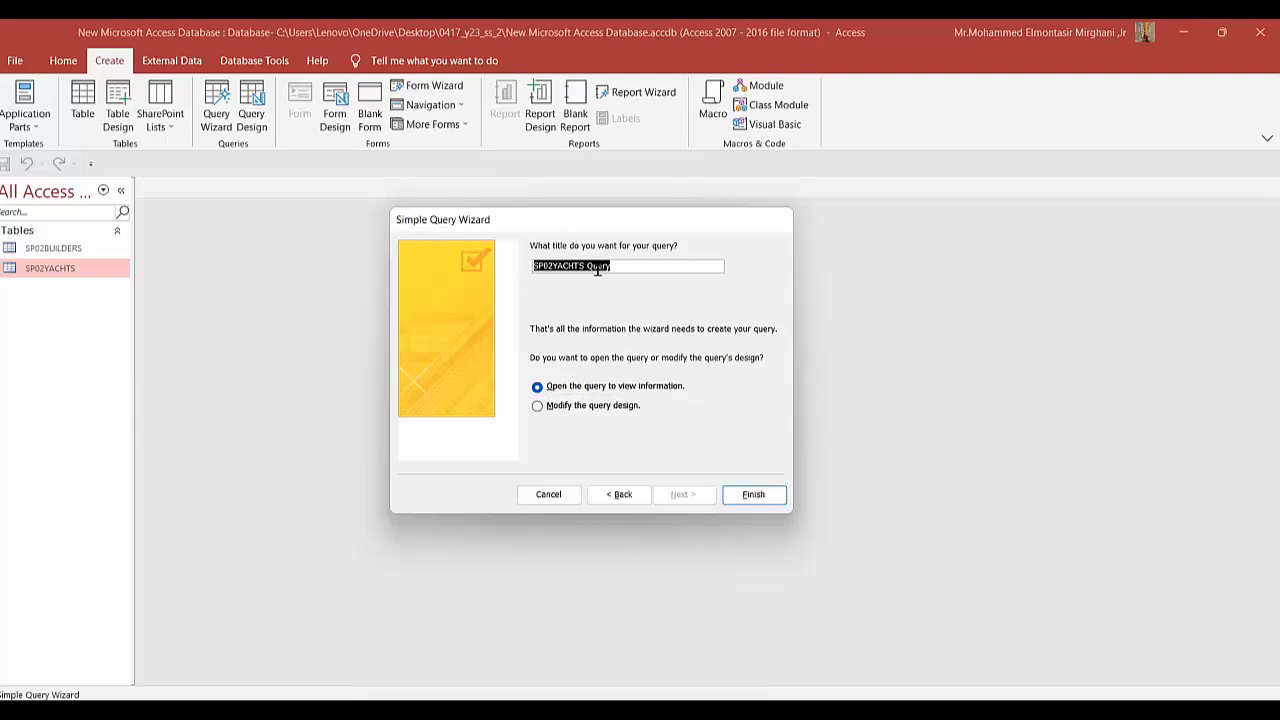
click(640, 262)
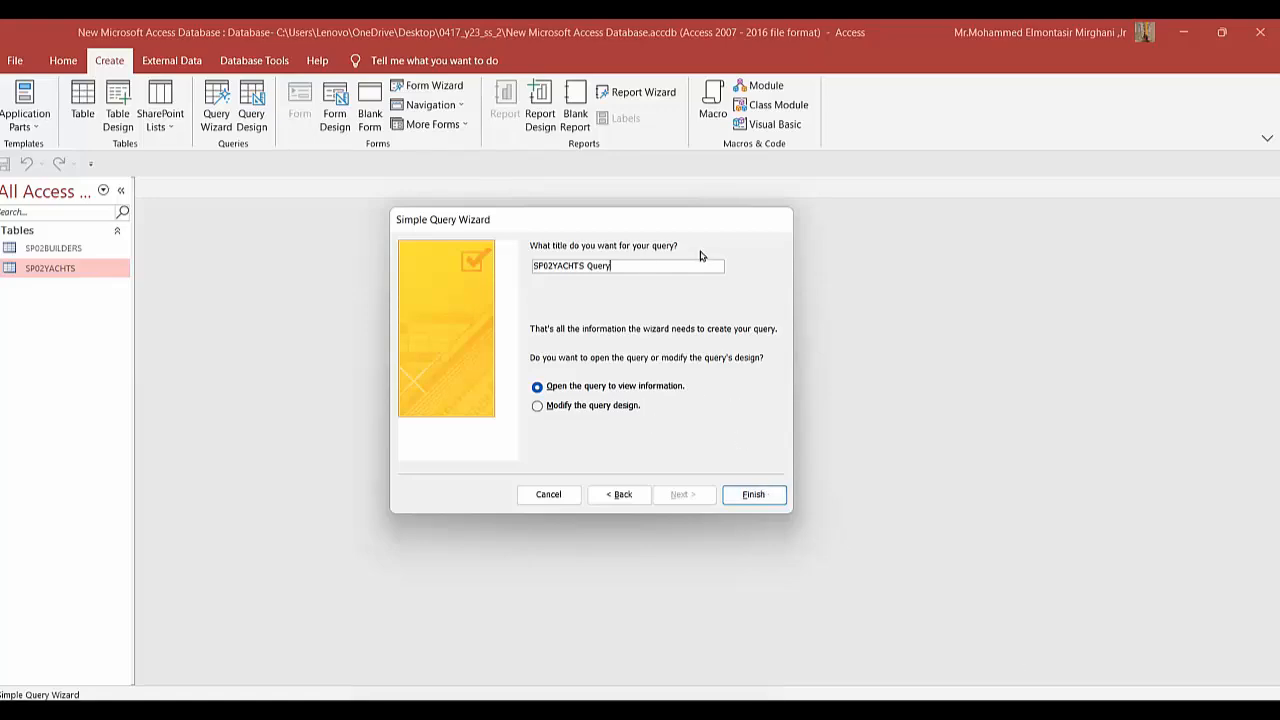
click(747, 494)
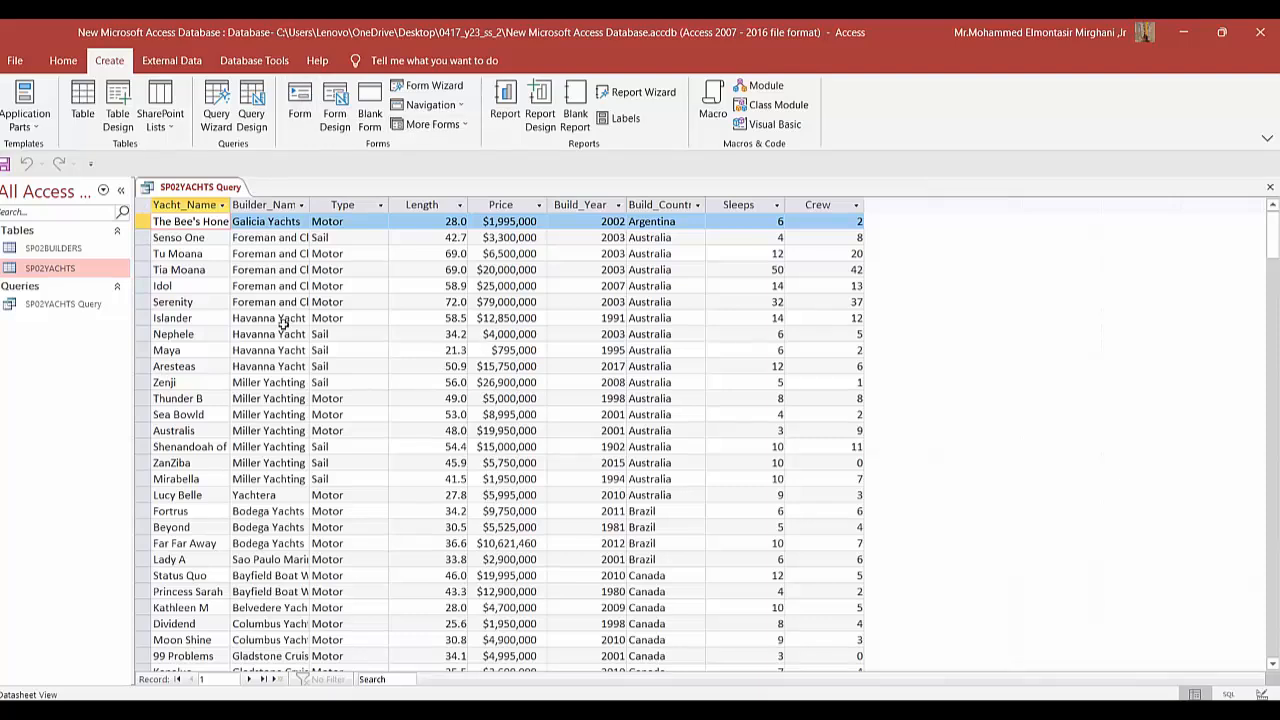
Step: Look over the new SP02YACHTS Query, and open the SP02BUILDERS table briefly before closing it again
click(24, 288)
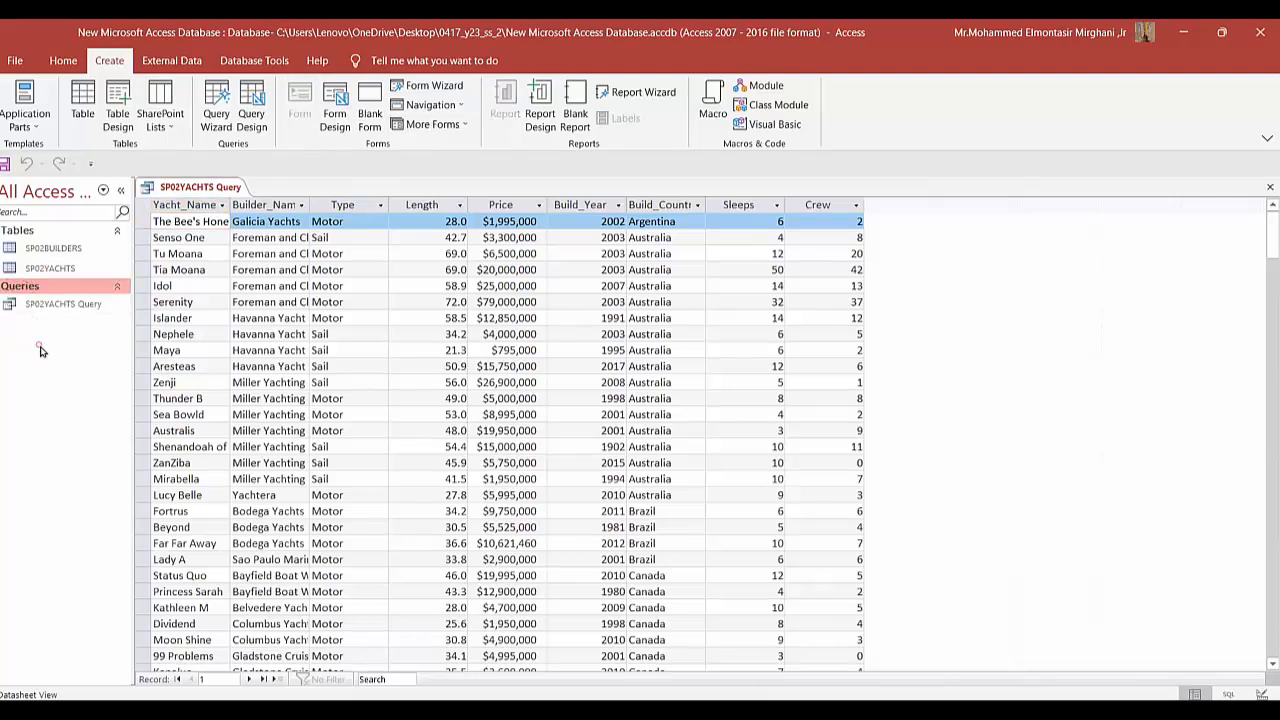
double_click(89, 305)
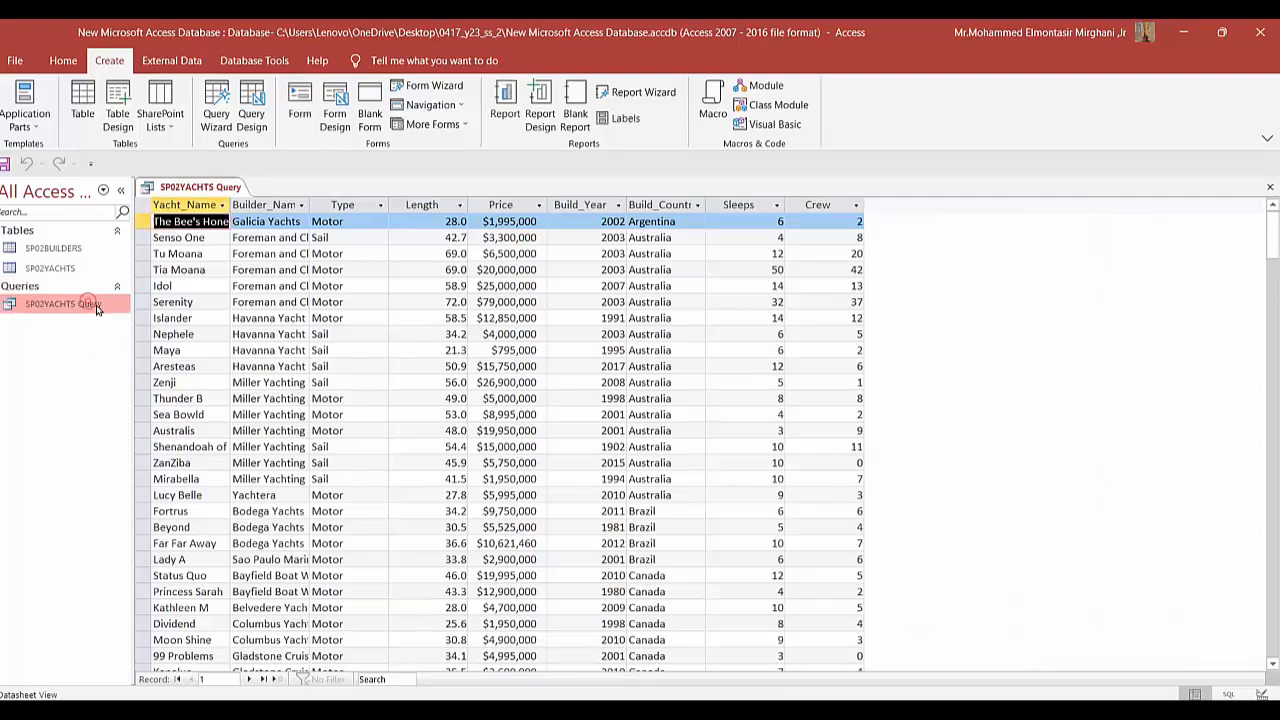
double_click(50, 250)
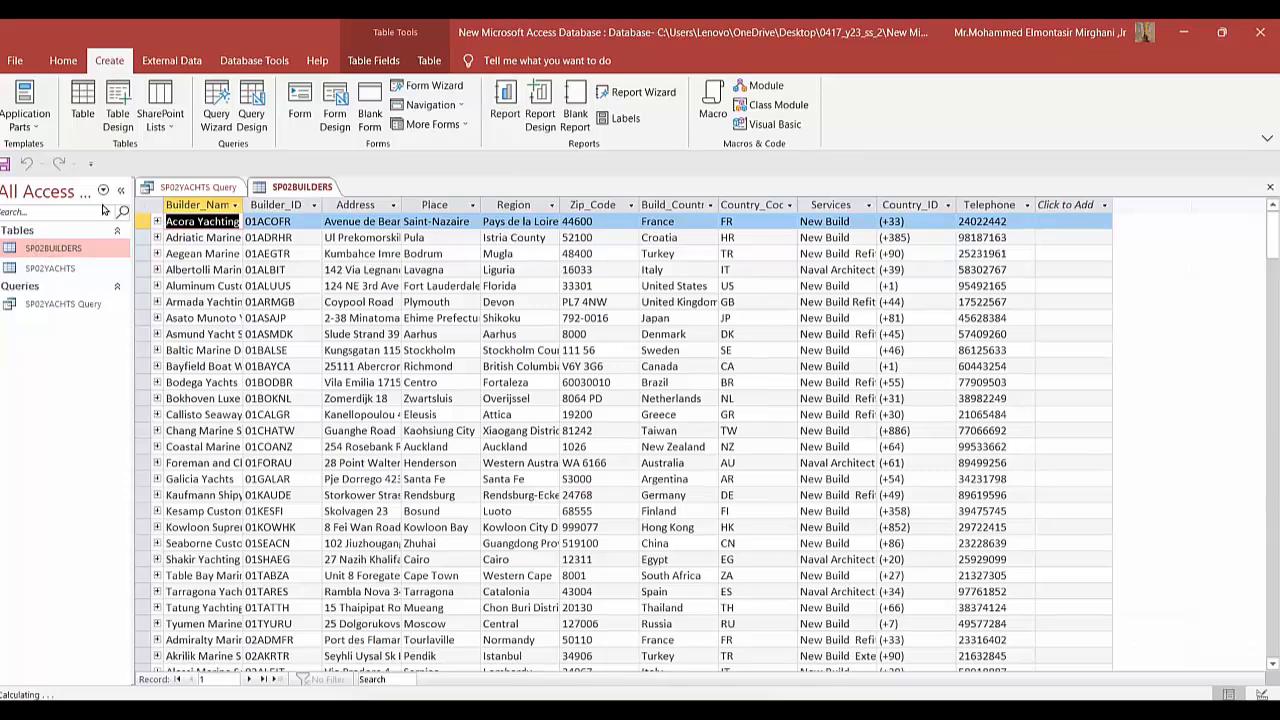
right_click(296, 190)
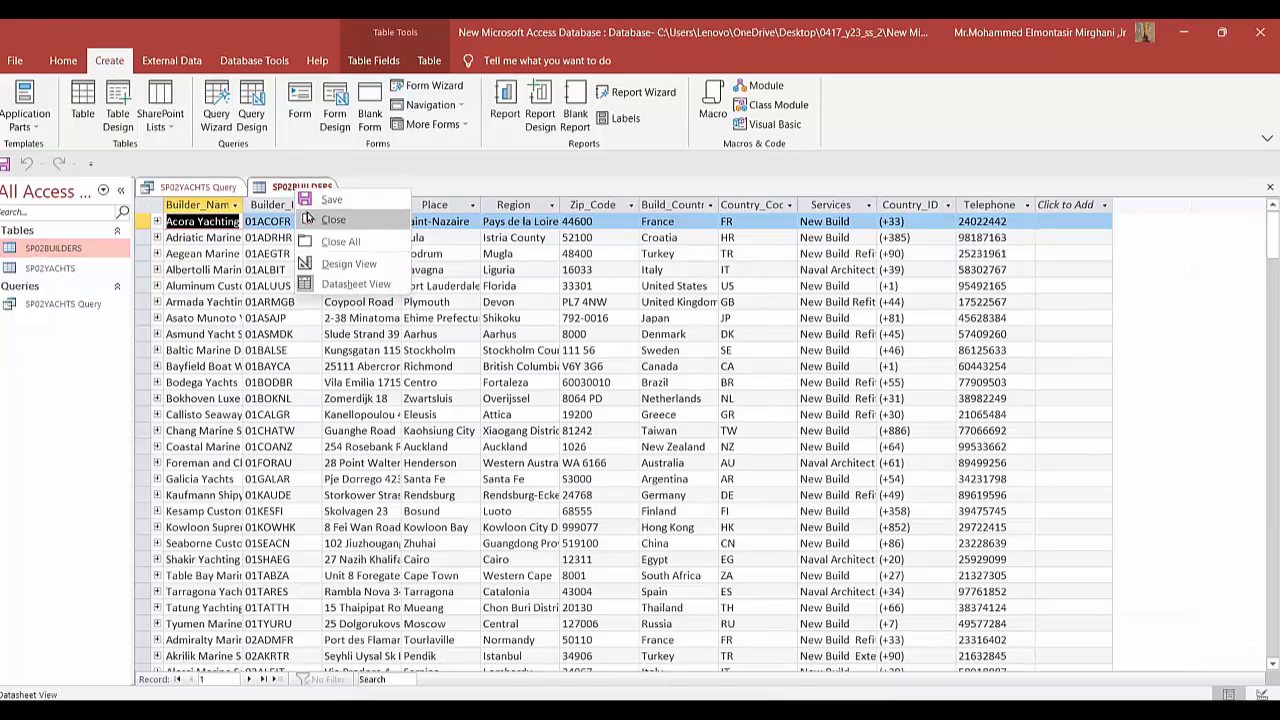
click(300, 213)
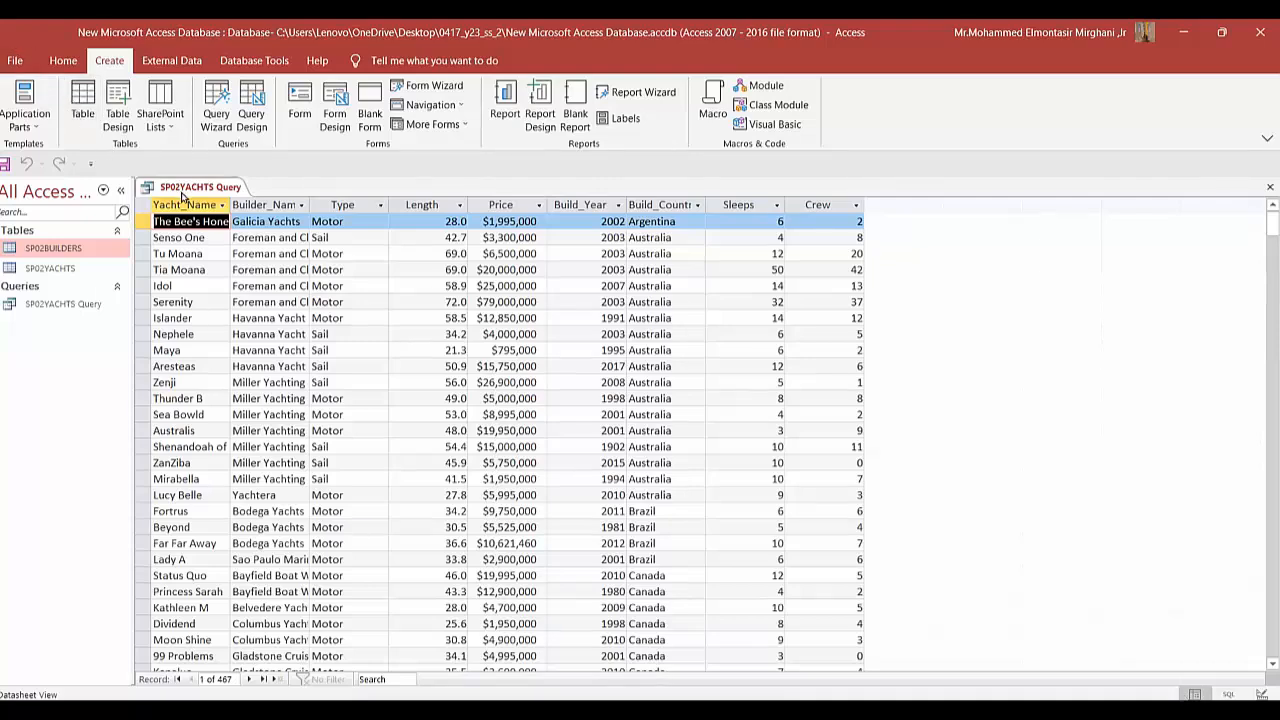
Step: Show SP02YACHTS Query in Design View
right_click(185, 187)
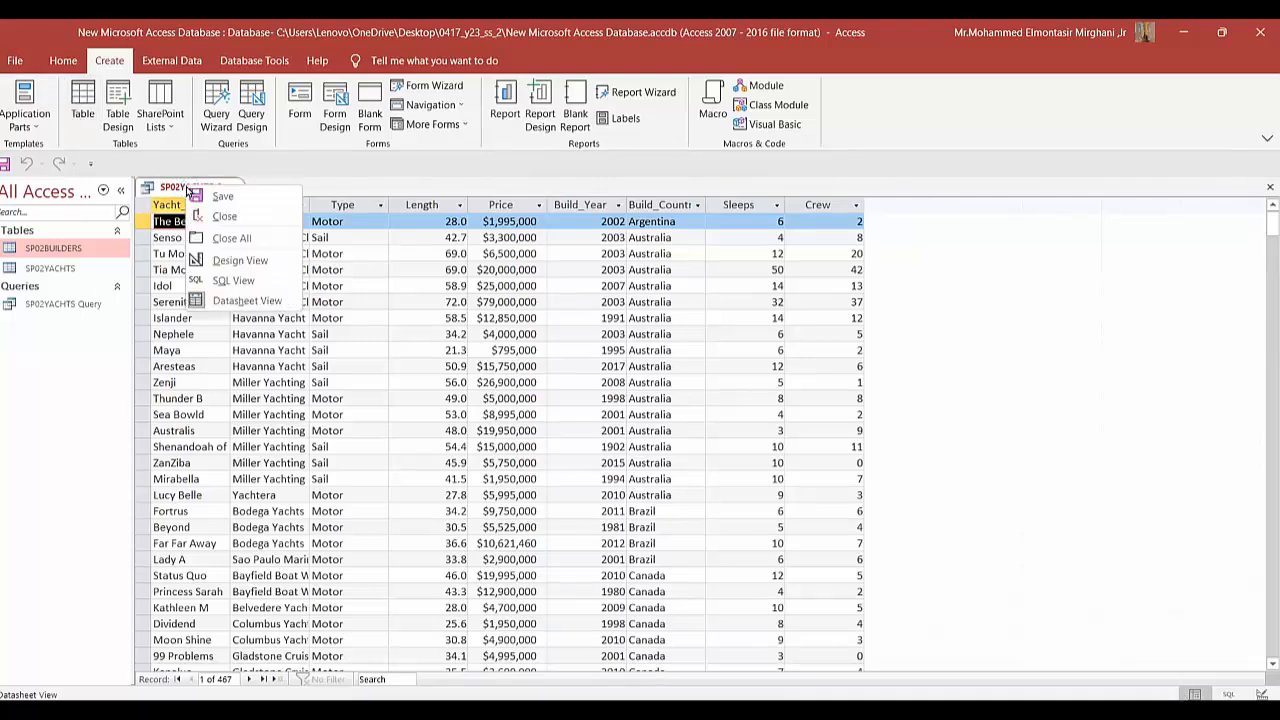
click(240, 262)
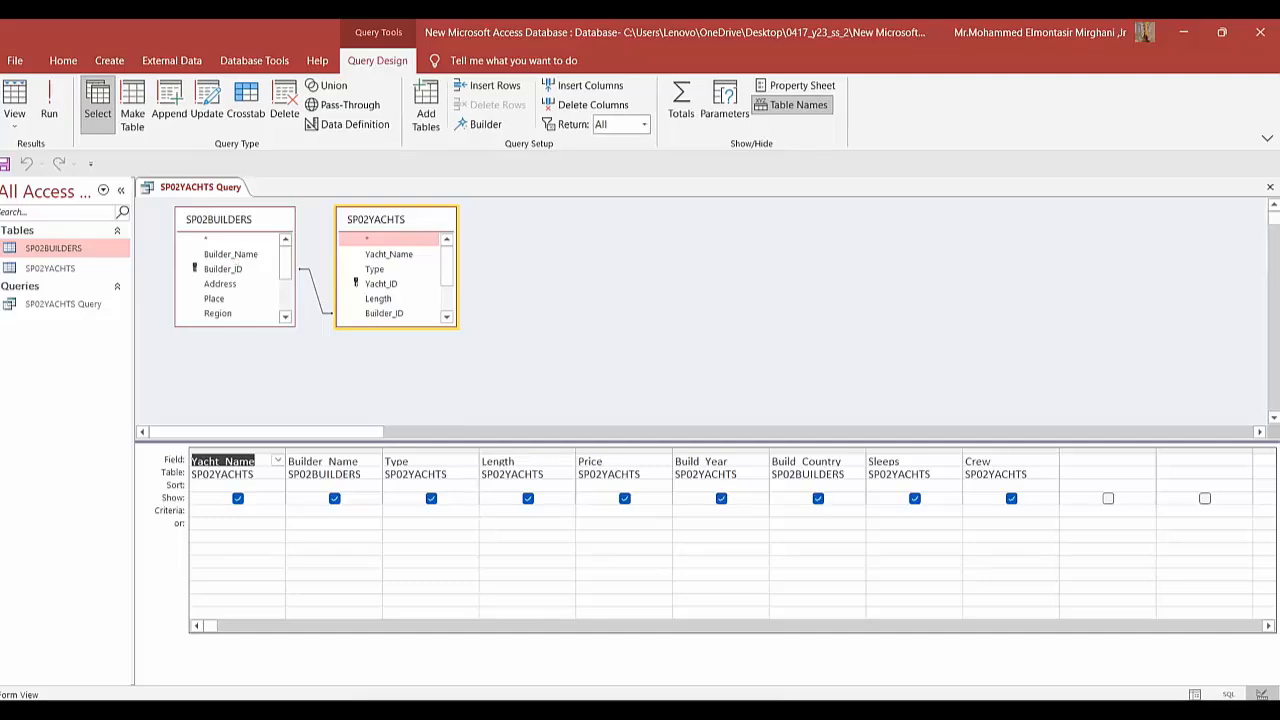
Step: Switch to the exam paper in PDF-XChange Editor, pencil brackets around the Build_Year and Length selection criteria, and return to the Access query design
click(814, 712)
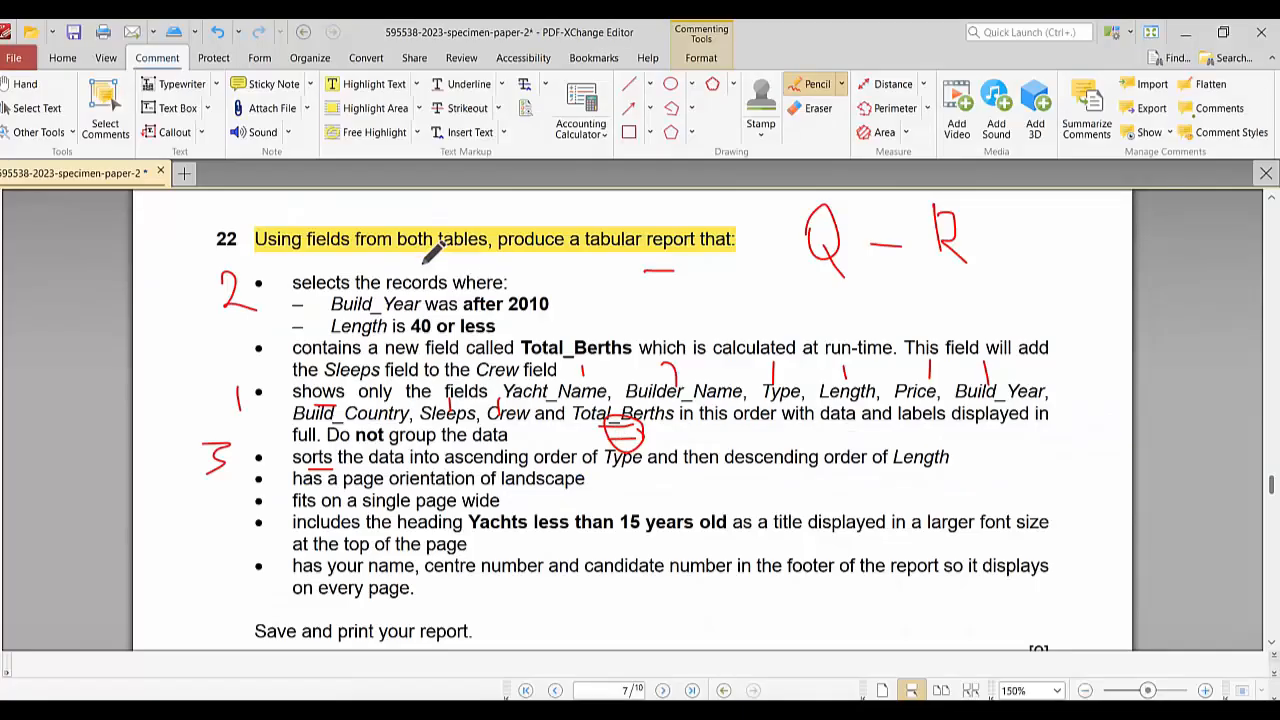
mouse_move(549, 268)
mouse_down()
mouse_move(603, 295)
mouse_move(552, 360)
mouse_up()
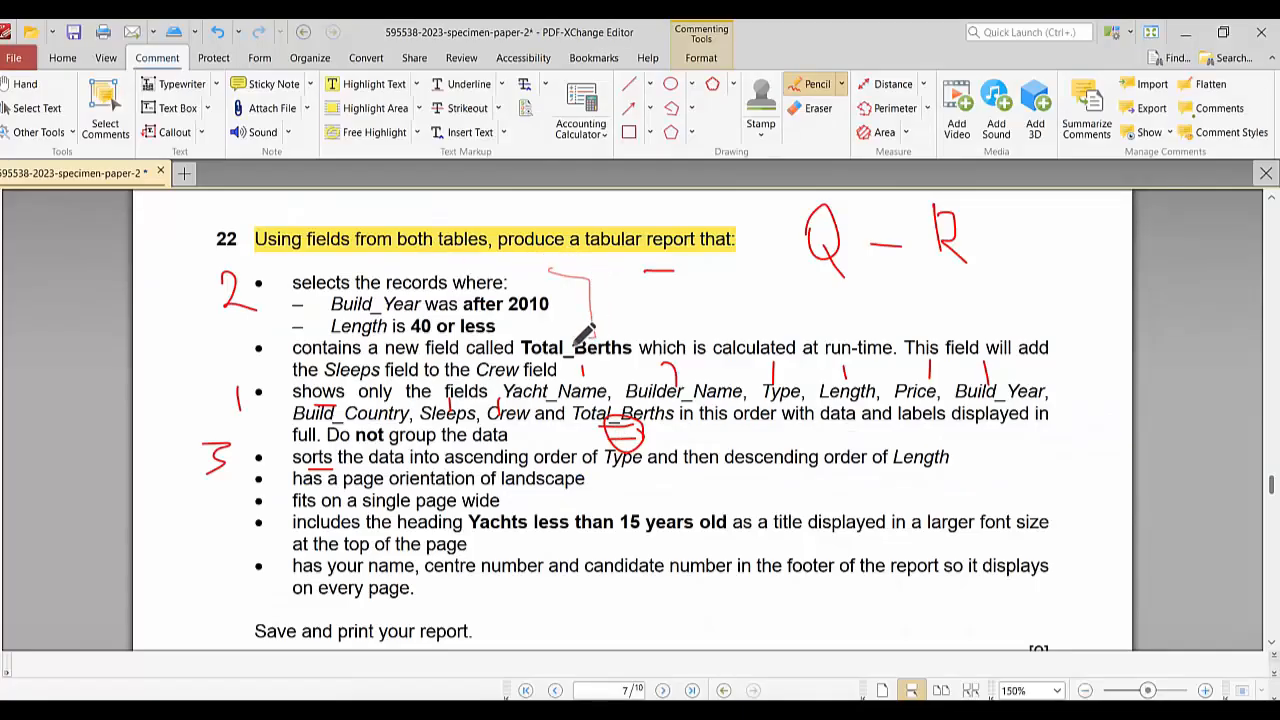
mouse_move(275, 262)
mouse_down()
mouse_move(268, 295)
mouse_move(292, 352)
mouse_up()
key(alt+Tab)
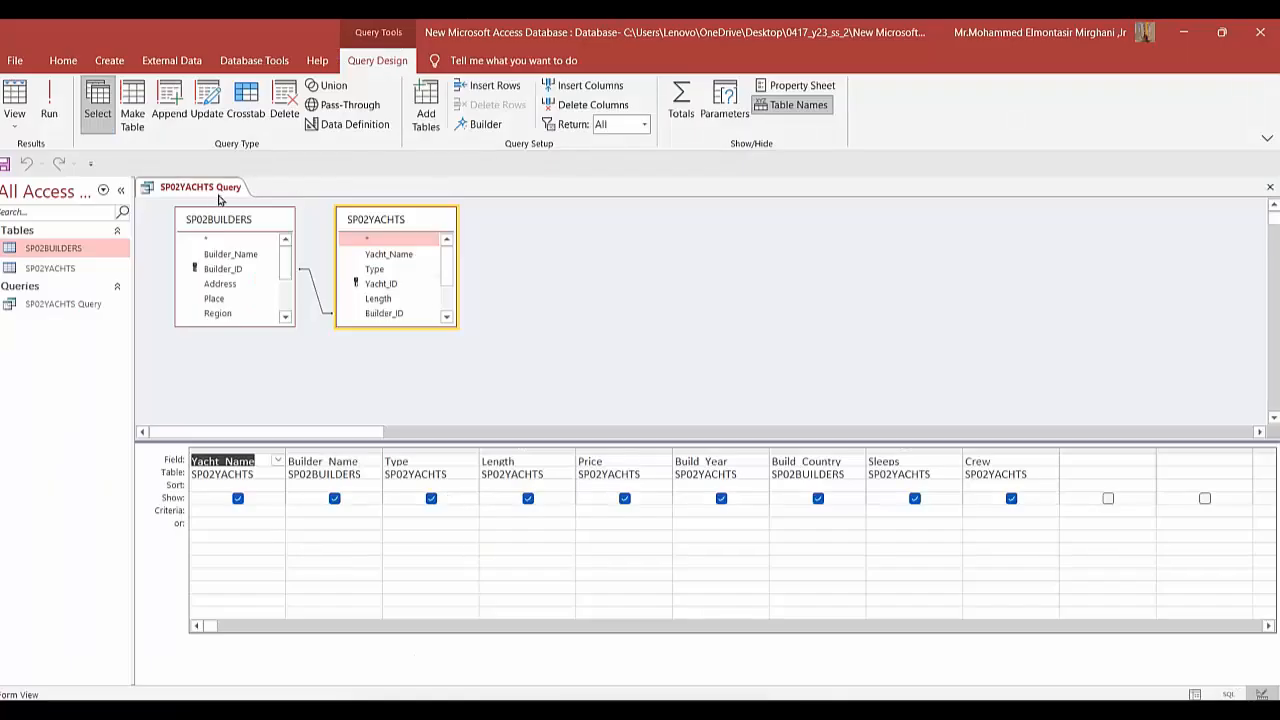
Step: Run SP02YACHTS Query, jump to the last record and back to the first to check the record count, and return to Design View
click(49, 100)
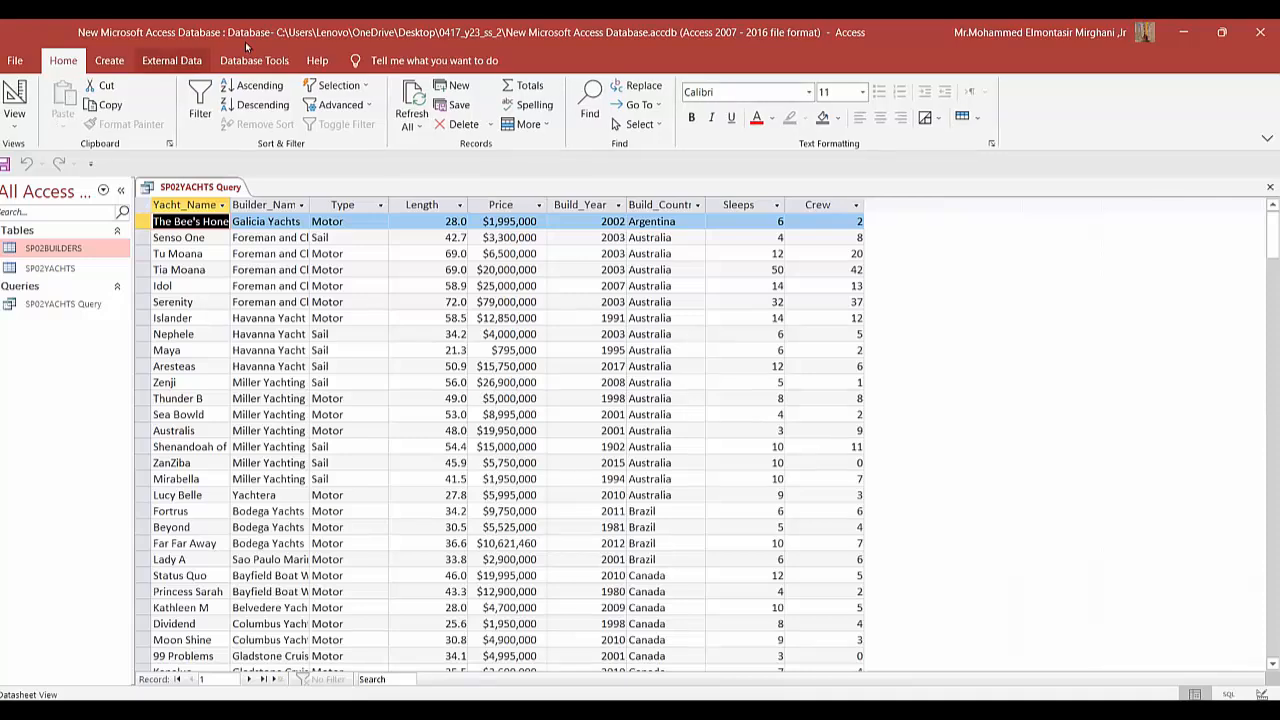
click(262, 679)
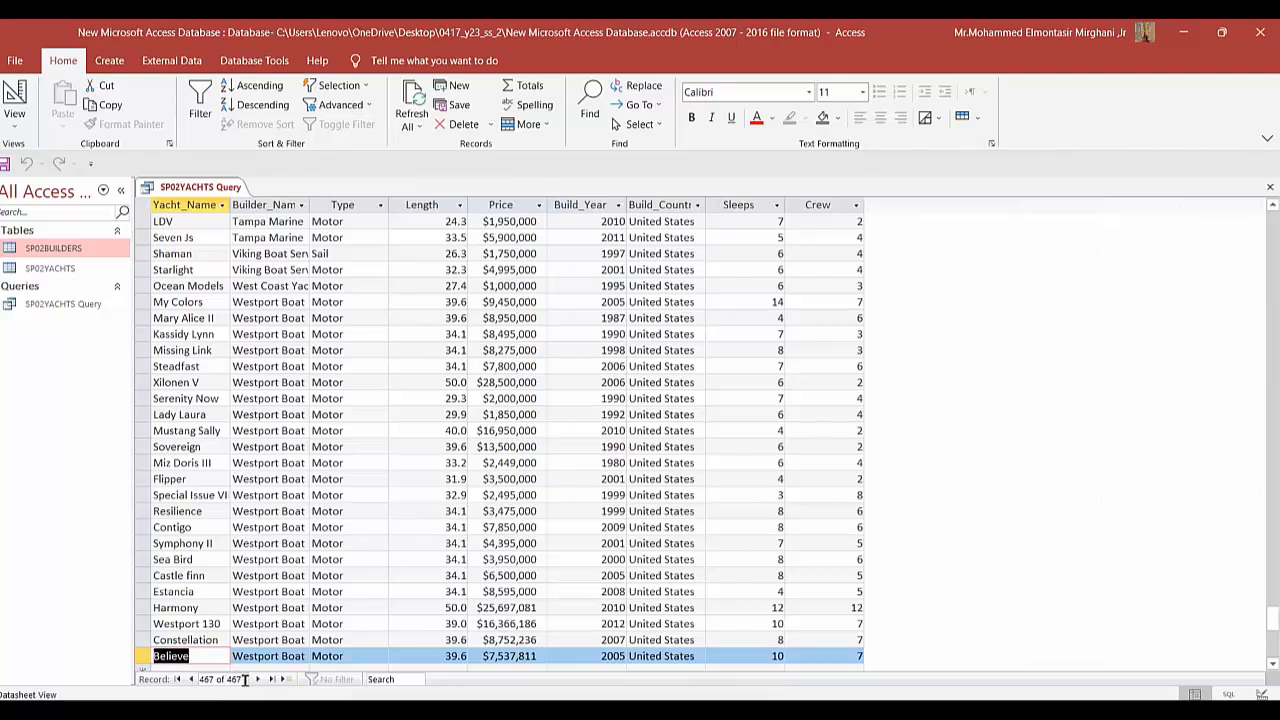
click(238, 679)
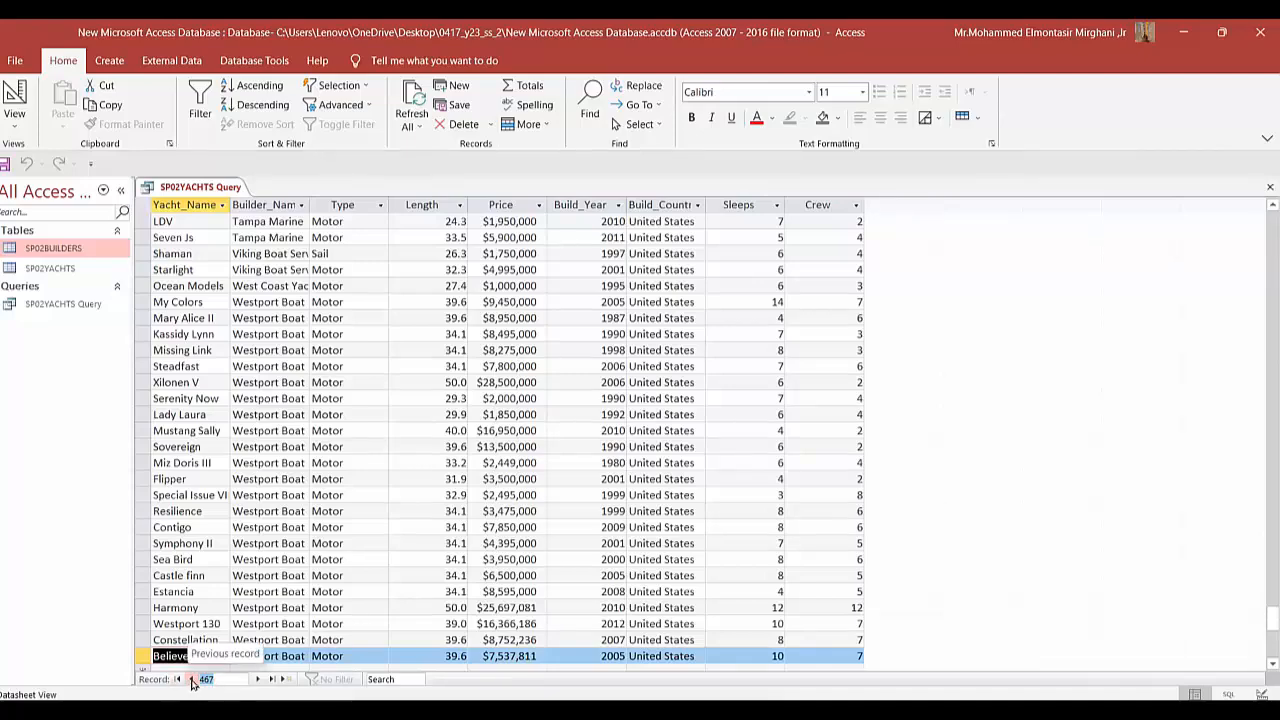
click(192, 680)
click(177, 679)
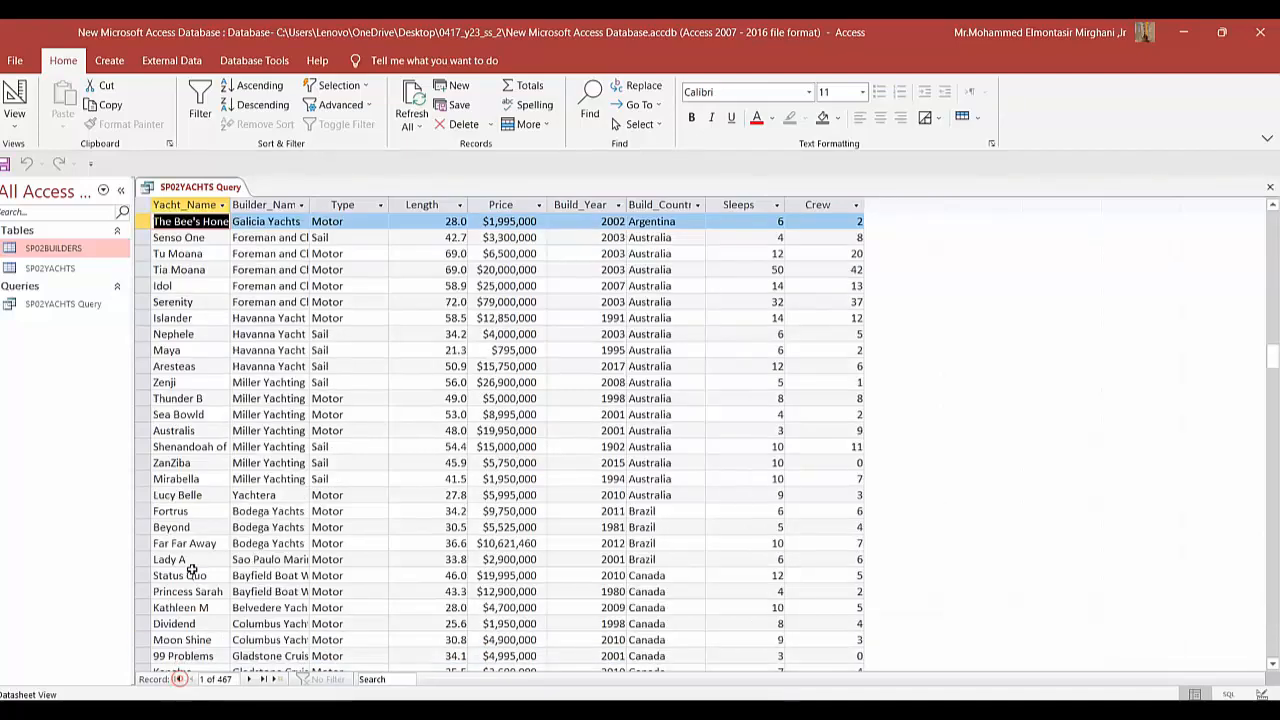
right_click(210, 190)
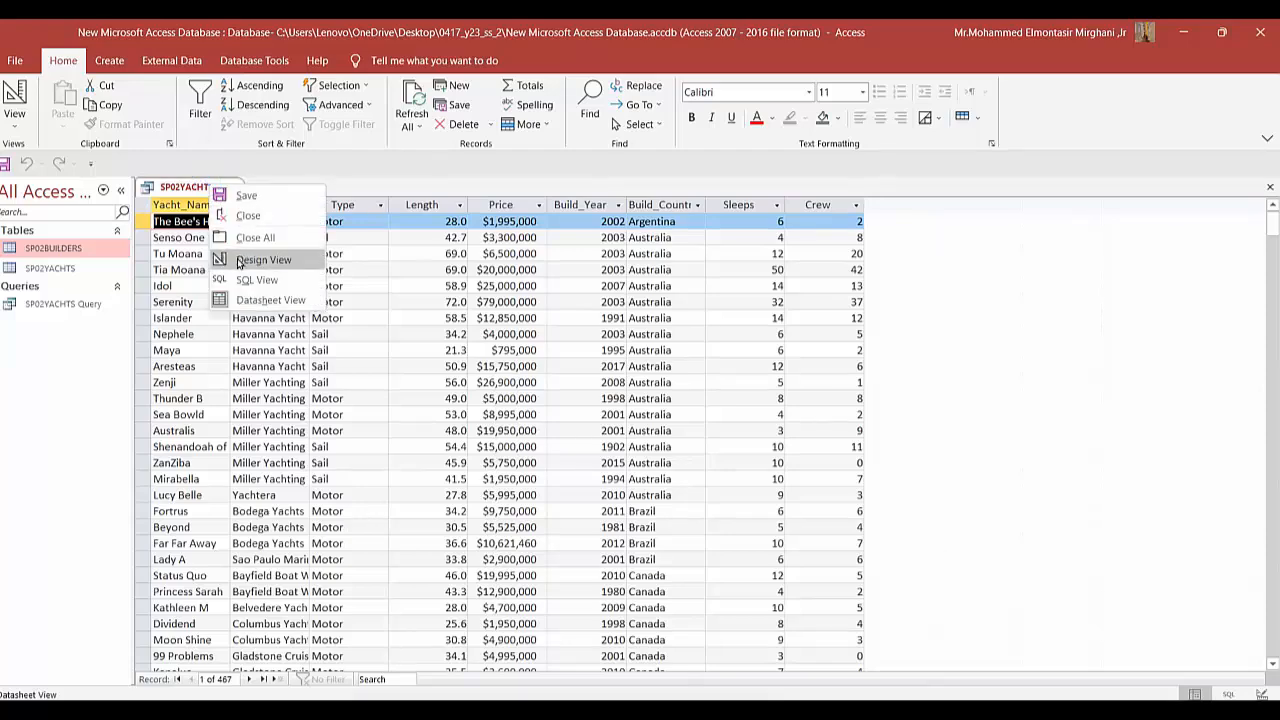
click(240, 258)
Step: In the exam paper in PDF-XChange Editor, pencil inner brackets around the Build_Year and Length criteria, underline "after", and return to Access
key(alt+Tab)
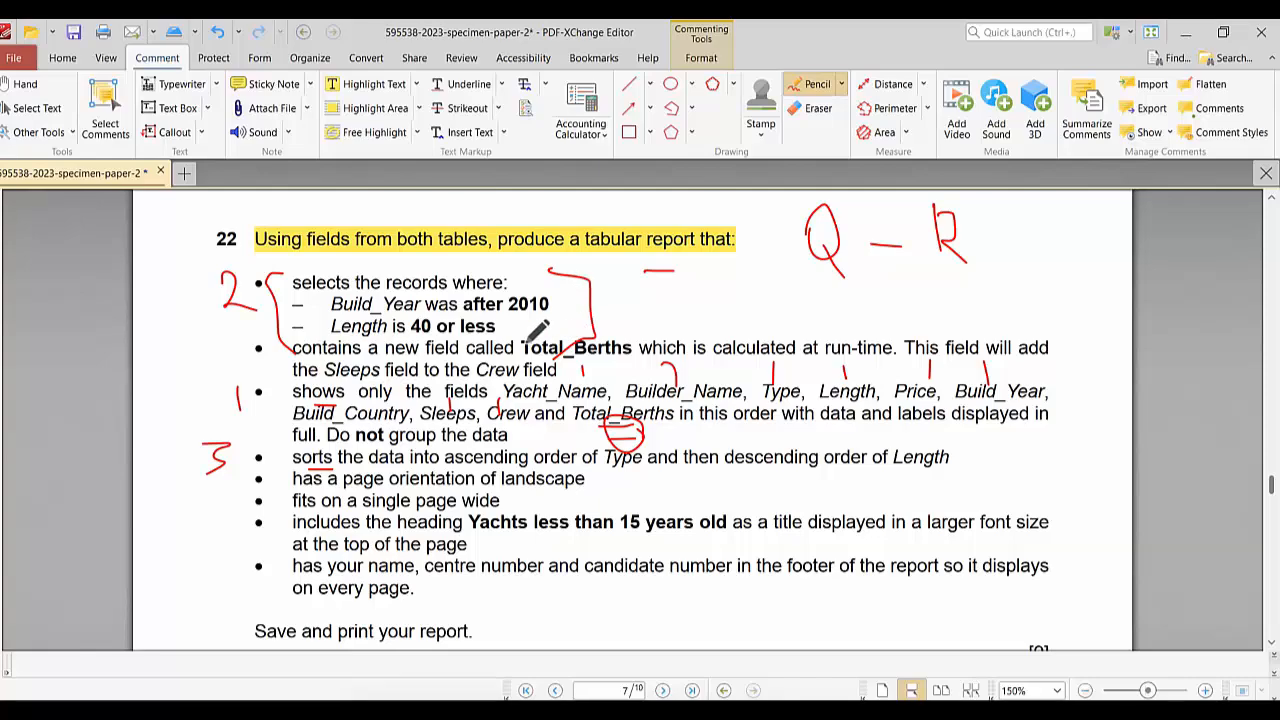
key(alt+Tab)
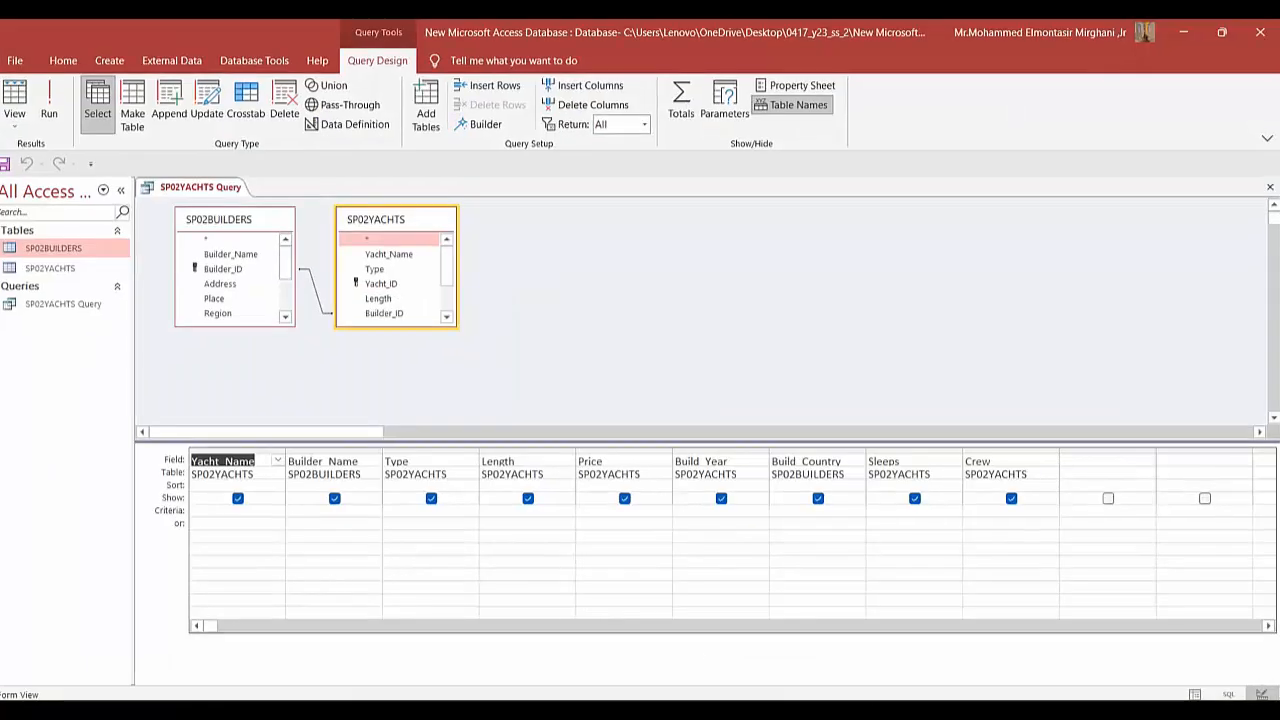
key(alt+Tab)
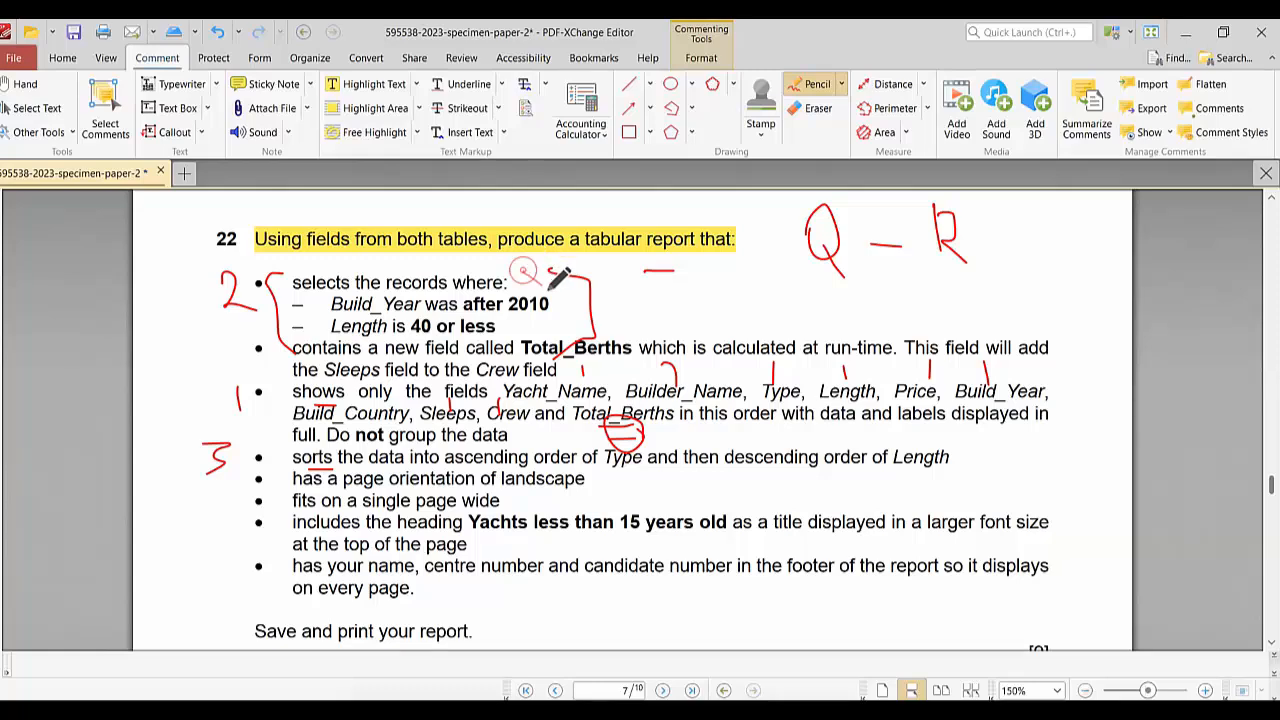
mouse_move(549, 286)
mouse_down()
mouse_move(578, 316)
mouse_move(546, 318)
mouse_move(550, 330)
mouse_up()
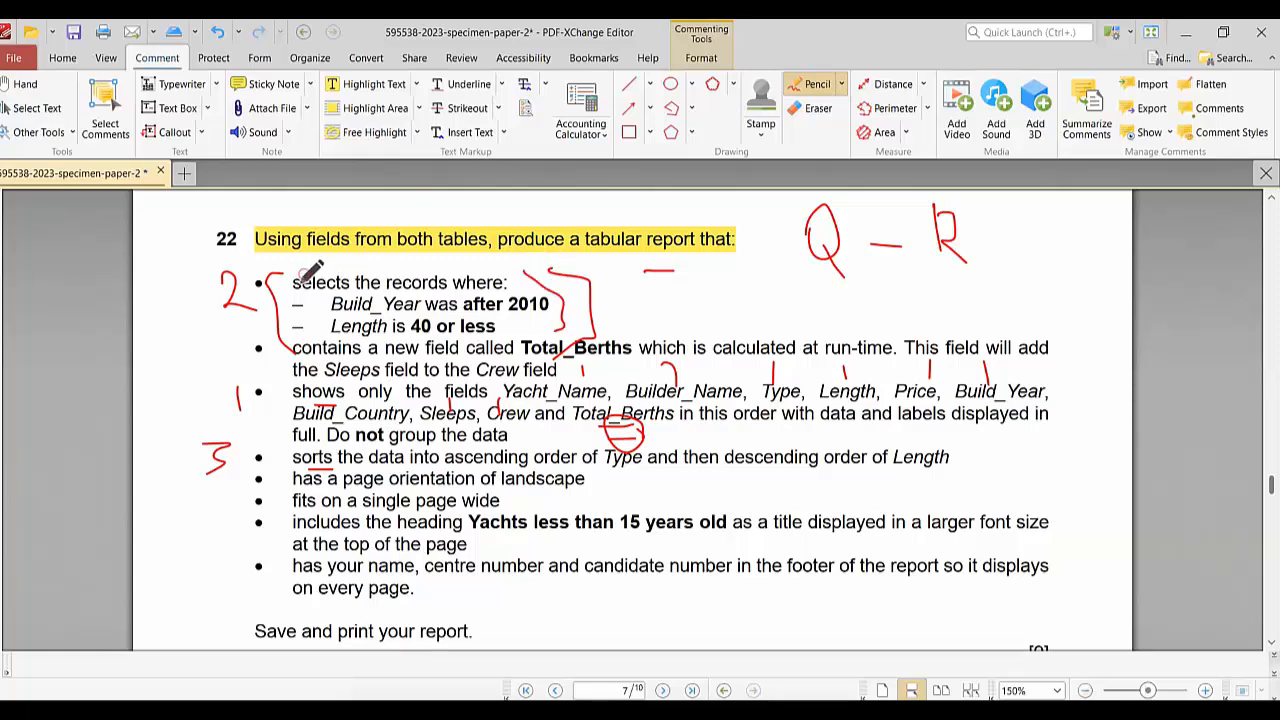
drag(304, 278, 298, 346)
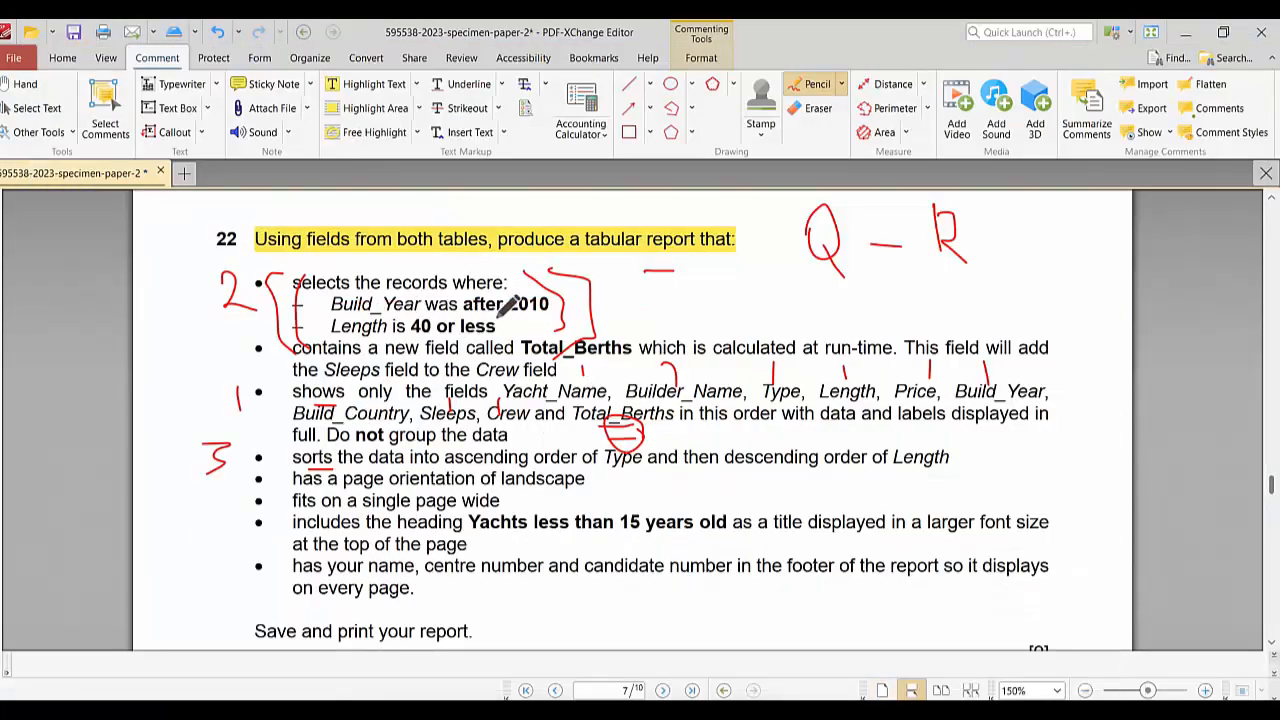
drag(497, 322, 524, 321)
key(alt+Tab)
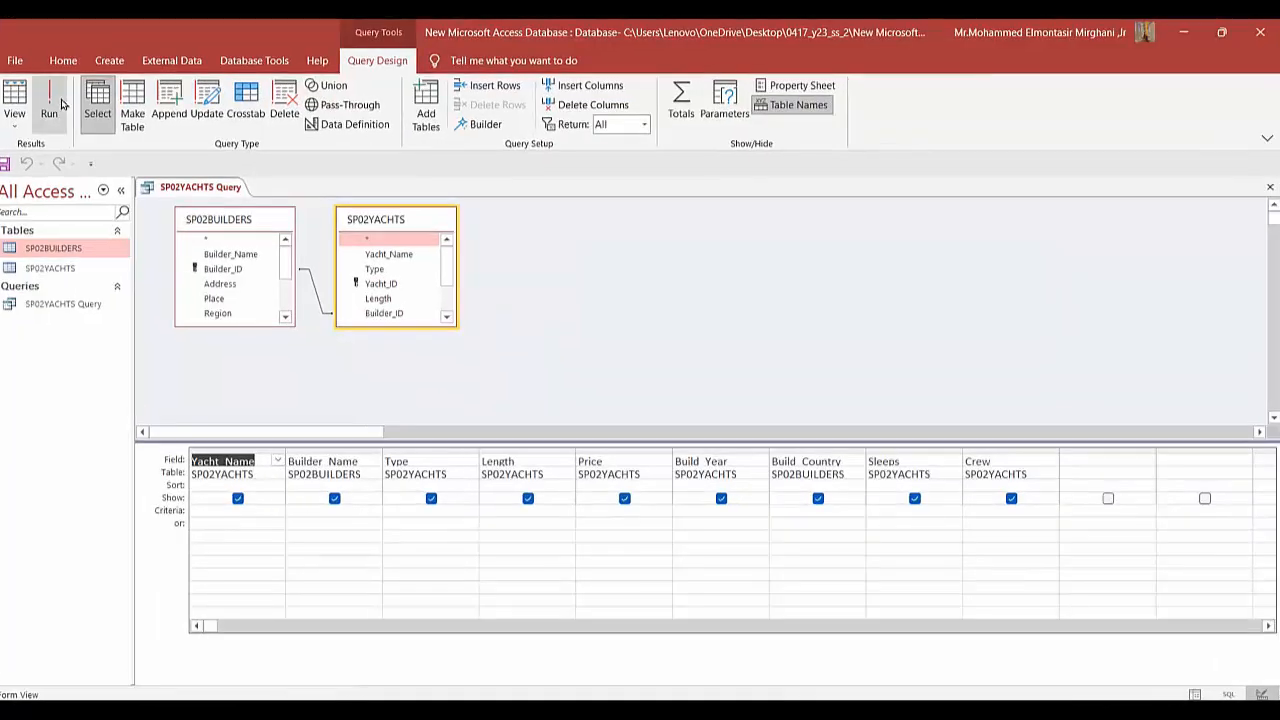
Step: Run the query and examine the Build_Year column, highlighting individual years to compare with the after-2010 criterion
click(57, 110)
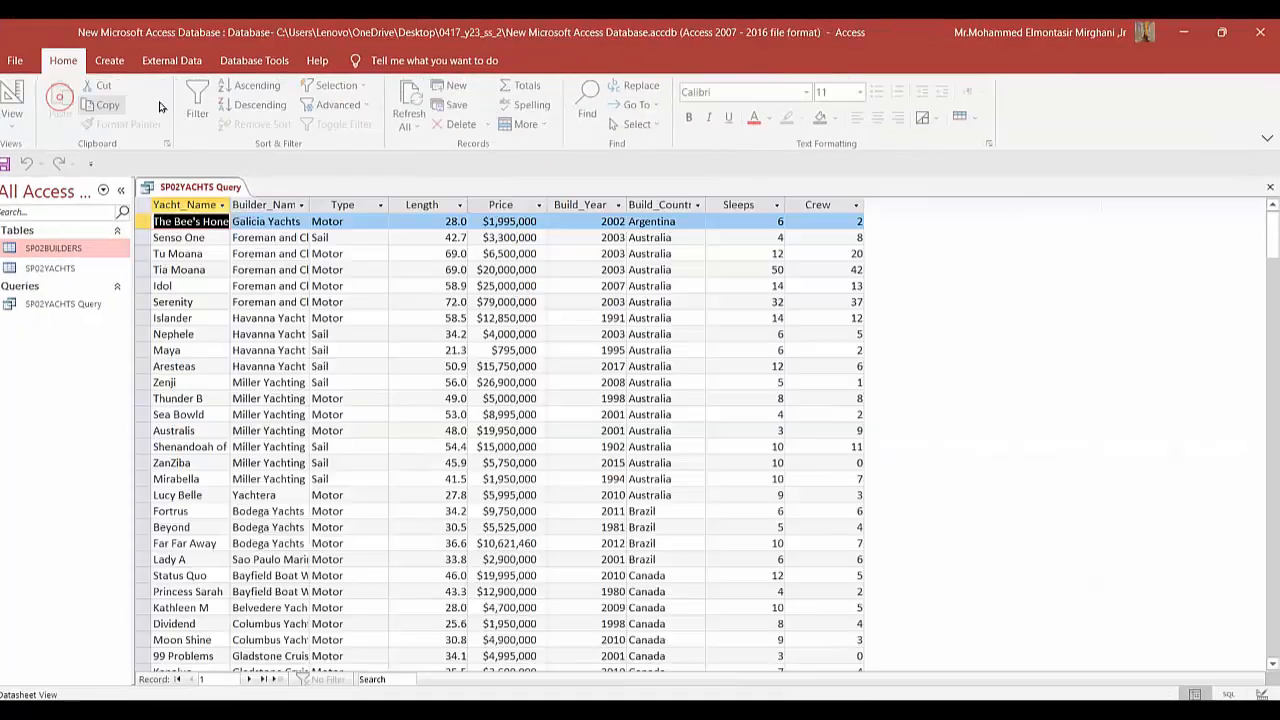
click(580, 205)
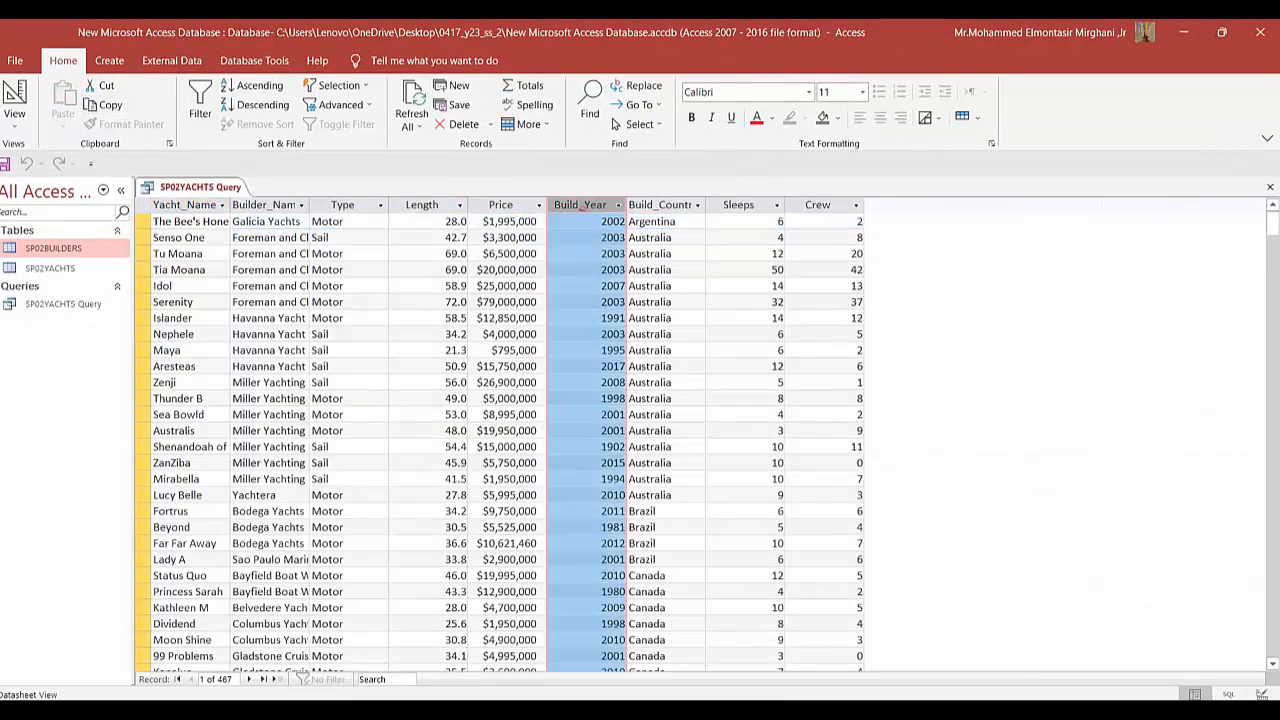
scroll(593, 380, down, 15)
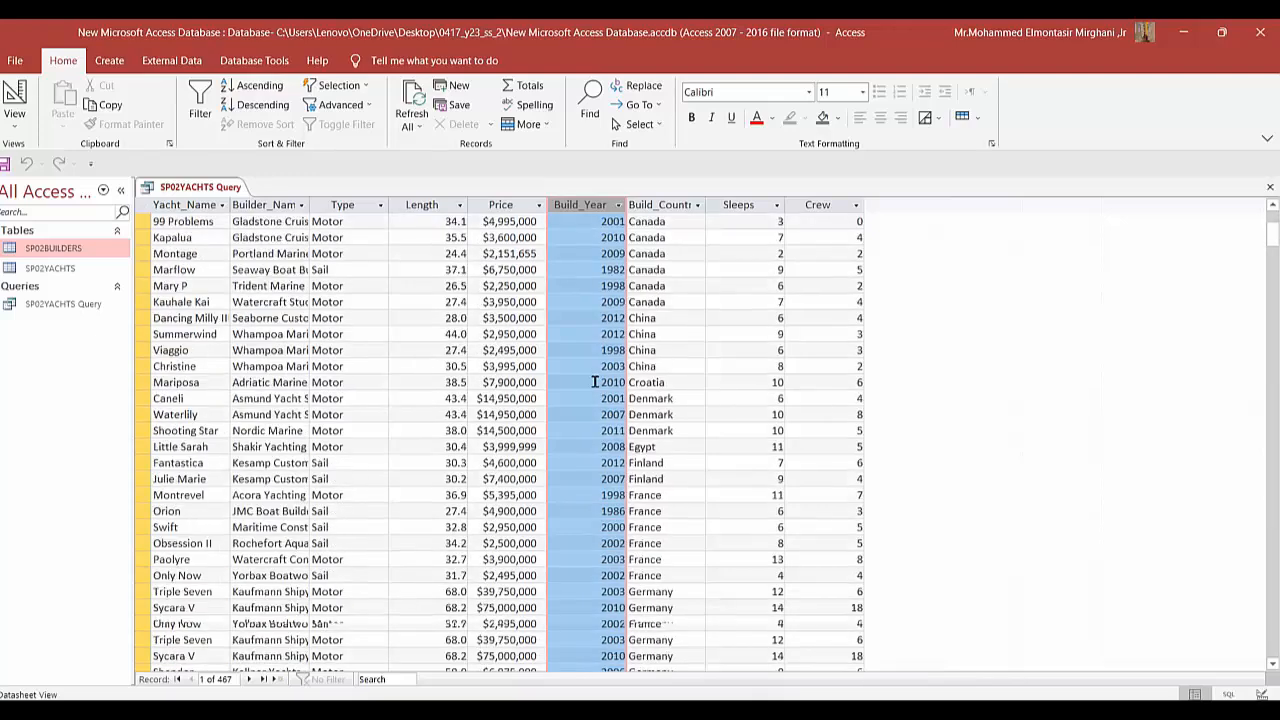
scroll(594, 380, up, 11)
scroll(595, 378, up, 4)
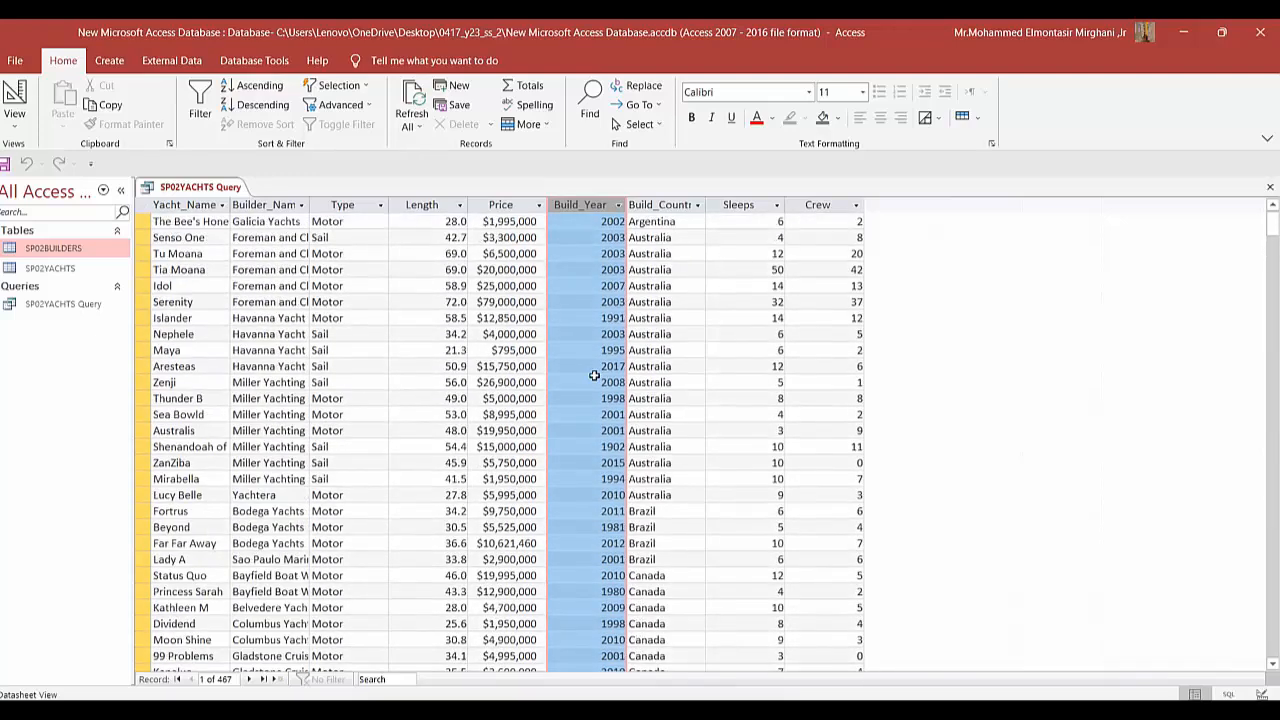
scroll(594, 376, down, 3)
scroll(595, 376, up, 3)
click(592, 222)
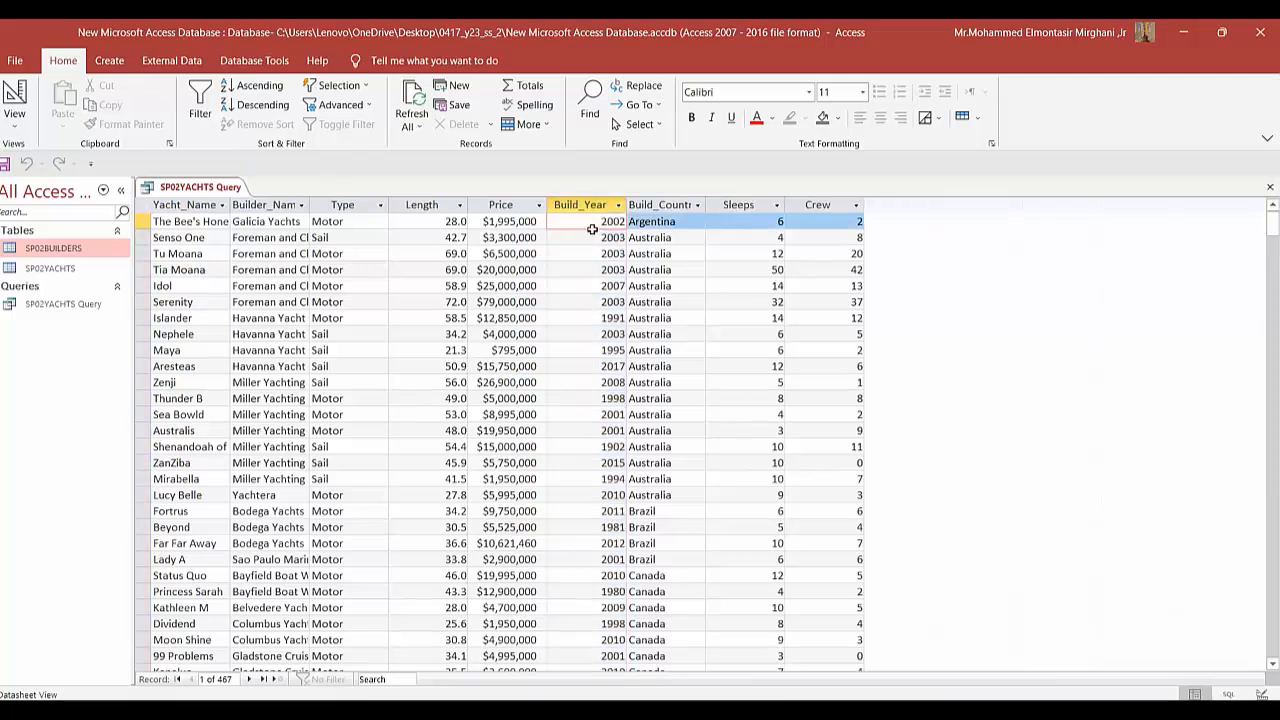
drag(592, 225, 629, 226)
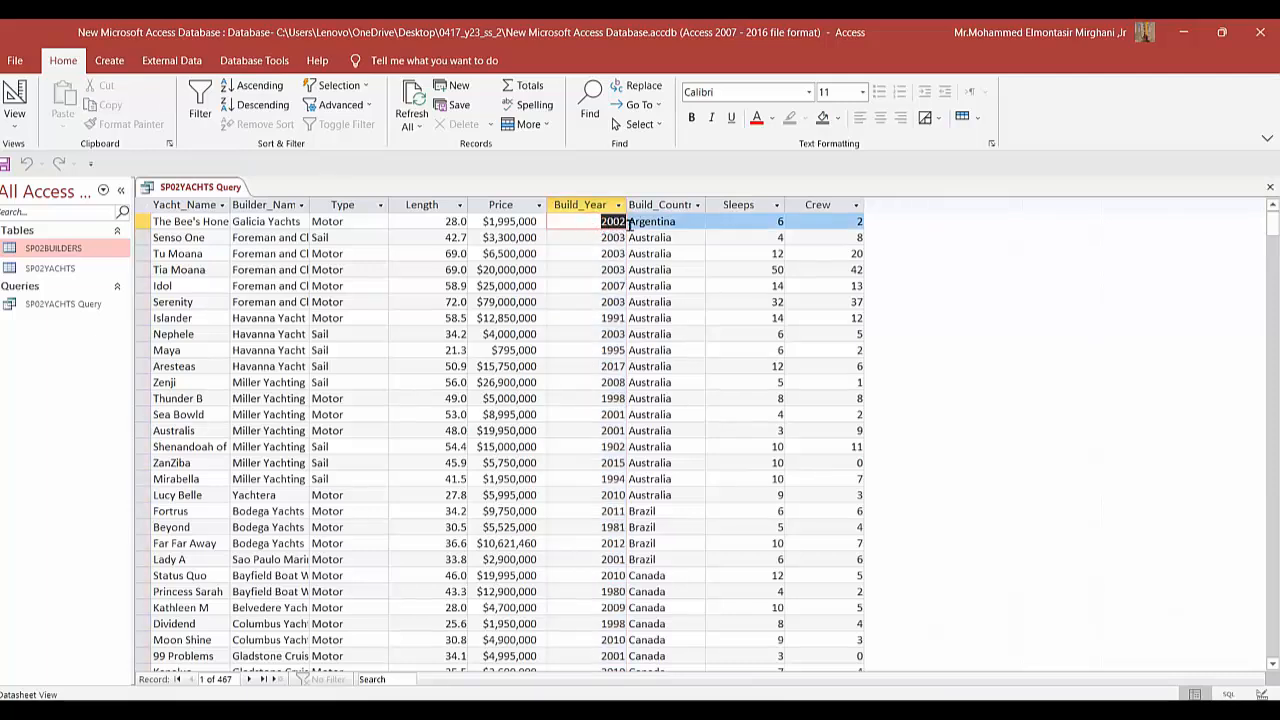
click(589, 398)
drag(600, 398, 628, 398)
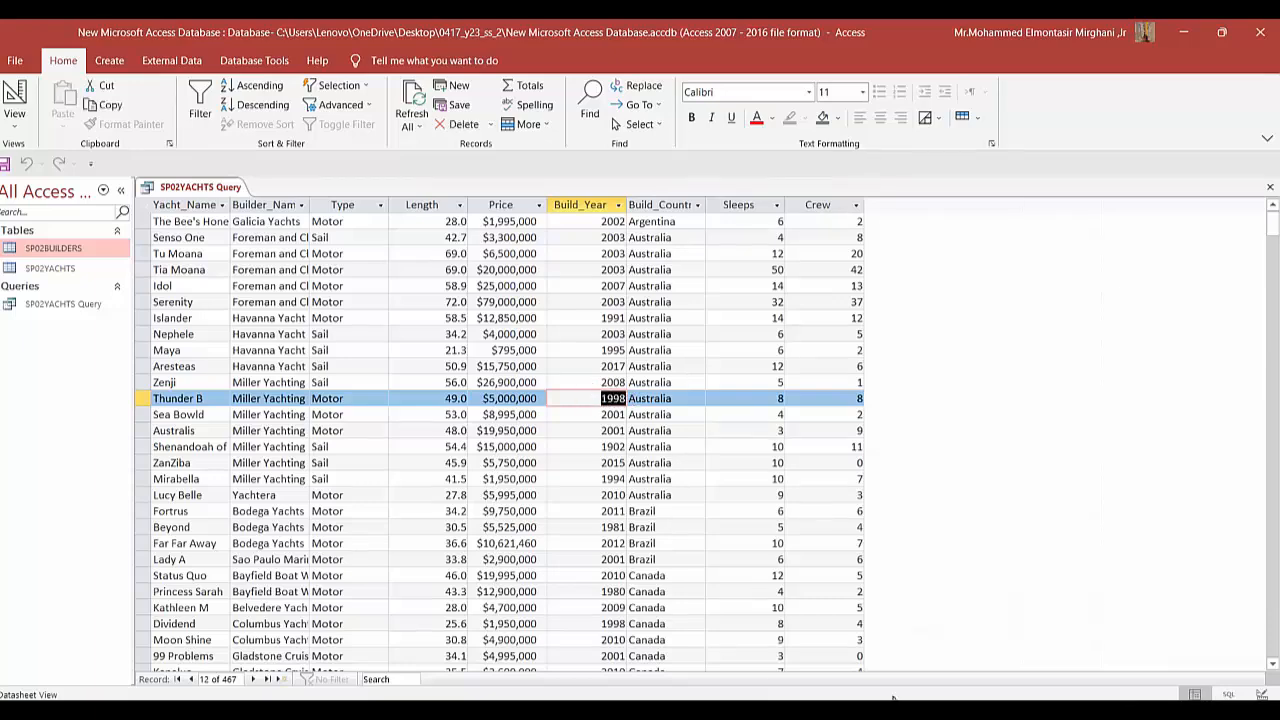
Step: Switch to the exam paper in PDF-XChange Editor, pencil an arrow and "≥ 2010" above the Build_Year criterion, and return to Access
click(770, 615)
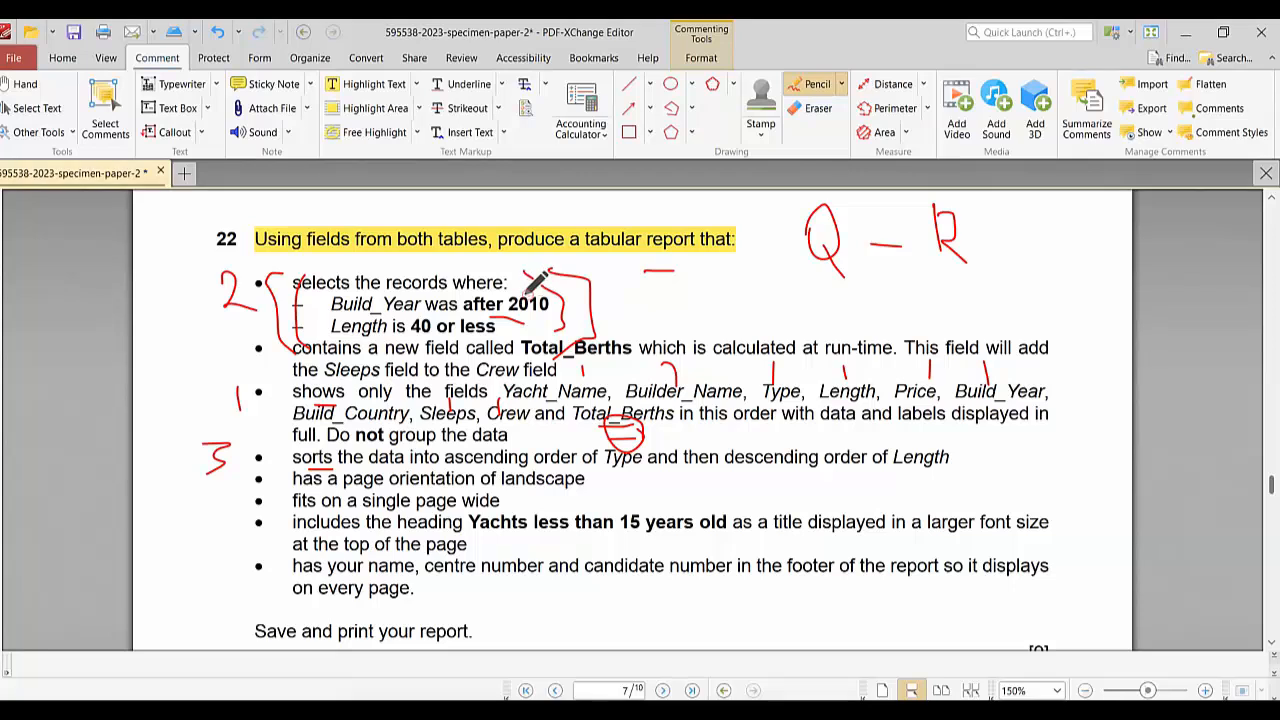
drag(498, 265, 516, 272)
mouse_move(535, 205)
mouse_down()
mouse_move(589, 221)
mouse_move(609, 207)
mouse_up()
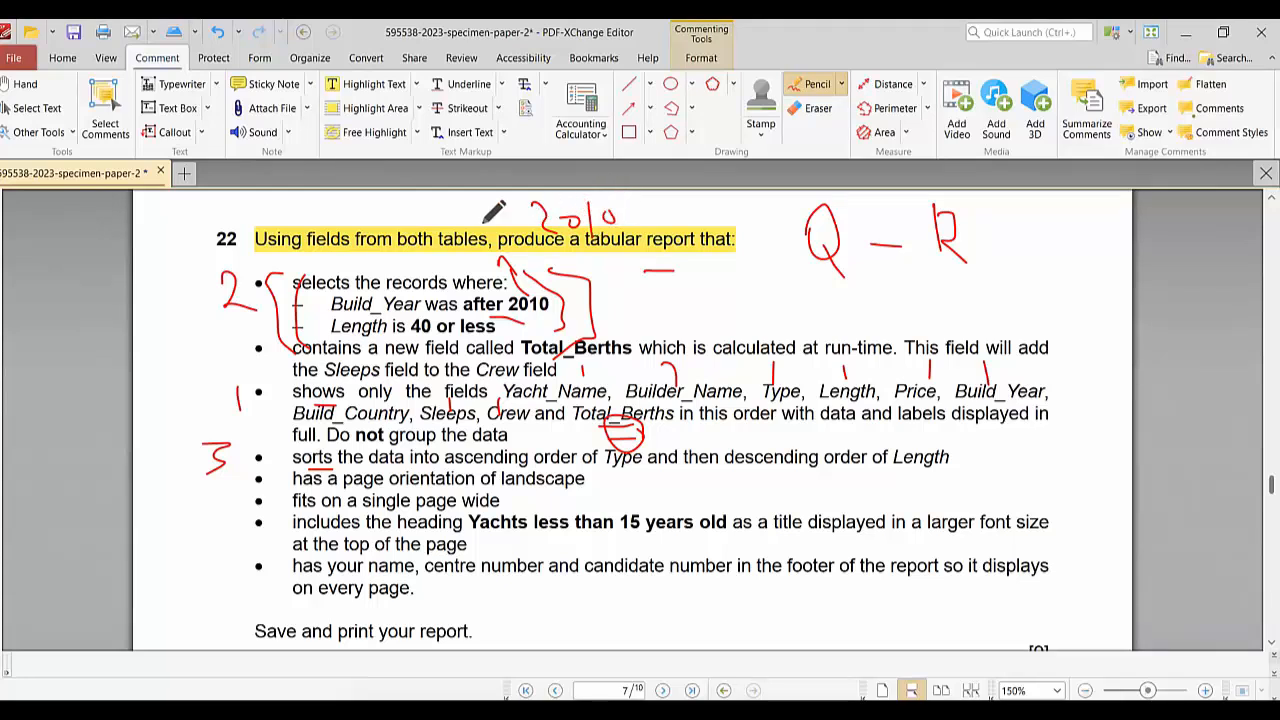
mouse_move(474, 200)
mouse_down()
mouse_move(492, 206)
mouse_move(478, 222)
mouse_move(489, 236)
mouse_up()
mouse_move(620, 260)
mouse_down()
mouse_move(443, 264)
mouse_move(450, 175)
mouse_move(635, 170)
mouse_move(622, 264)
mouse_up()
click(897, 706)
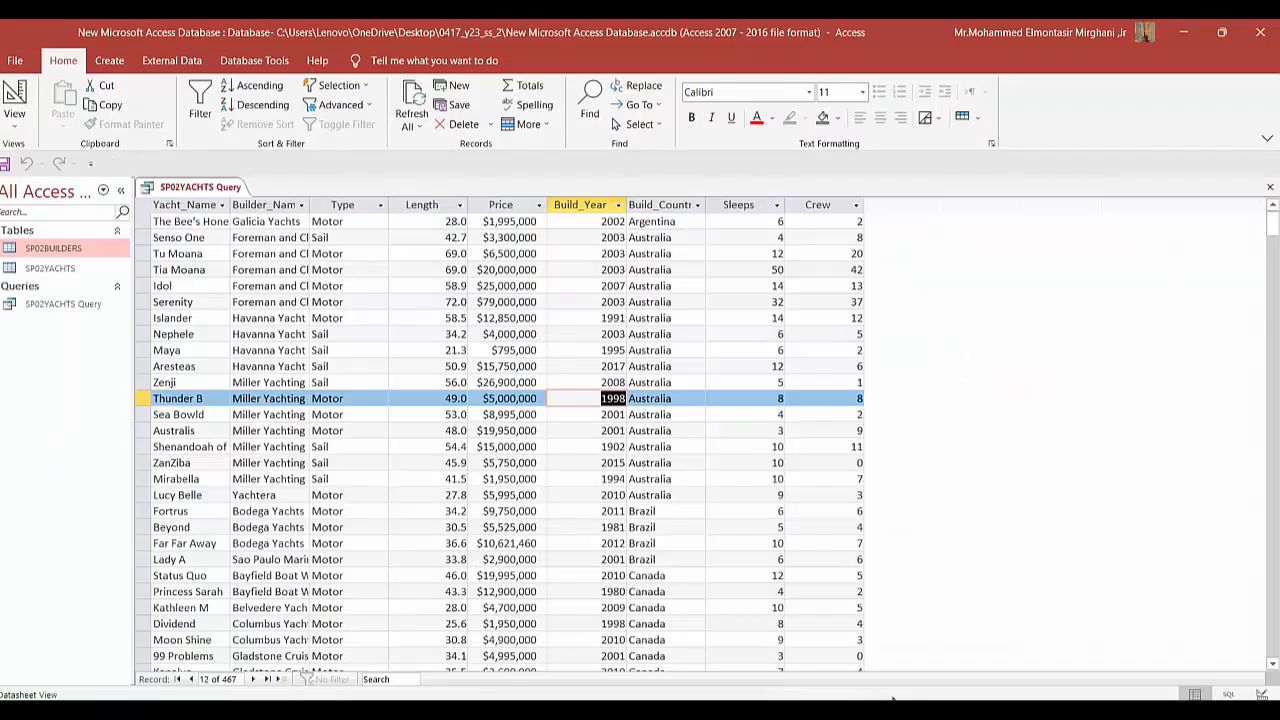
Step: Show the query in Design View and set the Build_Year criterion to >=2010
click(590, 205)
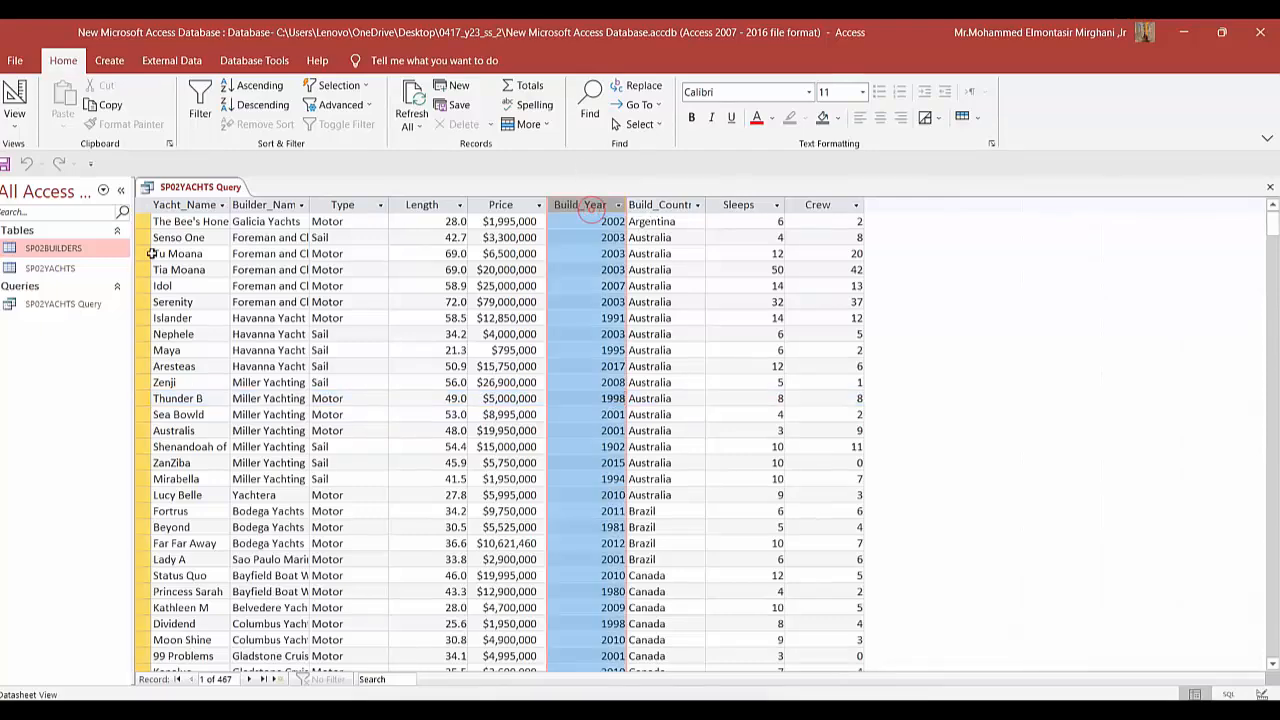
right_click(183, 192)
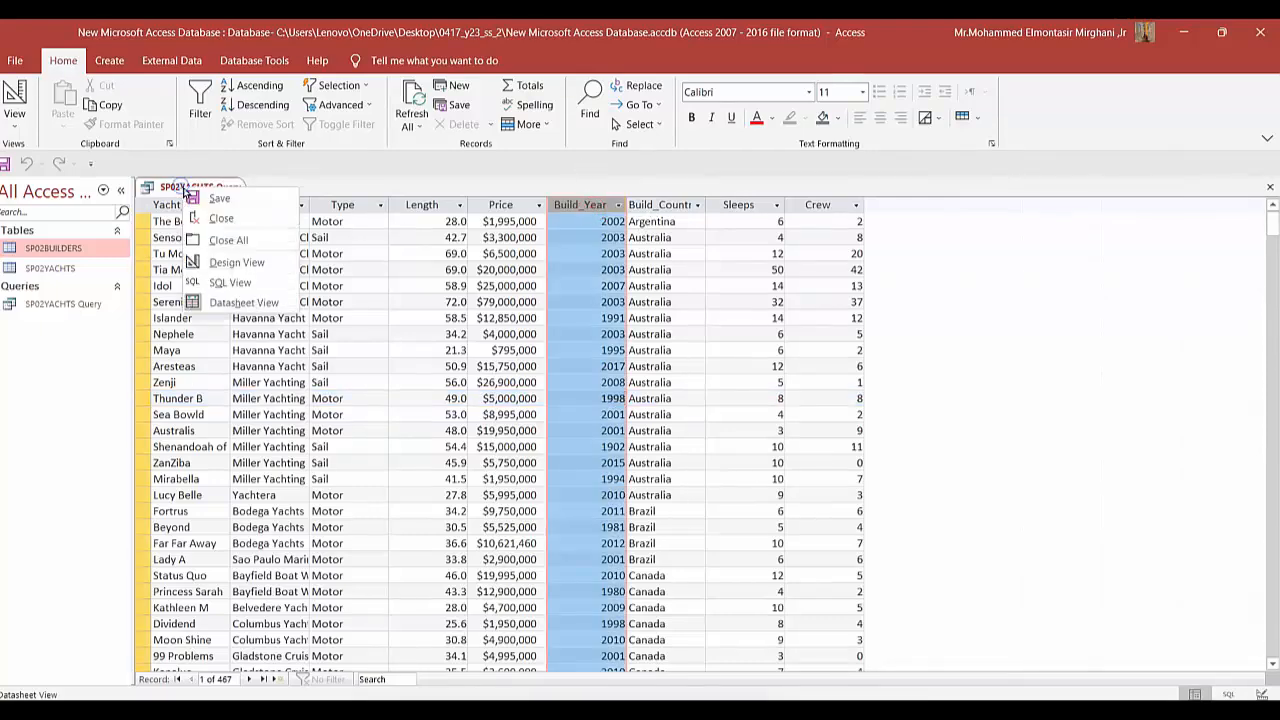
click(219, 266)
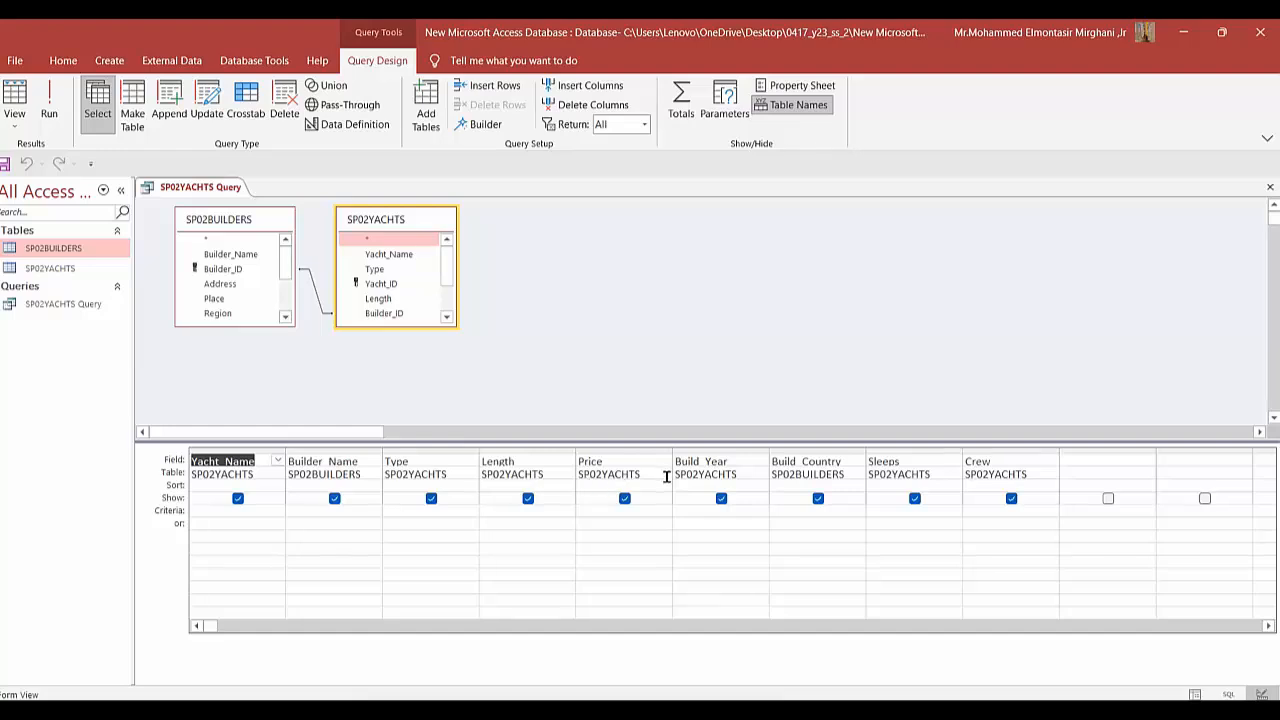
click(716, 510)
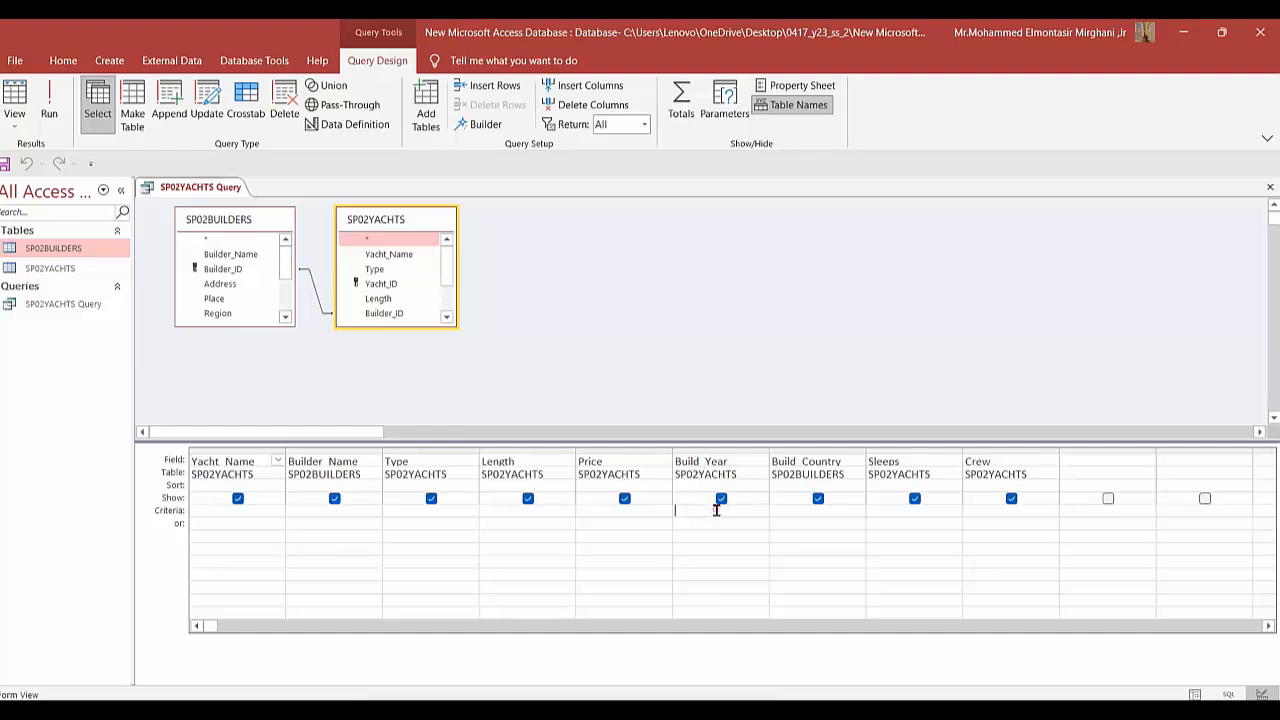
click(170, 515)
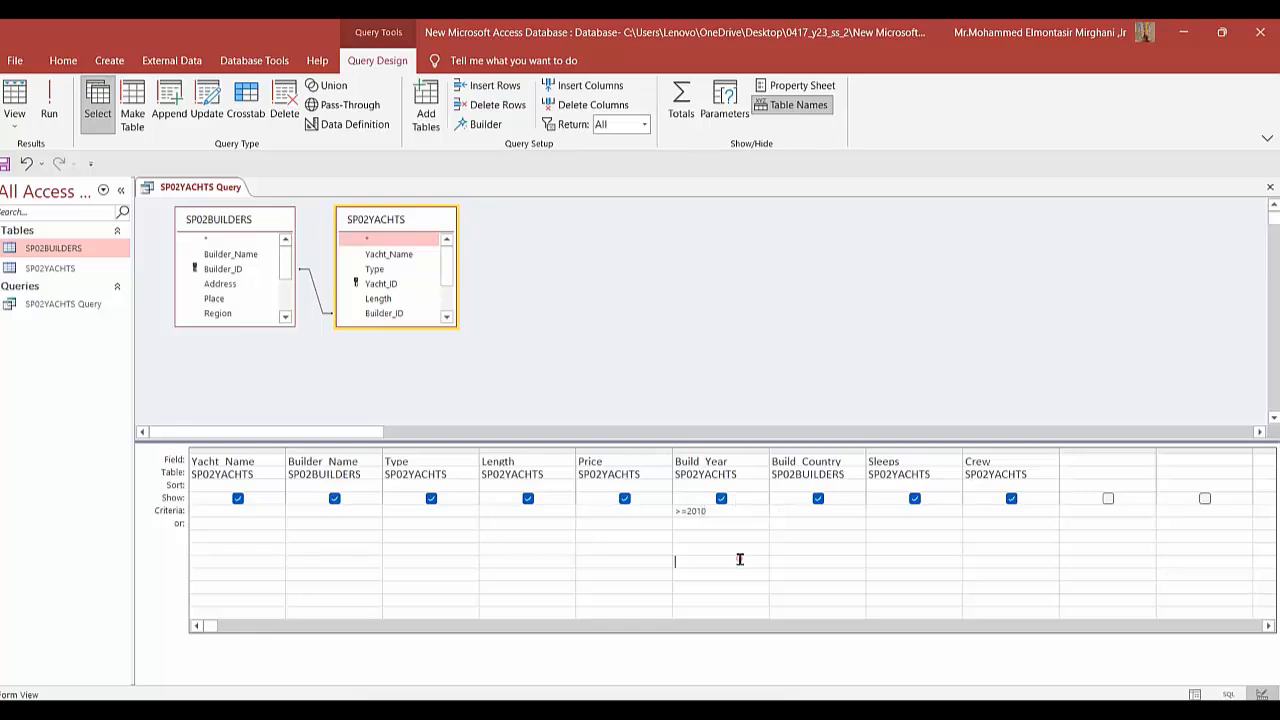
Step: Run the filtered query, check the record count from the last record back to the first, and reopen Design View
click(40, 103)
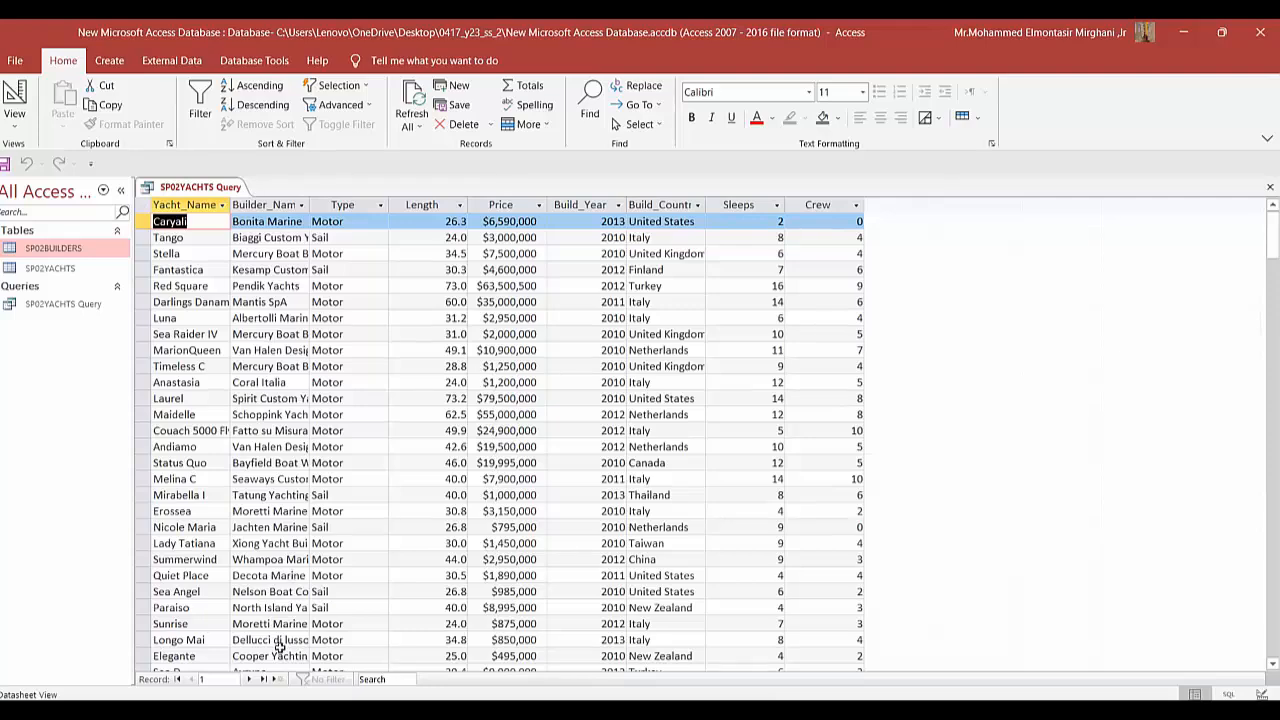
click(262, 679)
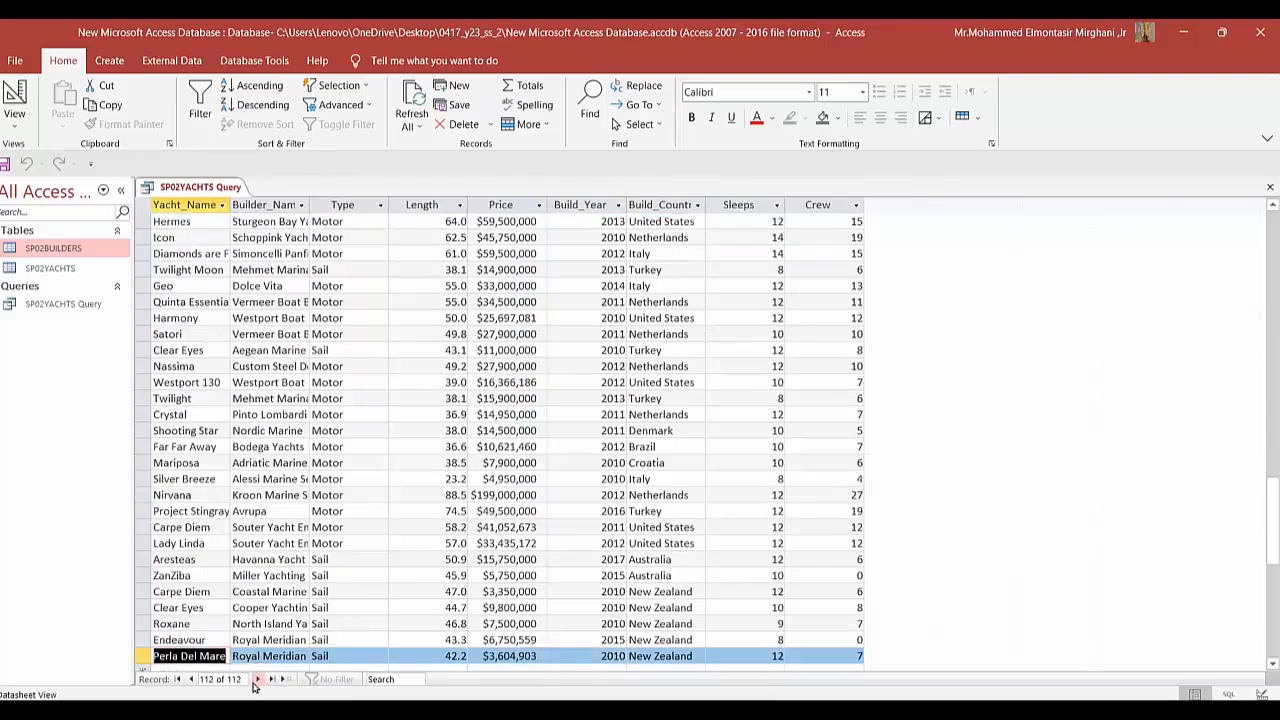
click(176, 679)
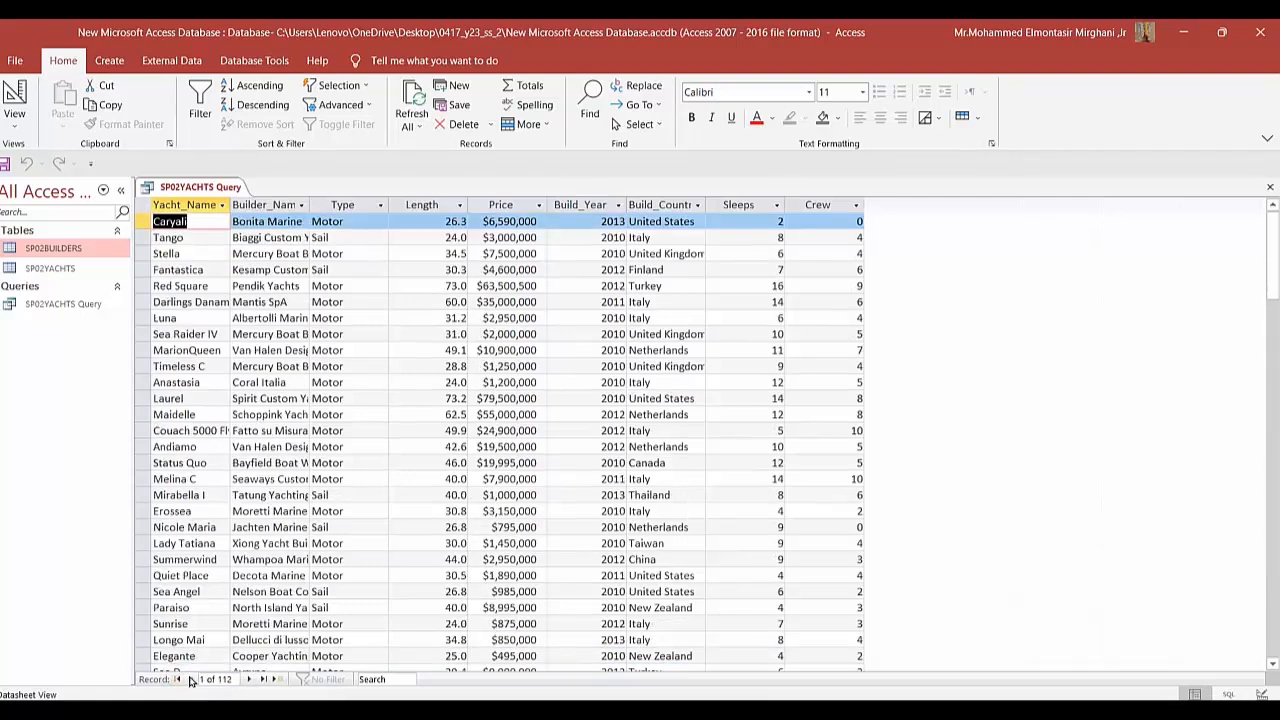
right_click(196, 186)
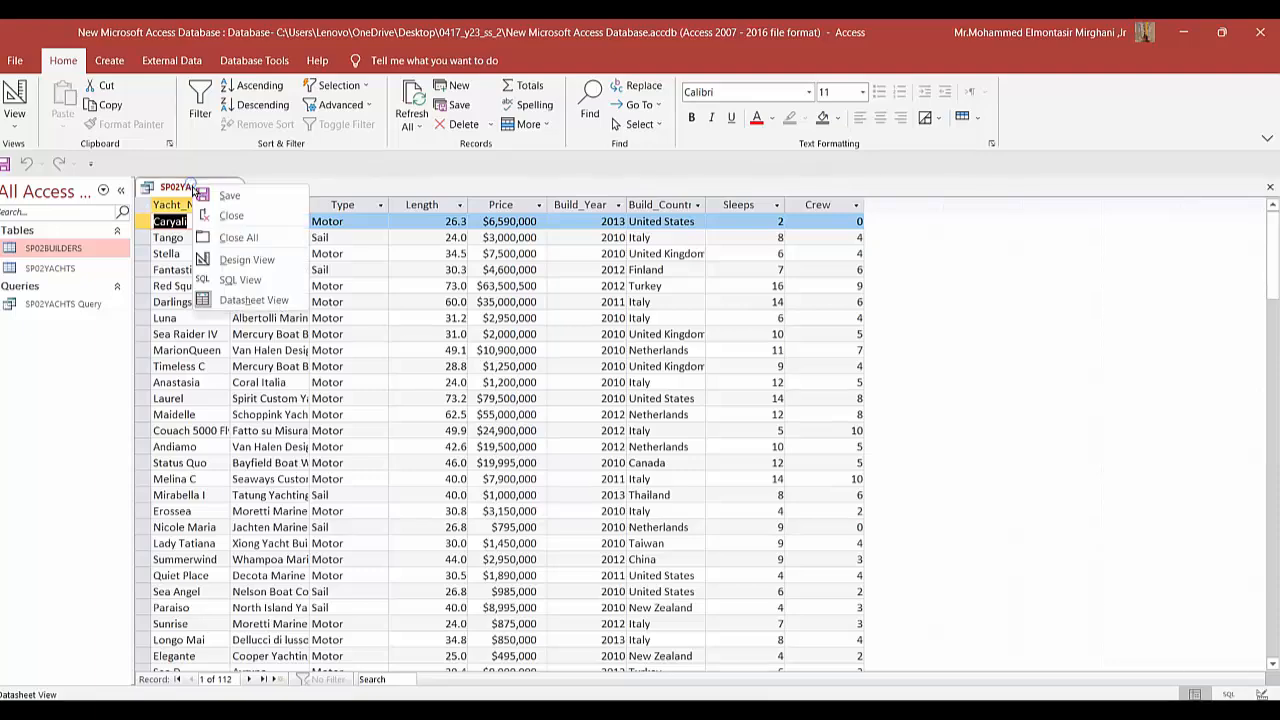
click(230, 262)
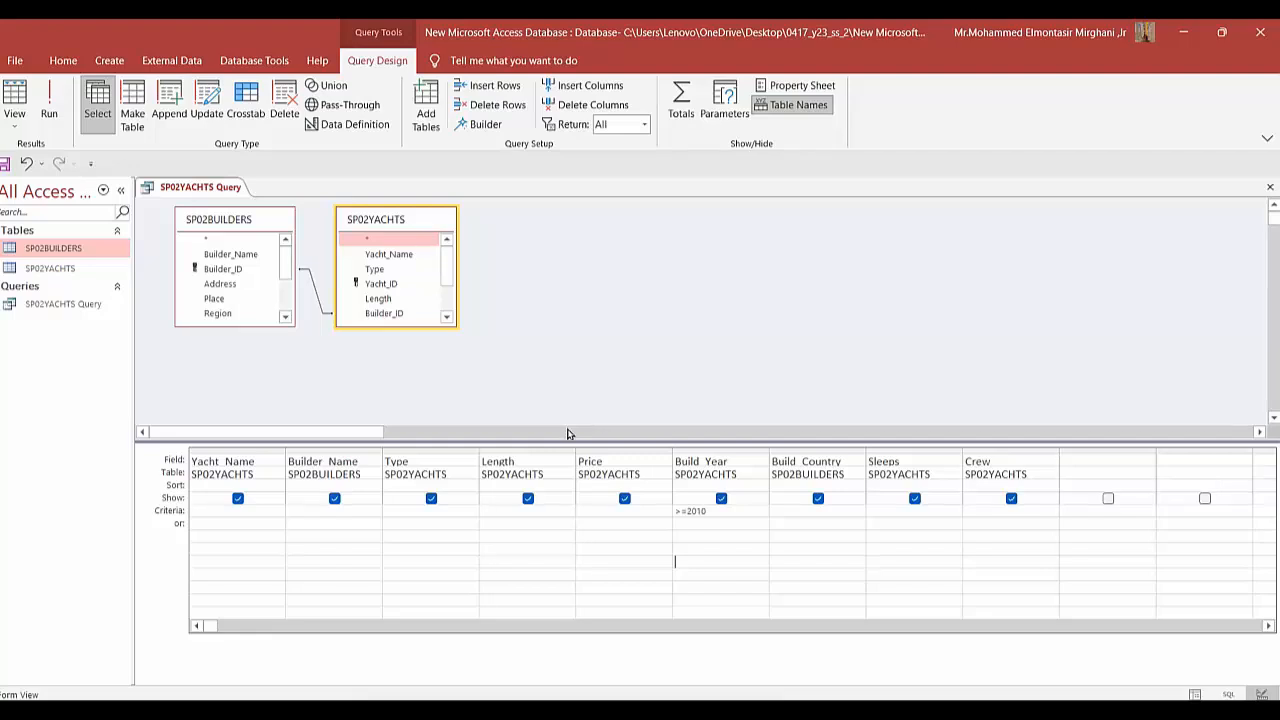
Step: Consult the Length criterion in the exam paper in PDF-XChange Editor, and set the Access query's Length criterion to <=40
key(alt+Tab)
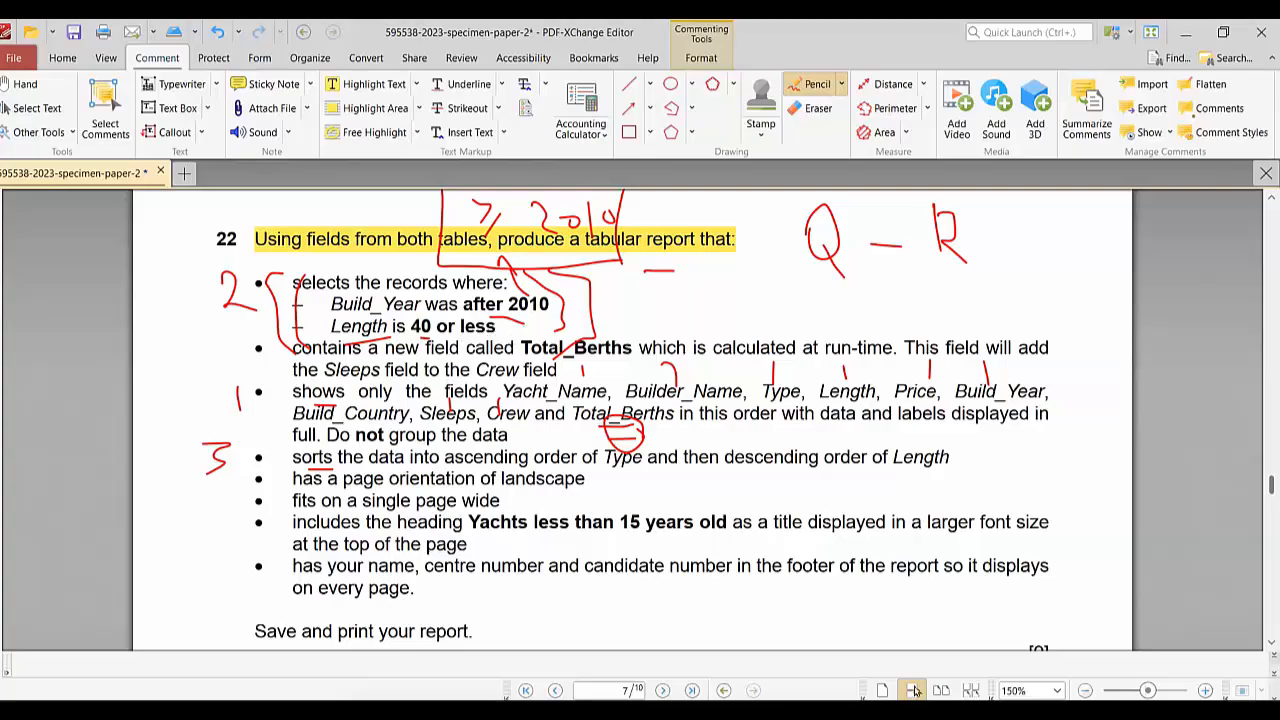
key(alt+Tab)
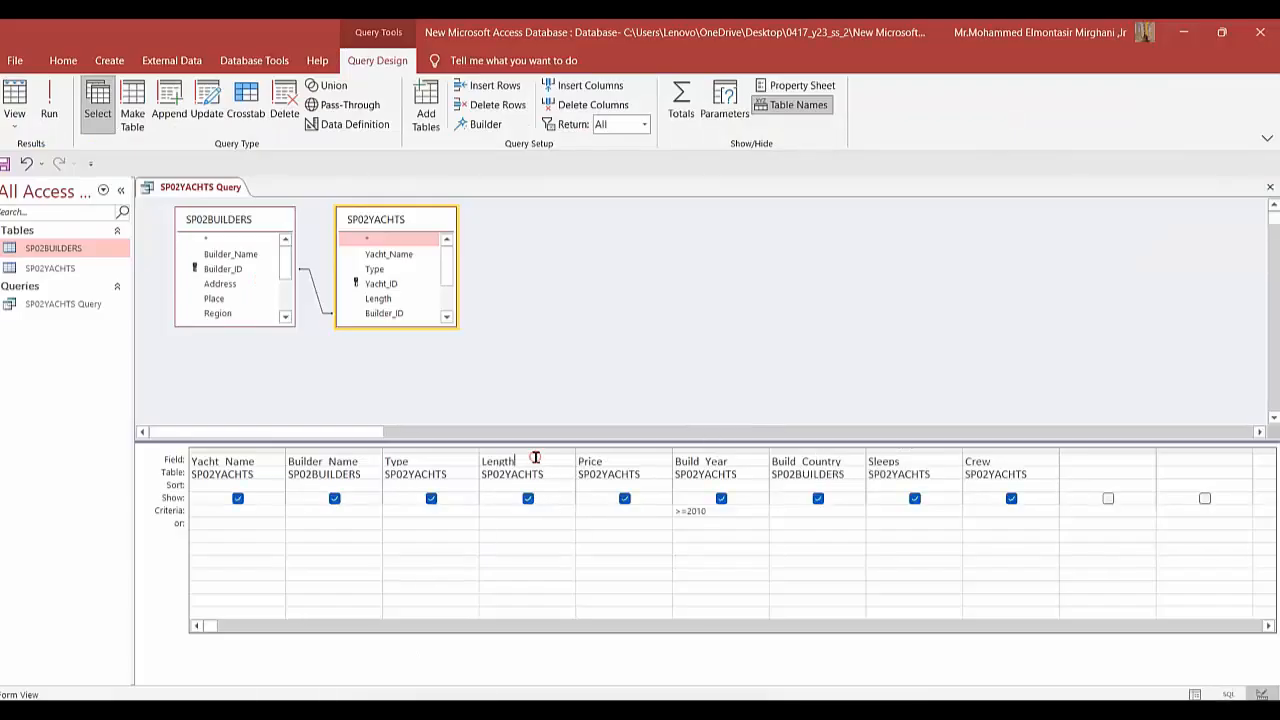
click(546, 510)
click(733, 505)
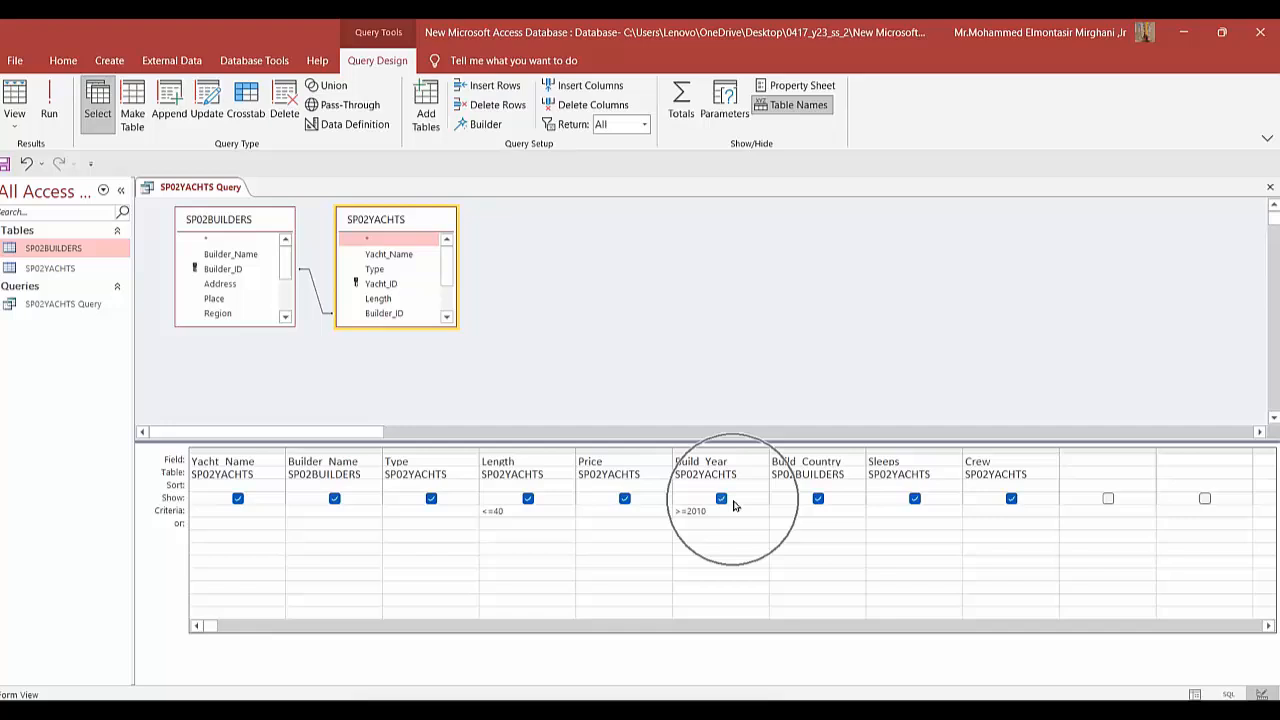
click(519, 510)
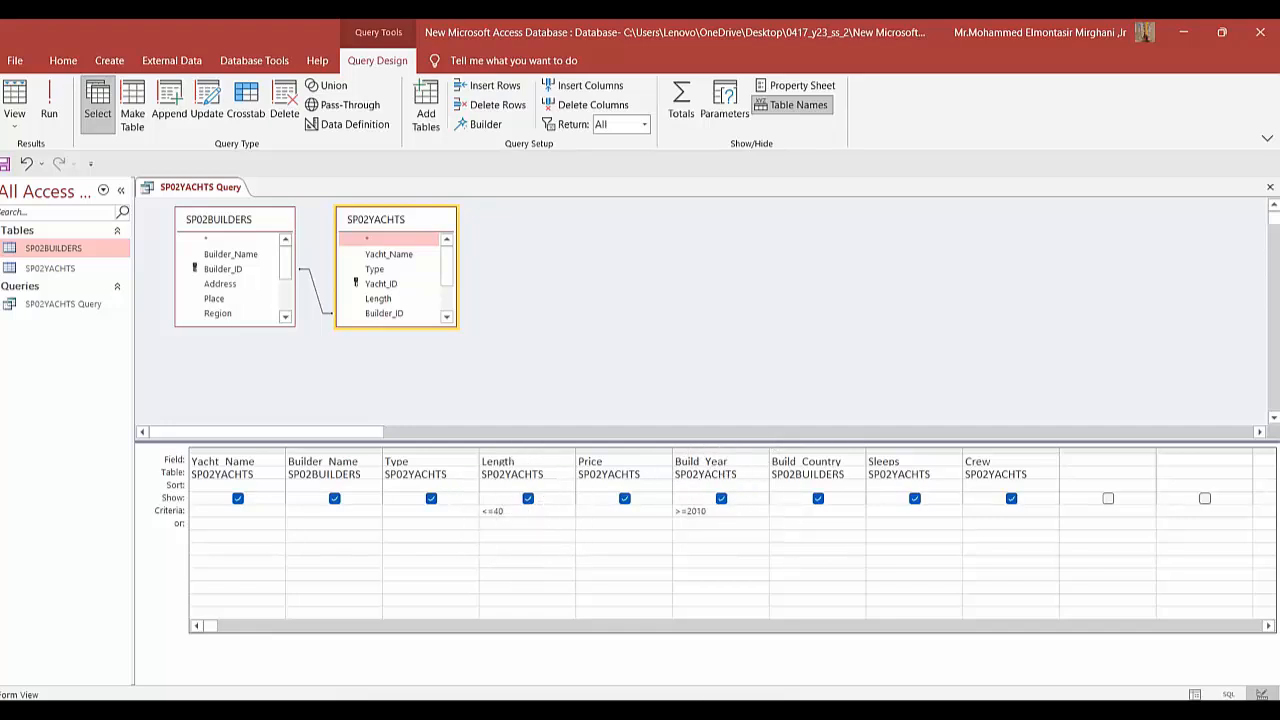
Step: Switch to the exam paper in PDF-XChange Editor and undo all the pencil marks and the highlight on question 22
key(alt+Tab)
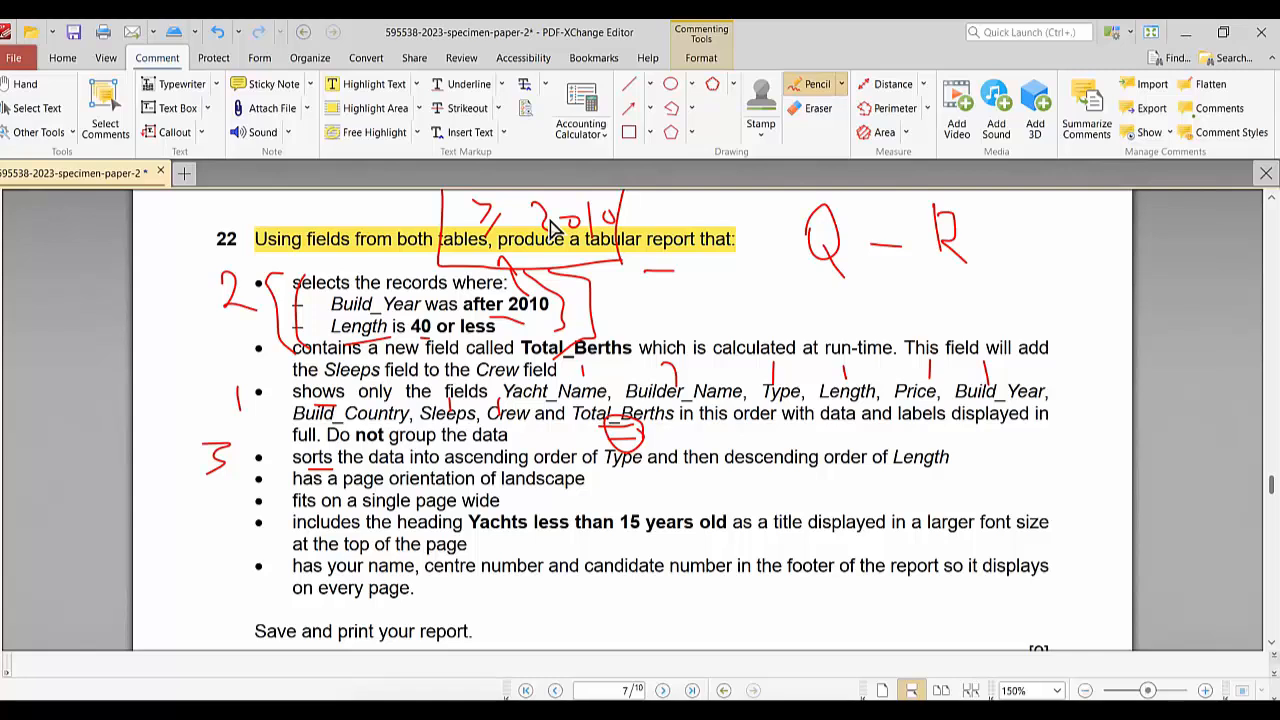
key(ctrl+z)
key(ctrl+z)
key(ctrl+z)
key(ctrl+z)
key(ctrl+z)
key(ctrl+z)
key(ctrl+z)
key(ctrl+z)
key(ctrl+z)
key(ctrl+z)
key(ctrl+z)
key(ctrl+z)
key(ctrl+z)
key(ctrl+z)
key(ctrl+z)
key(ctrl+z)
key(ctrl+z)
key(ctrl+z)
key(ctrl+z)
key(ctrl+z)
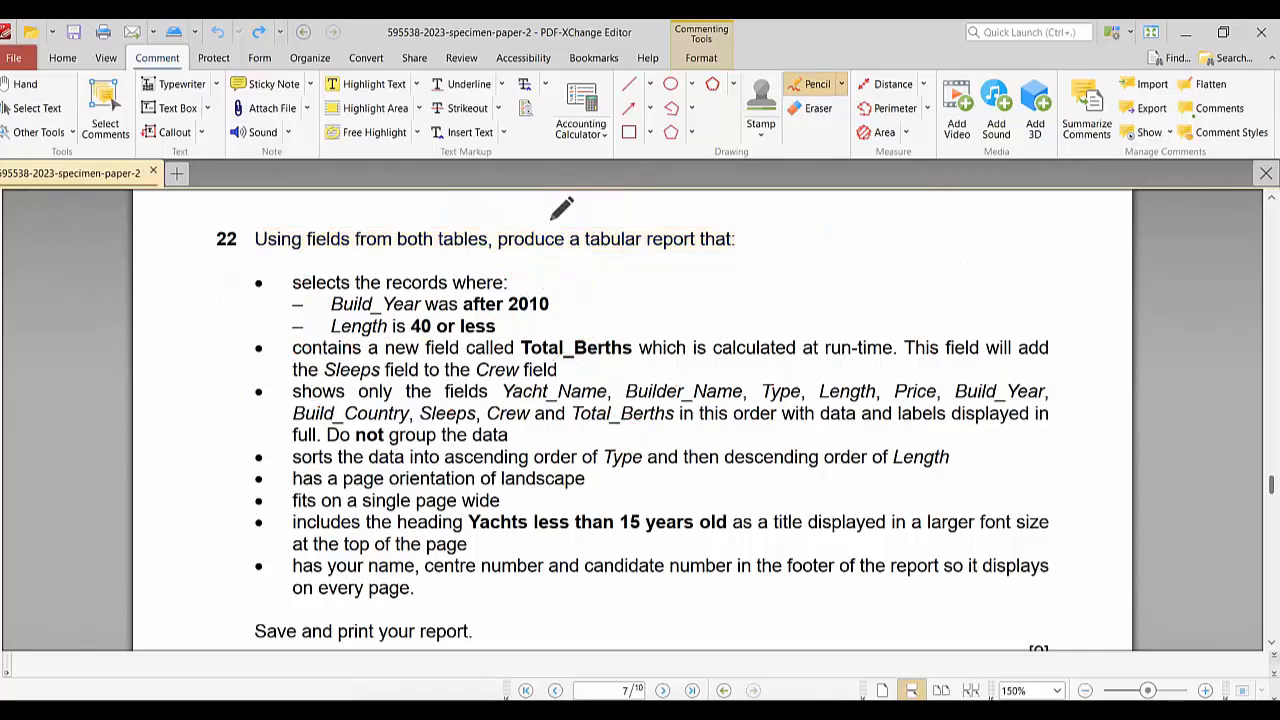
Step: Pencil a dash beside the Build_Year and Length conditions, and undo the marks drawn around Total_Berths
drag(558, 298, 587, 299)
drag(503, 338, 530, 336)
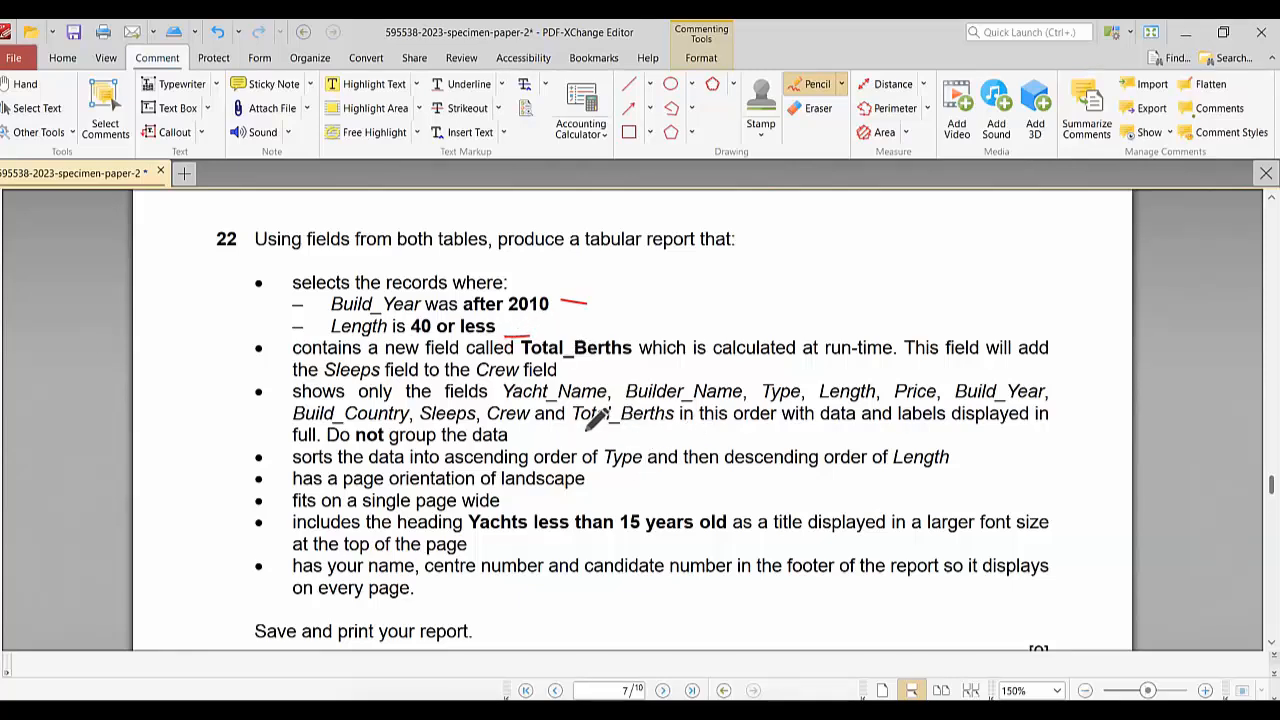
mouse_move(580, 430)
mouse_down()
mouse_move(645, 430)
mouse_move(645, 450)
mouse_move(665, 430)
mouse_move(580, 448)
mouse_up()
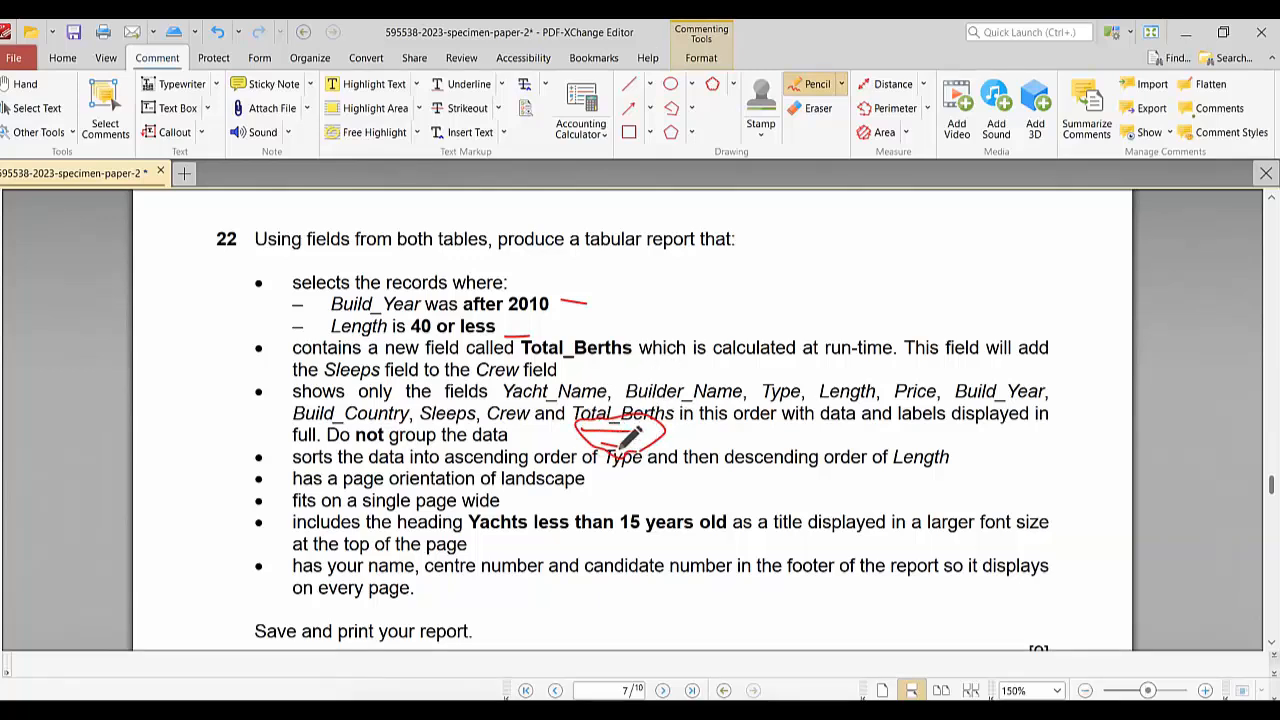
key(ctrl+z)
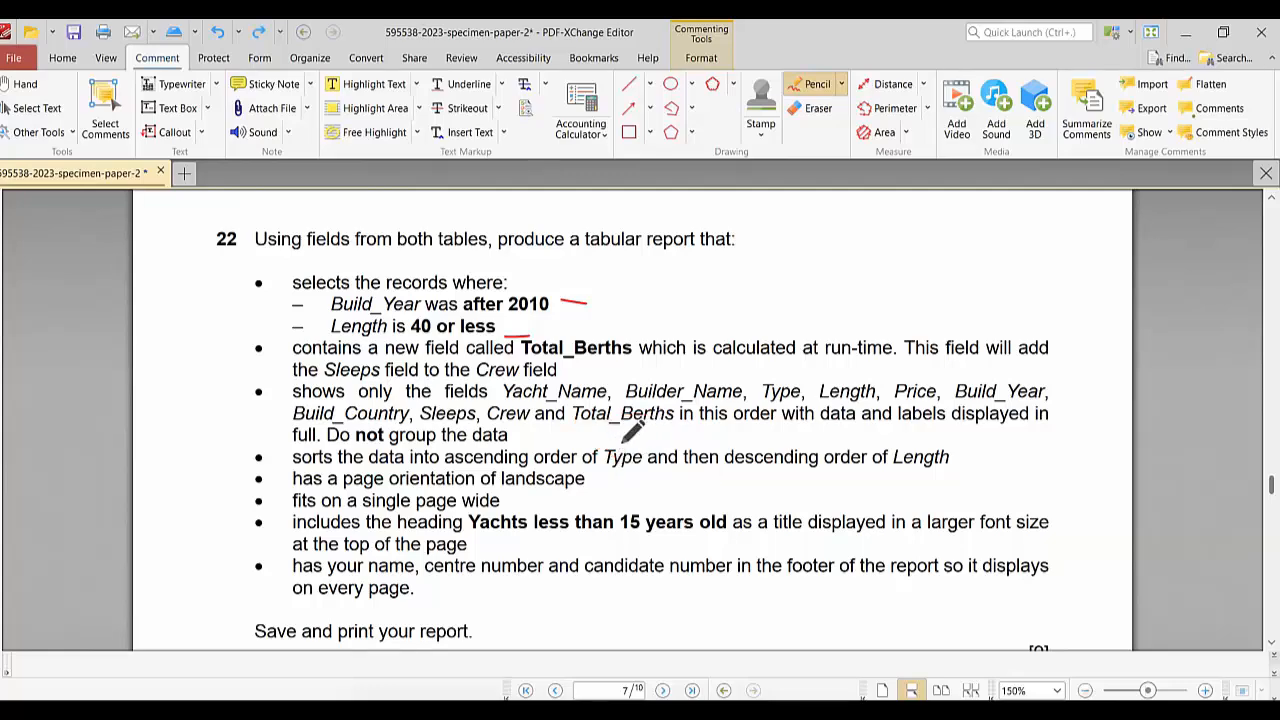
Step: Return to Access and look through the SP02BUILDERS and SP02YACHTS field lists for a Total_Berths field
key(alt+Tab)
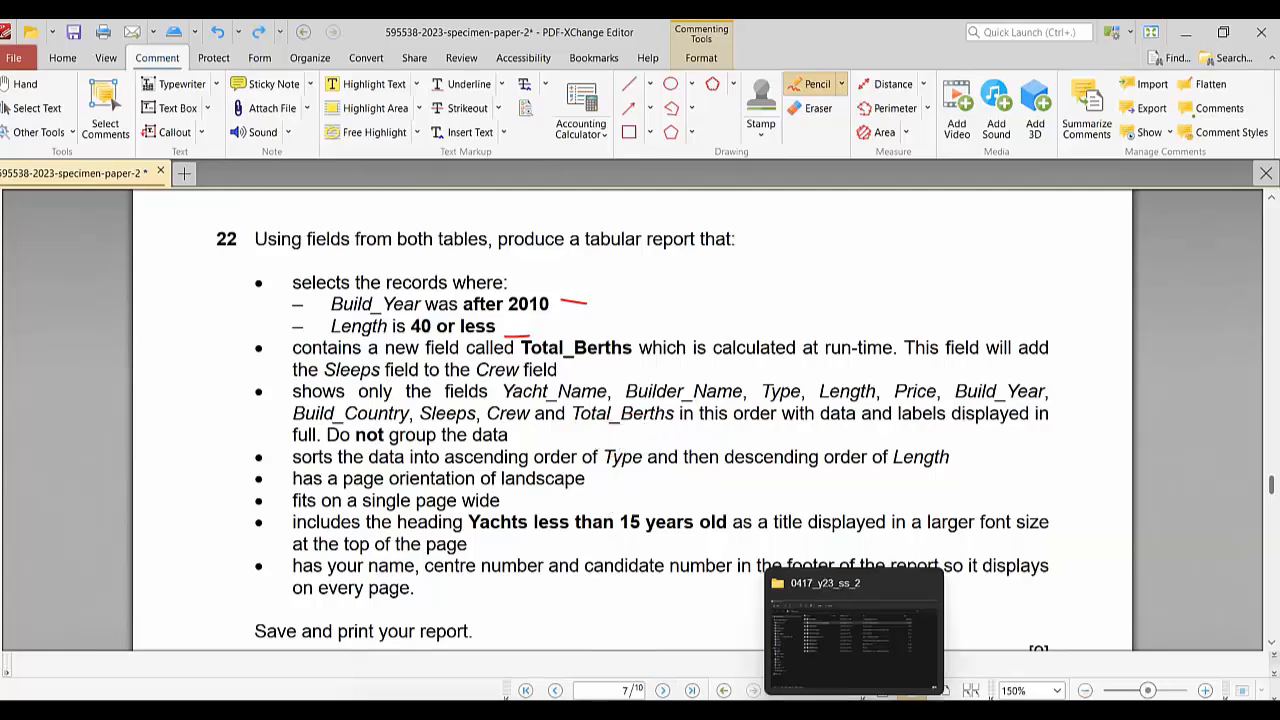
scroll(281, 242, down, 3)
scroll(380, 310, down, 2)
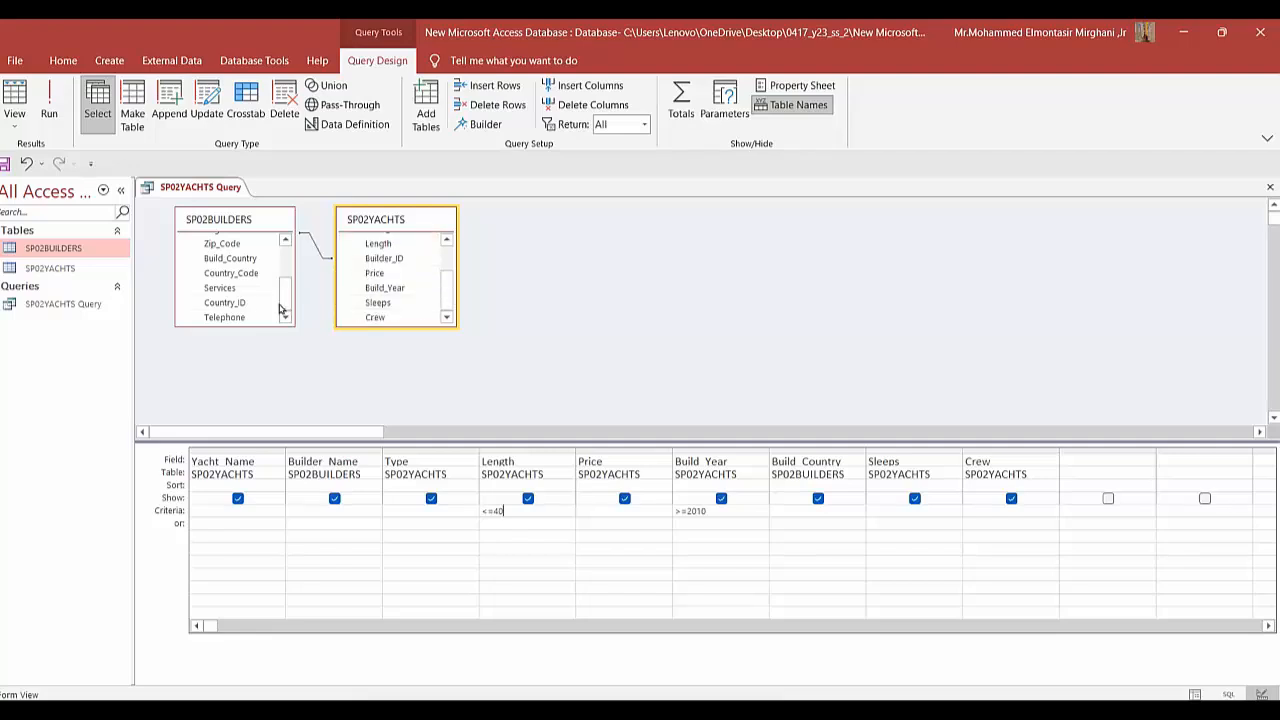
scroll(248, 302, up, 2)
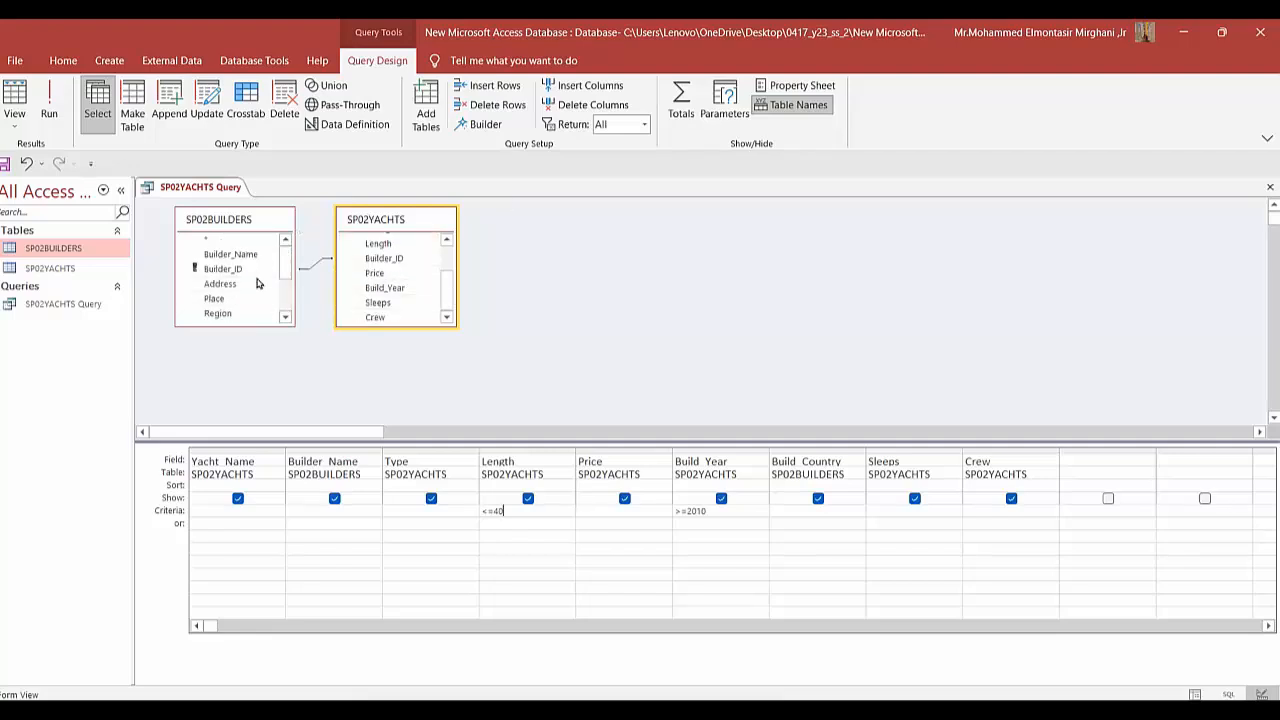
scroll(256, 284, down, 2)
scroll(260, 266, up, 2)
scroll(243, 302, down, 2)
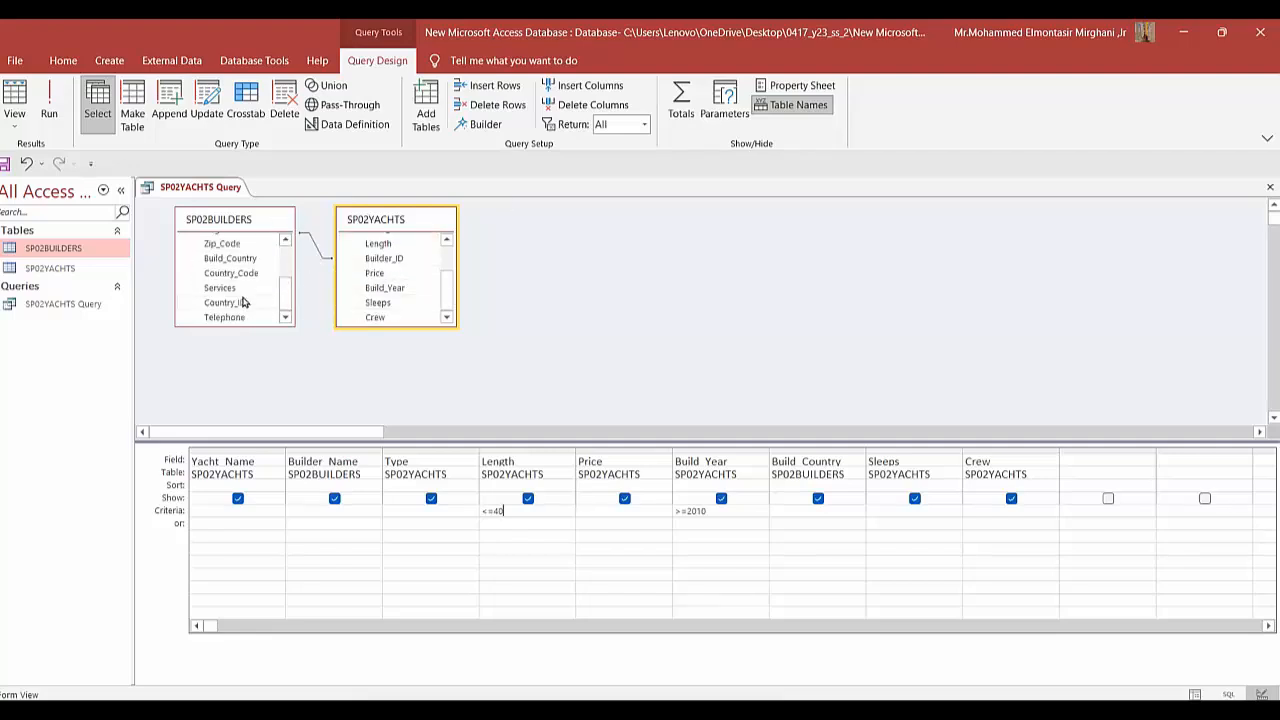
scroll(241, 299, up, 2)
scroll(240, 300, down, 2)
scroll(240, 301, up, 2)
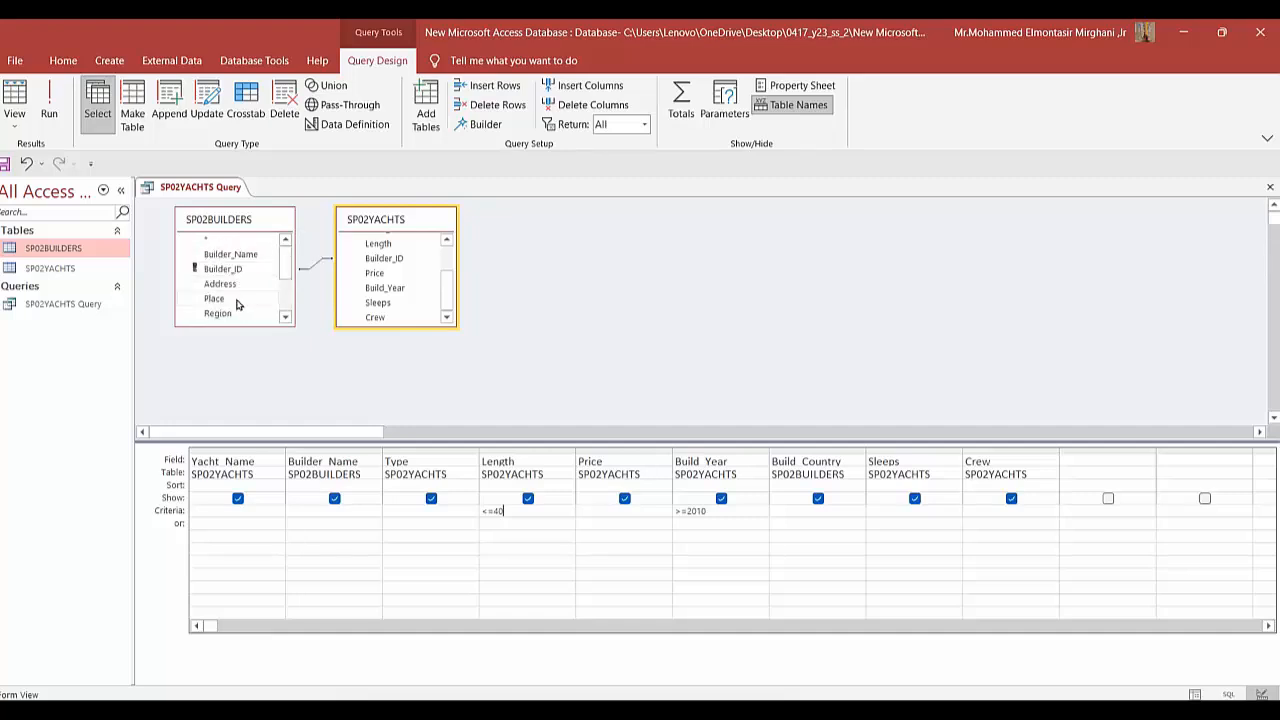
scroll(238, 304, down, 2)
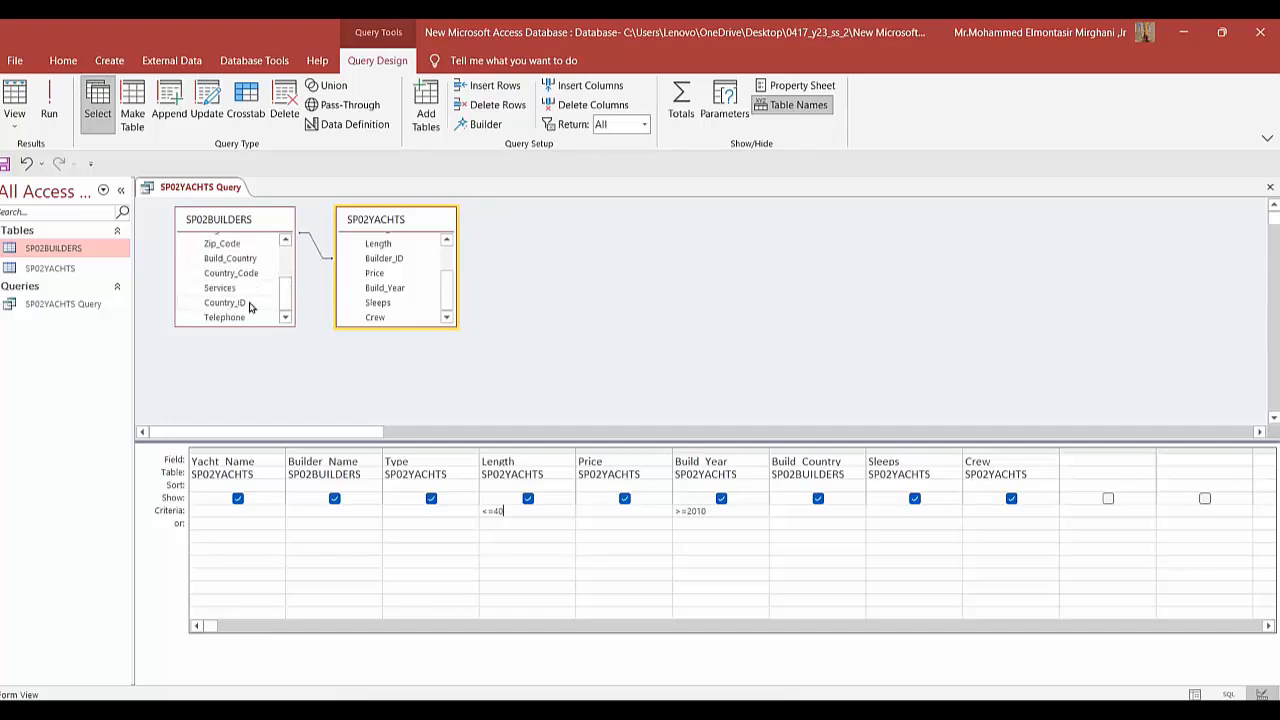
scroll(249, 312, up, 2)
scroll(400, 262, up, 2)
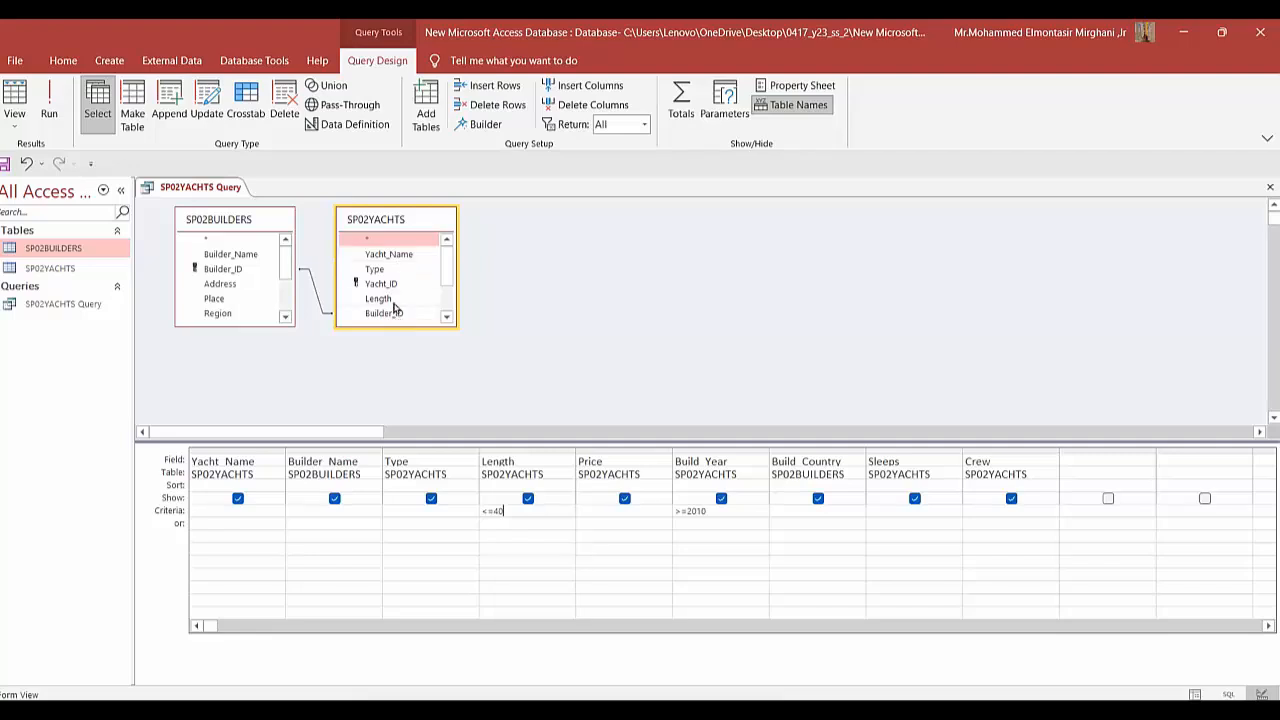
scroll(398, 300, down, 2)
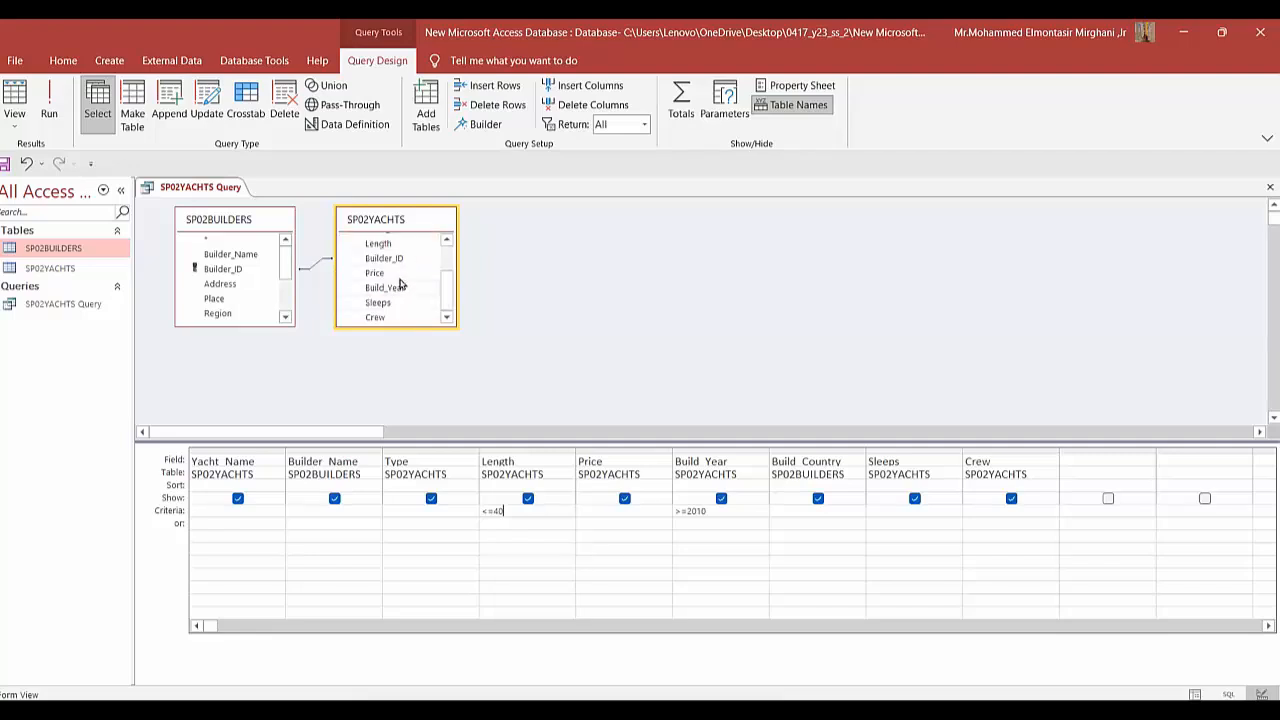
click(1078, 464)
Step: Switch to the exam paper, number the first four bullets of question 22 as 2, 3, 1, 4, and pencil a Q beside them
click(884, 712)
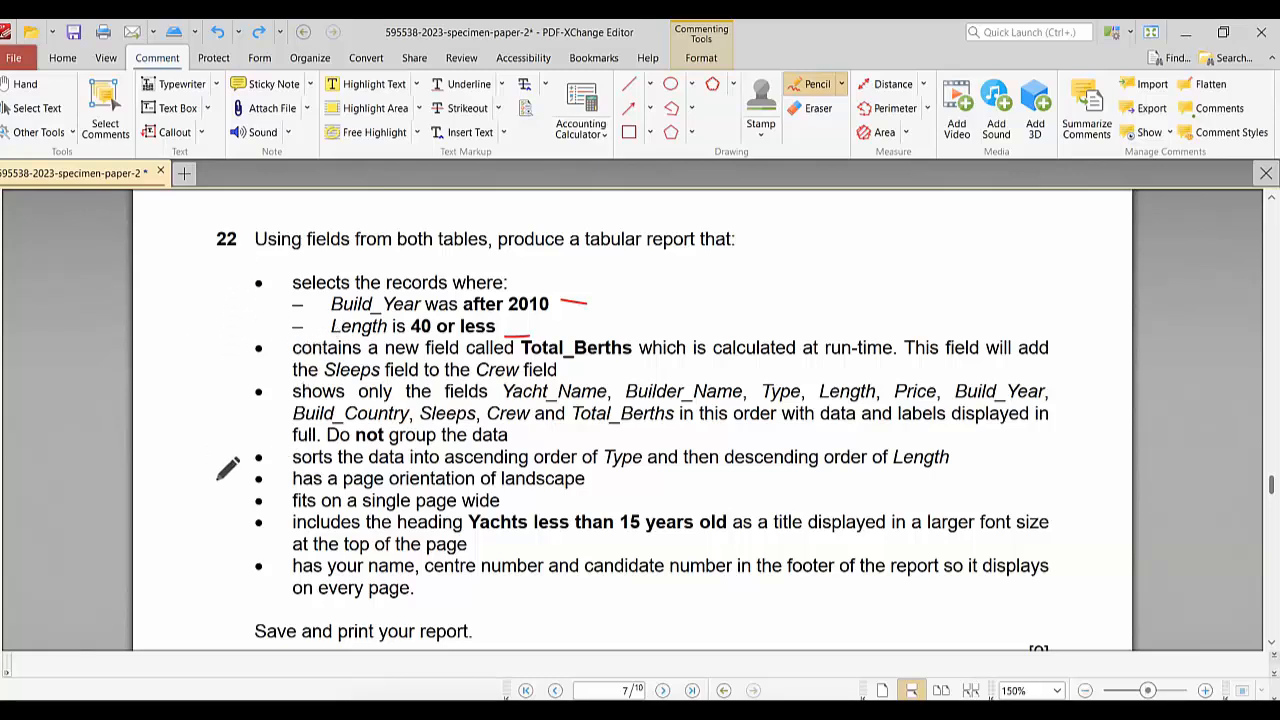
drag(236, 399, 241, 422)
mouse_move(226, 276)
mouse_down()
mouse_move(253, 316)
mouse_move(200, 370)
mouse_up()
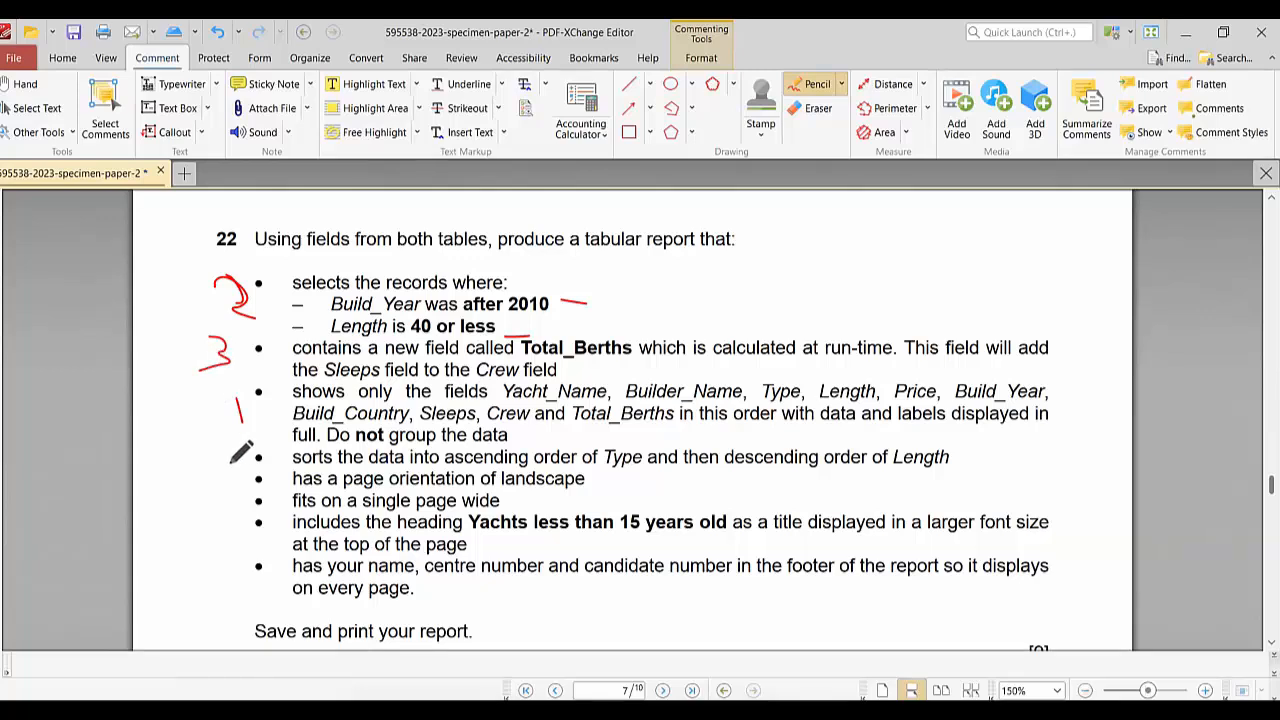
mouse_move(206, 448)
mouse_down()
mouse_move(231, 461)
mouse_move(228, 477)
mouse_up()
mouse_move(762, 261)
mouse_down()
mouse_move(792, 302)
mouse_move(818, 274)
mouse_move(858, 318)
mouse_up()
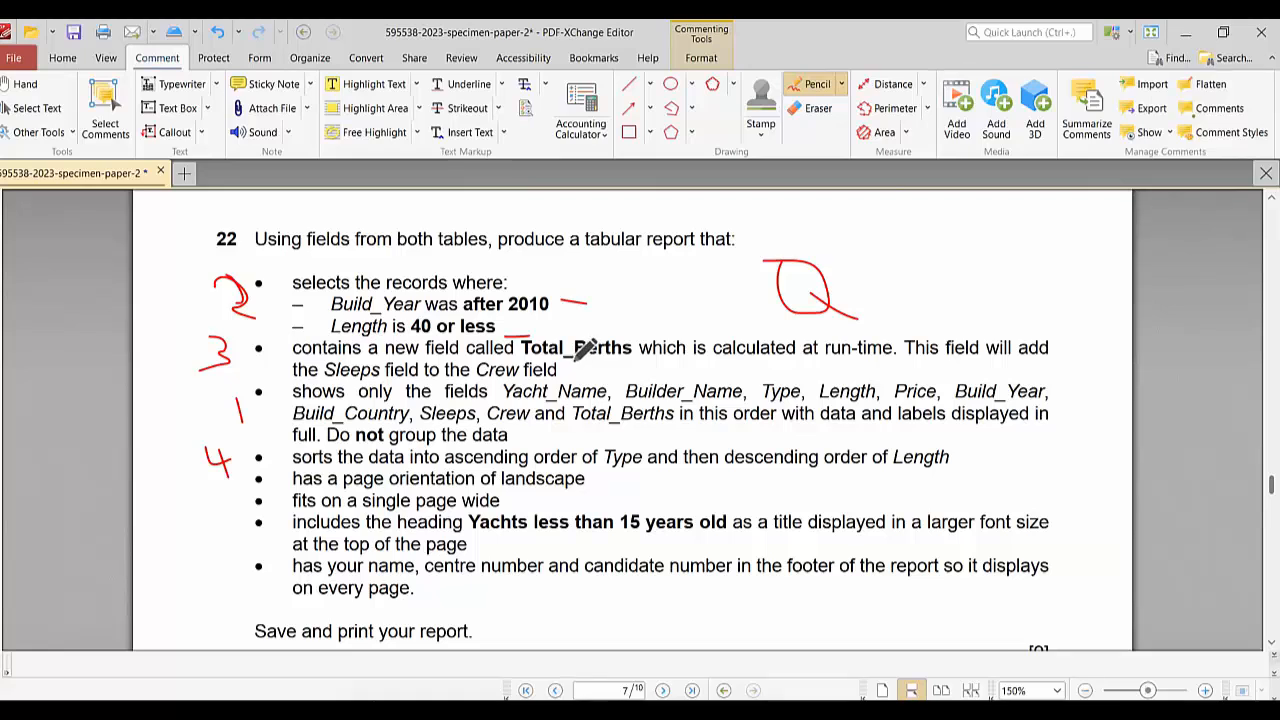
Step: Underline Total_Berths, Sleeps and Crew in the exam paper, and pencil the formula "= sleep + crew" with an arrow linking it to Total_Berths
drag(572, 366, 632, 367)
drag(333, 388, 365, 389)
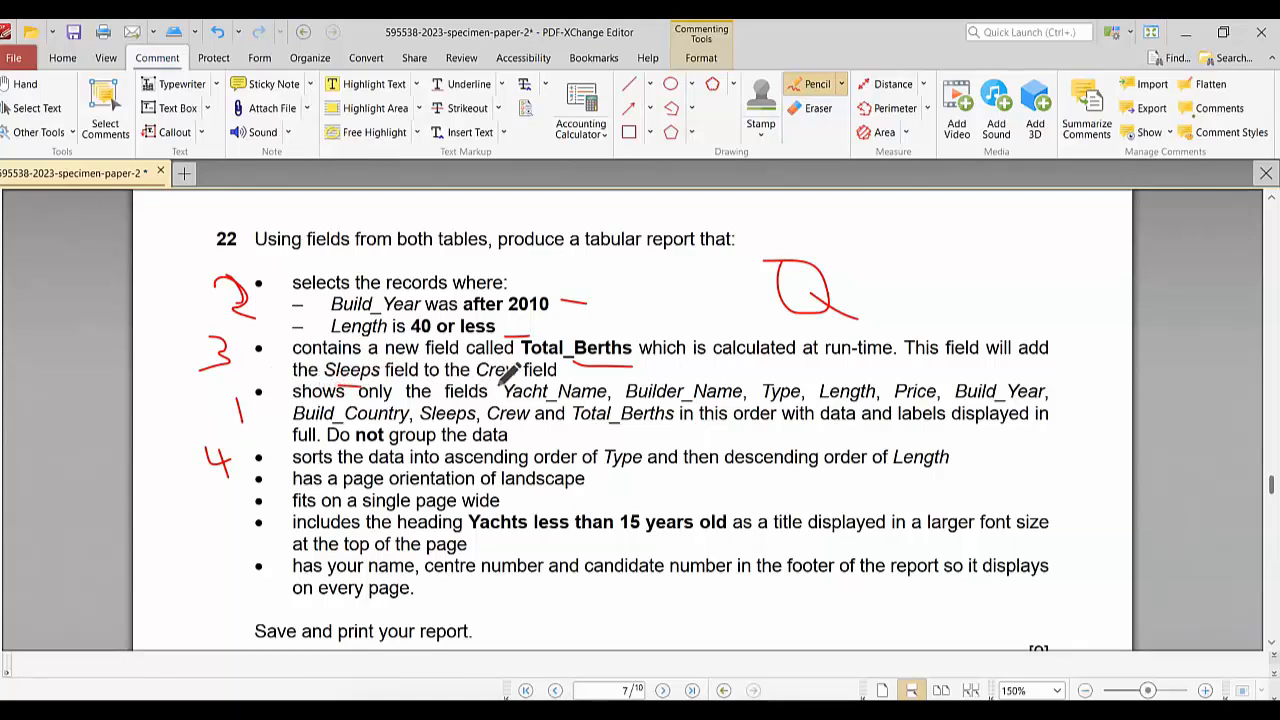
drag(500, 389, 526, 390)
mouse_move(831, 208)
mouse_down()
mouse_move(836, 239)
mouse_move(864, 209)
mouse_move(866, 237)
mouse_move(912, 234)
mouse_move(925, 255)
mouse_move(938, 230)
mouse_move(965, 255)
mouse_move(963, 231)
mouse_move(1002, 247)
mouse_move(1015, 223)
mouse_move(1031, 230)
mouse_move(1025, 241)
mouse_move(1030, 226)
mouse_move(1020, 232)
mouse_move(1060, 240)
mouse_move(1070, 222)
mouse_up()
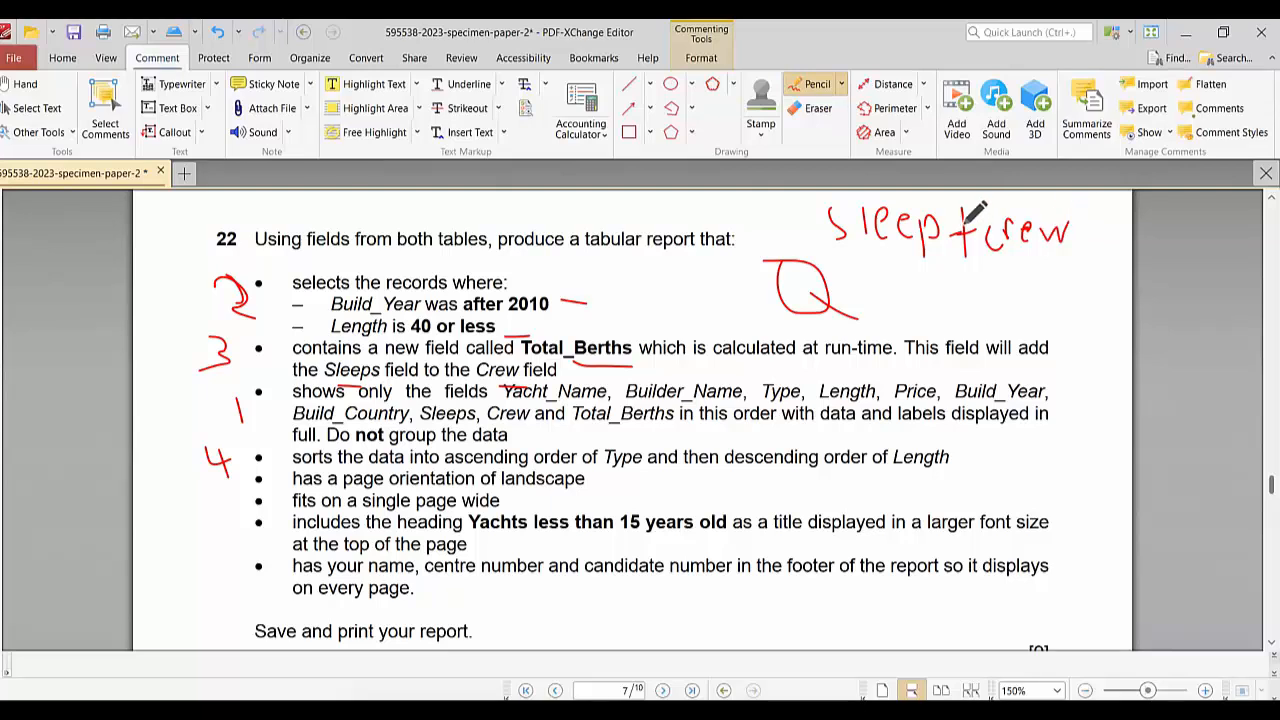
mouse_move(800, 232)
mouse_down()
mouse_move(668, 272)
mouse_move(620, 314)
mouse_move(644, 321)
mouse_up()
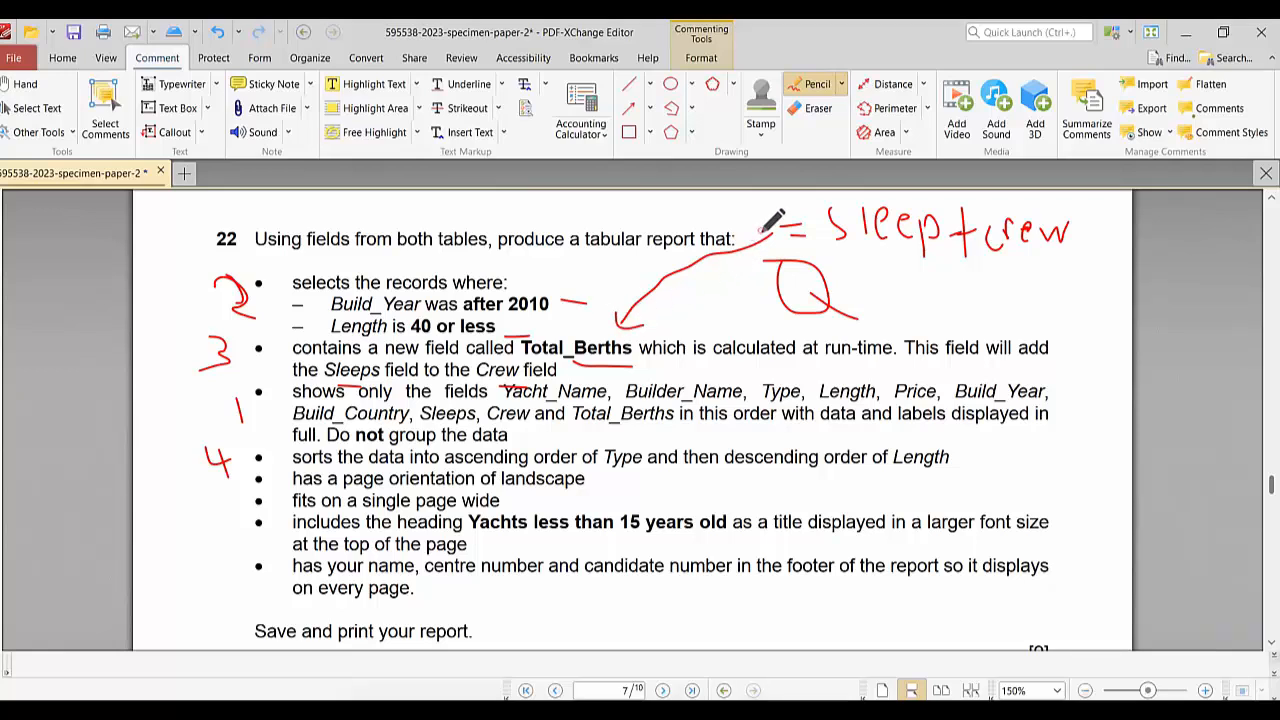
drag(766, 238, 780, 244)
drag(866, 270, 905, 270)
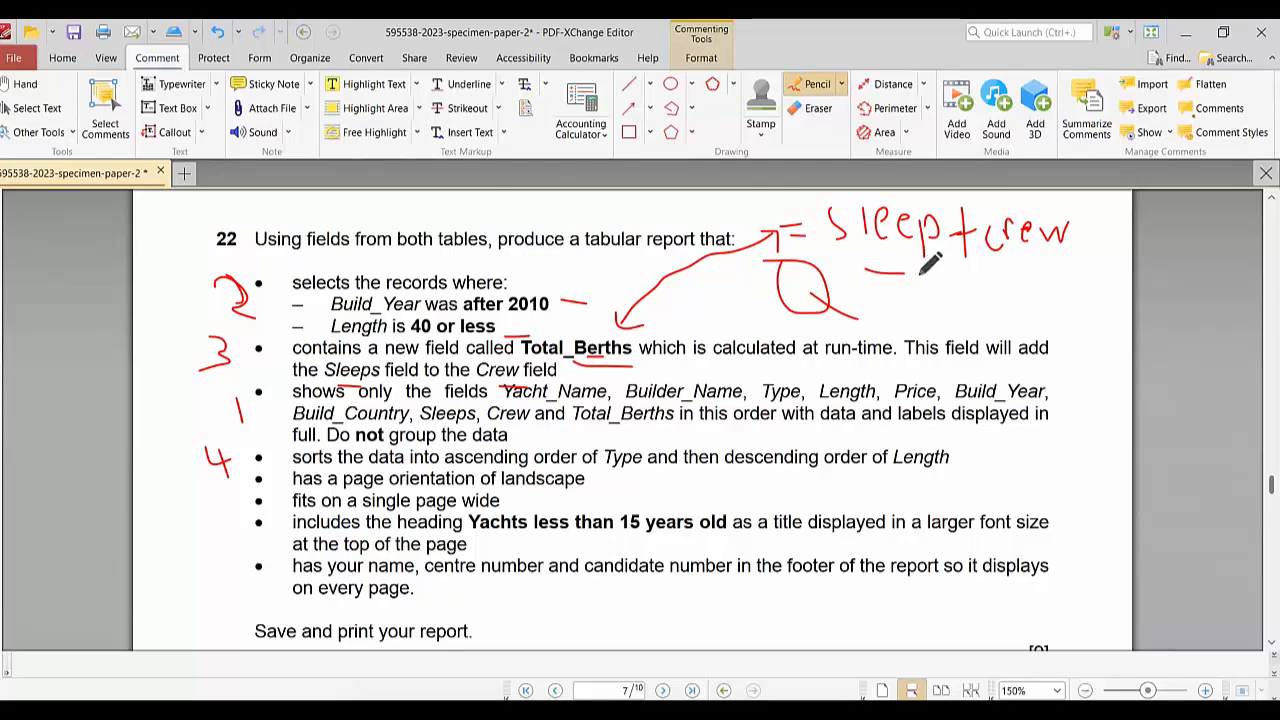
drag(1003, 276, 1042, 276)
Step: Return to Access, run the query, and examine the Sleeps and Crew columns and the second record's values in them
click(908, 708)
click(49, 100)
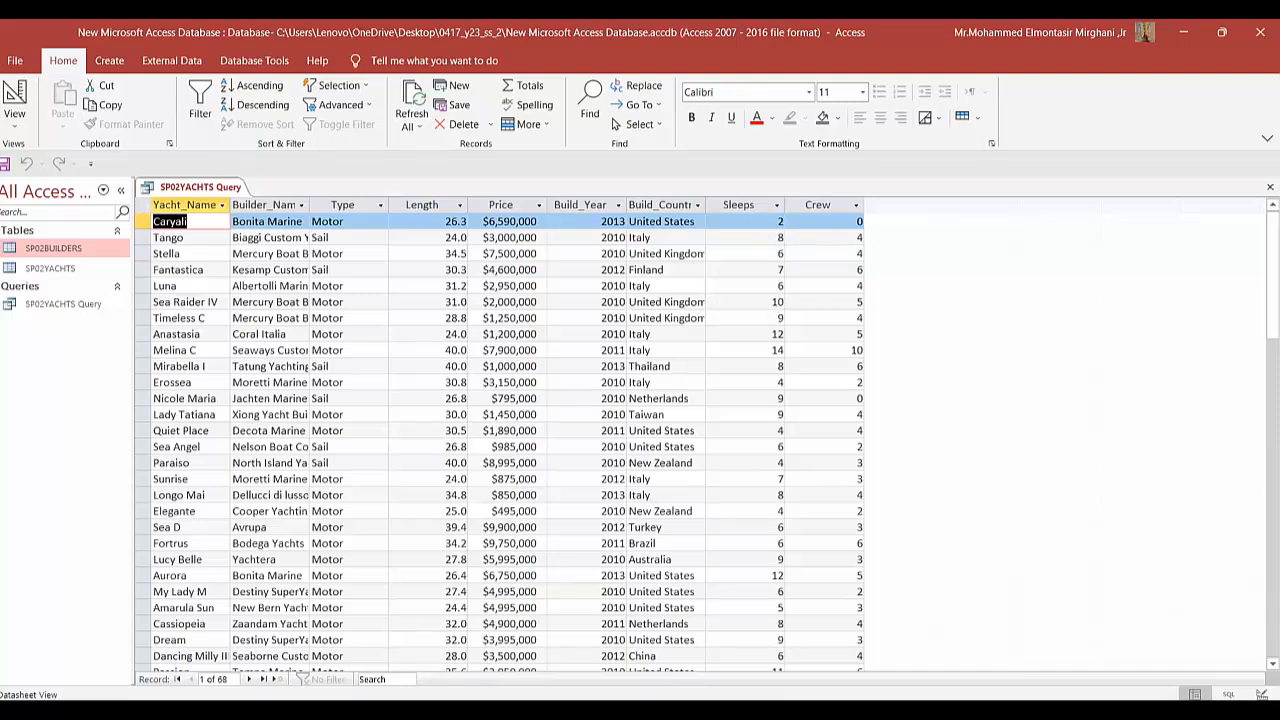
click(757, 206)
click(820, 206)
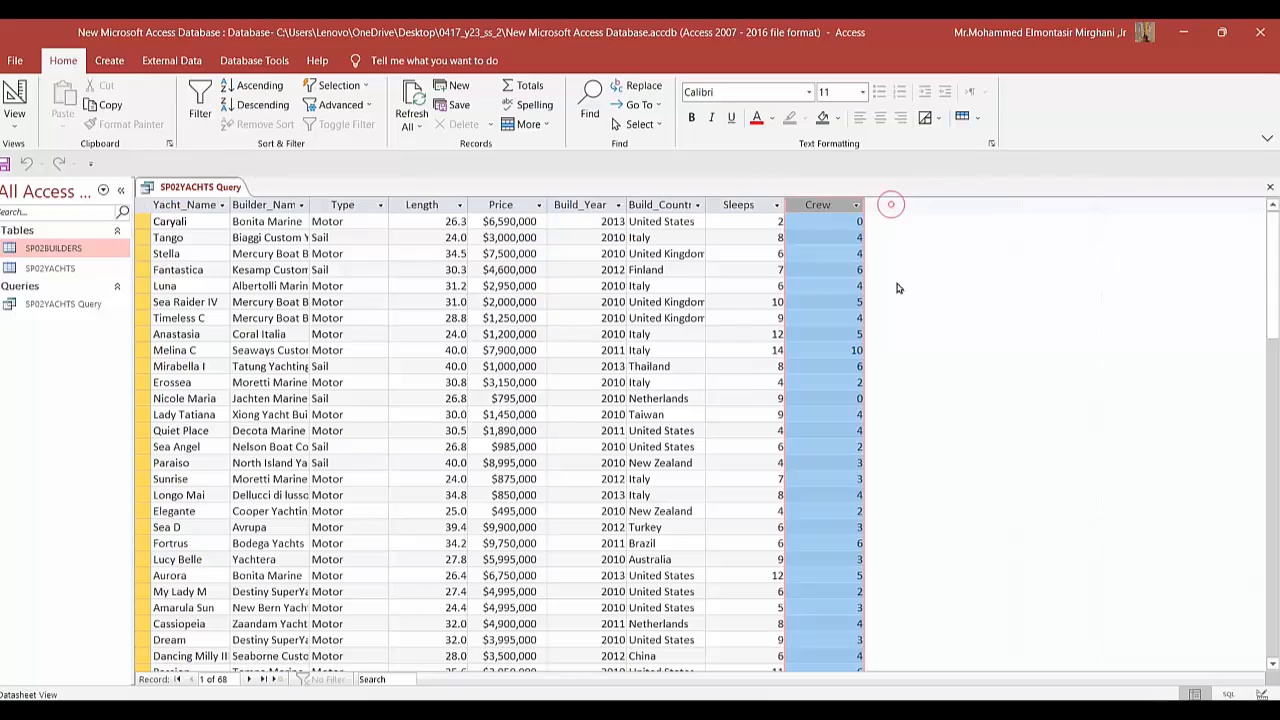
click(846, 253)
click(776, 233)
click(809, 233)
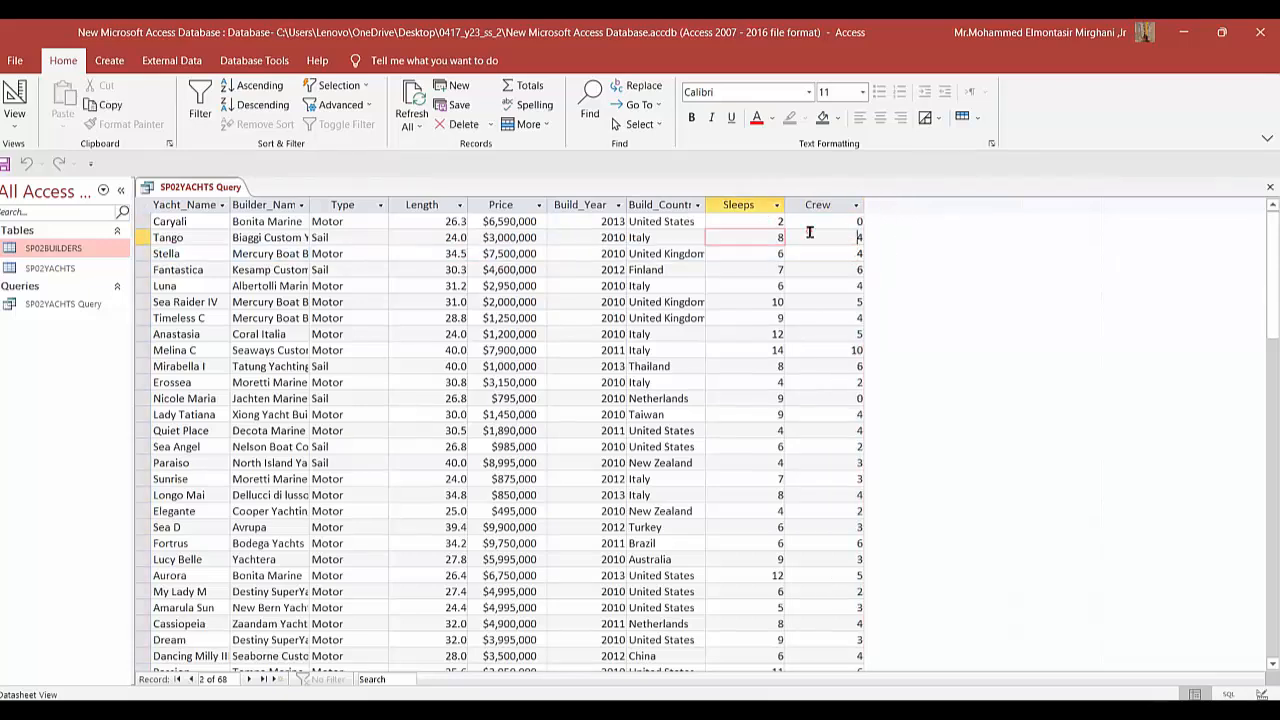
click(887, 233)
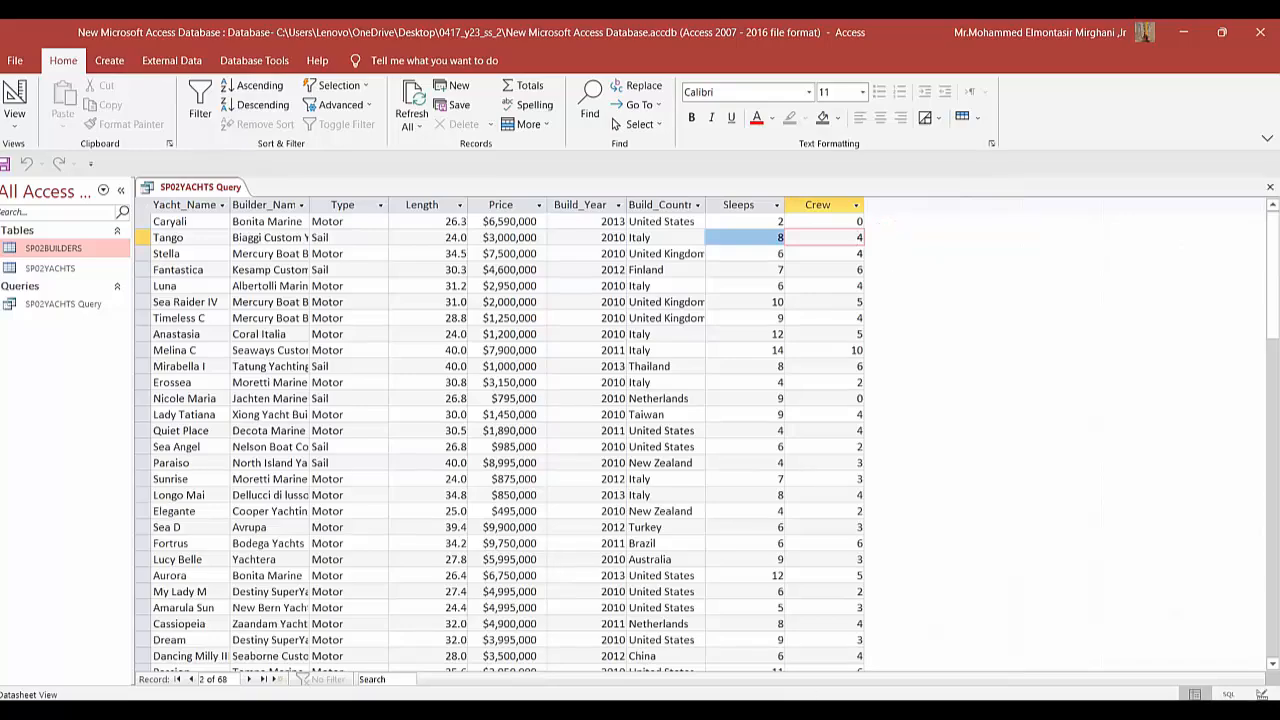
click(852, 600)
key(alt+Tab)
Step: Show the query in Design View and add the calculated field sleeps+crew in the first empty column
right_click(222, 188)
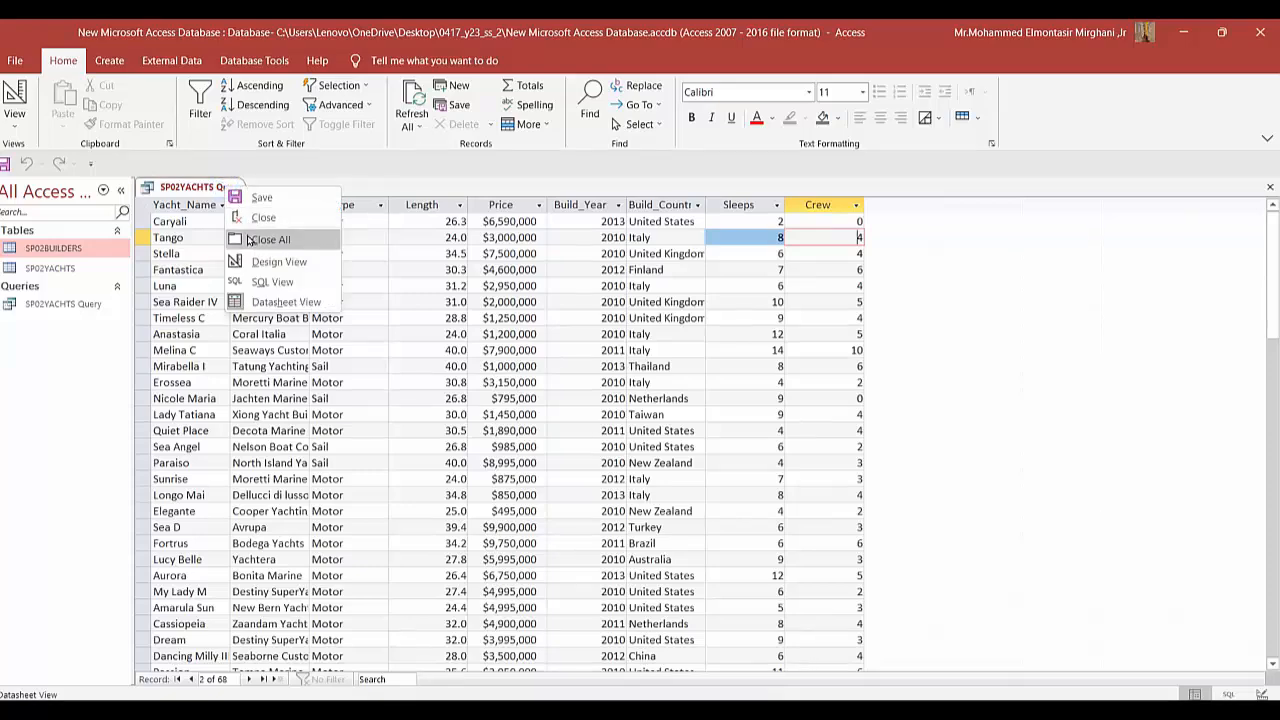
click(251, 270)
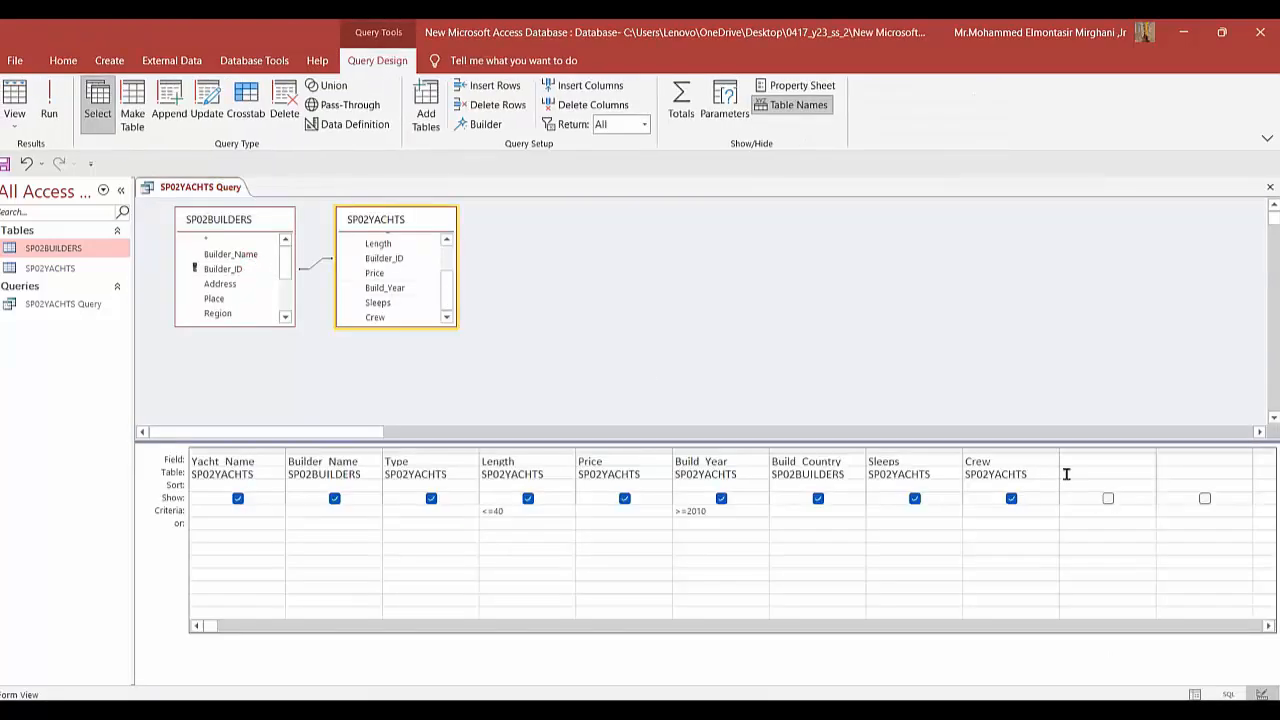
click(1077, 462)
text(sleeps+crew)
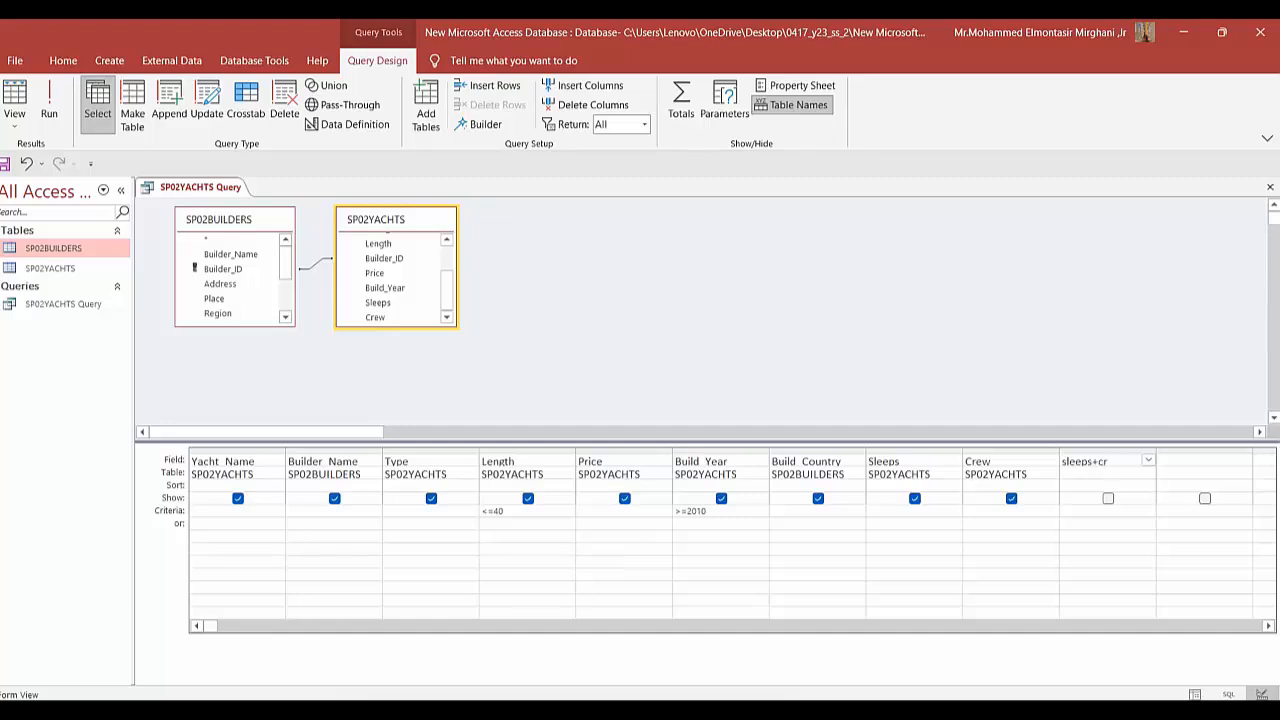
click(1088, 543)
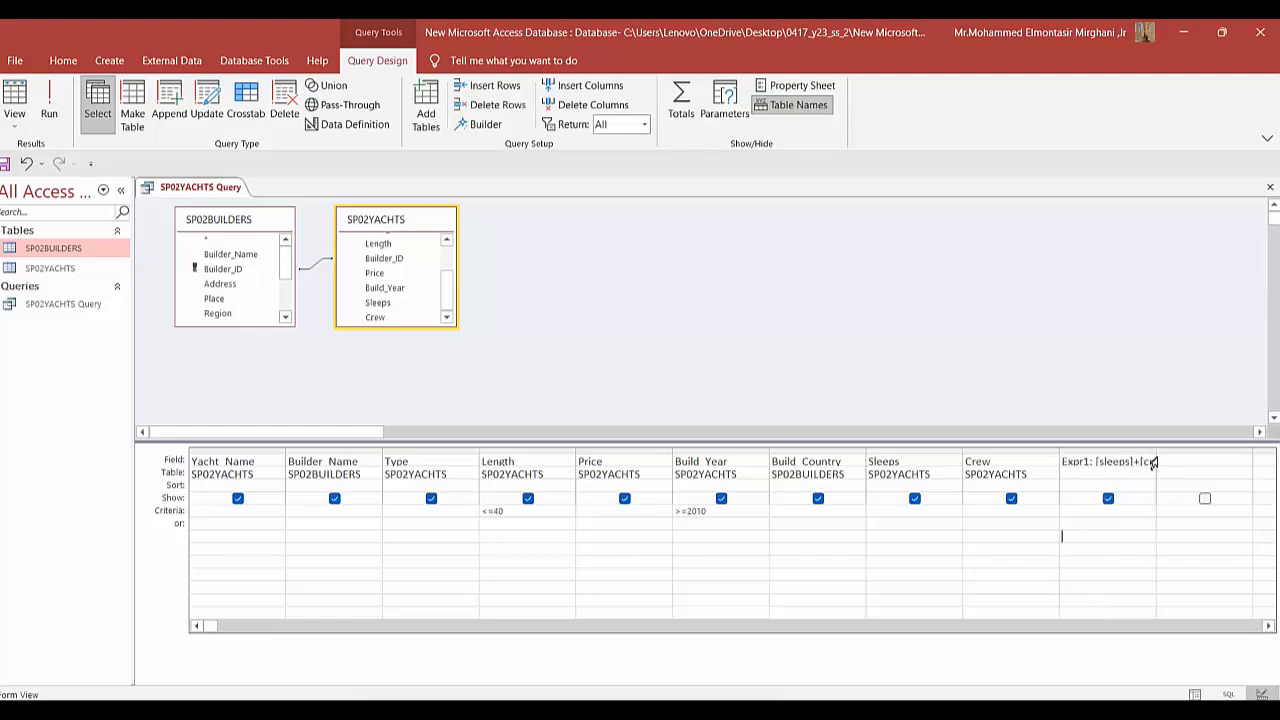
Step: Widen the calculated field's column and replace its Expr1 name with Total_birth
drag(1155, 452, 1085, 462)
click(1189, 460)
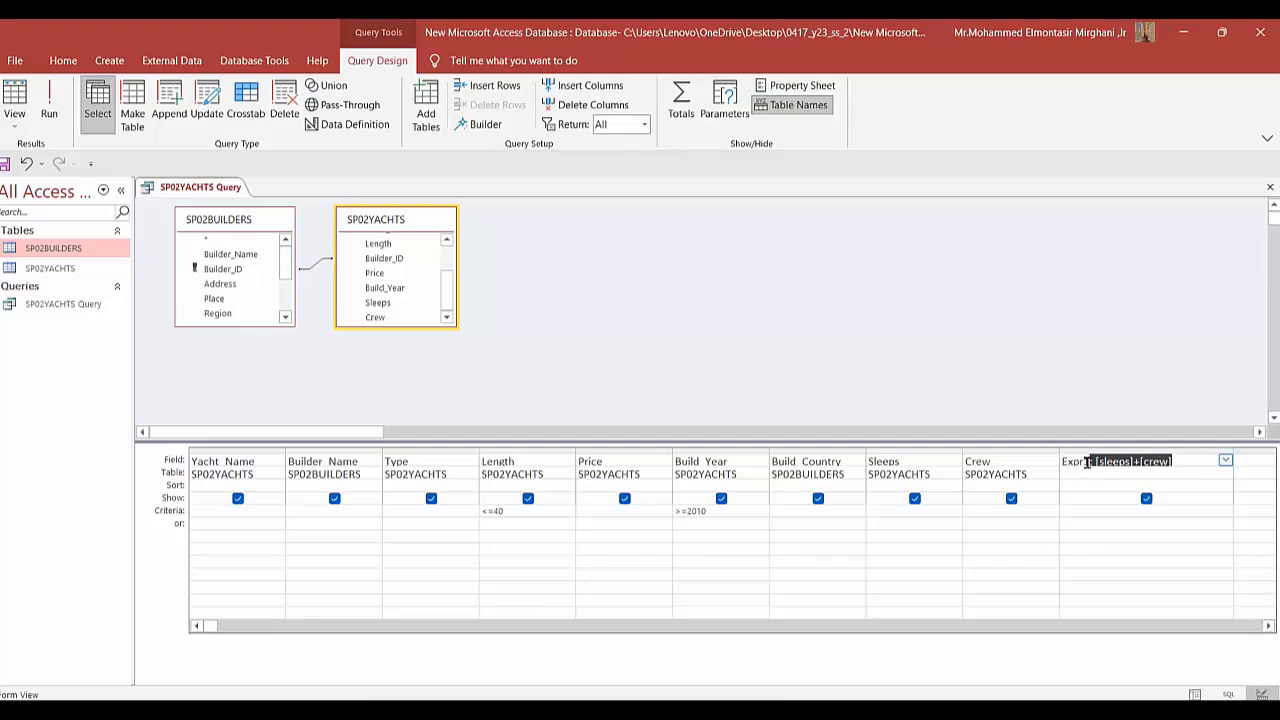
click(1121, 464)
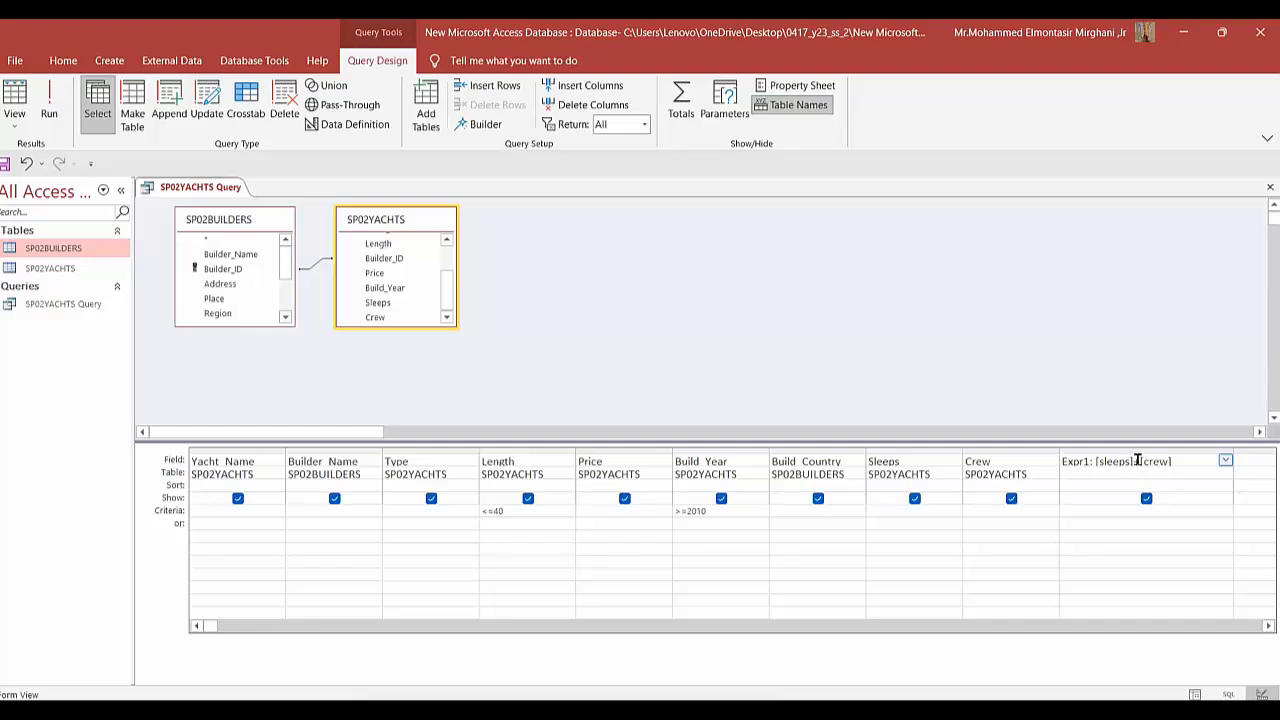
drag(1092, 463, 1066, 461)
click(1066, 469)
key(Caps_Lock)
text(T)
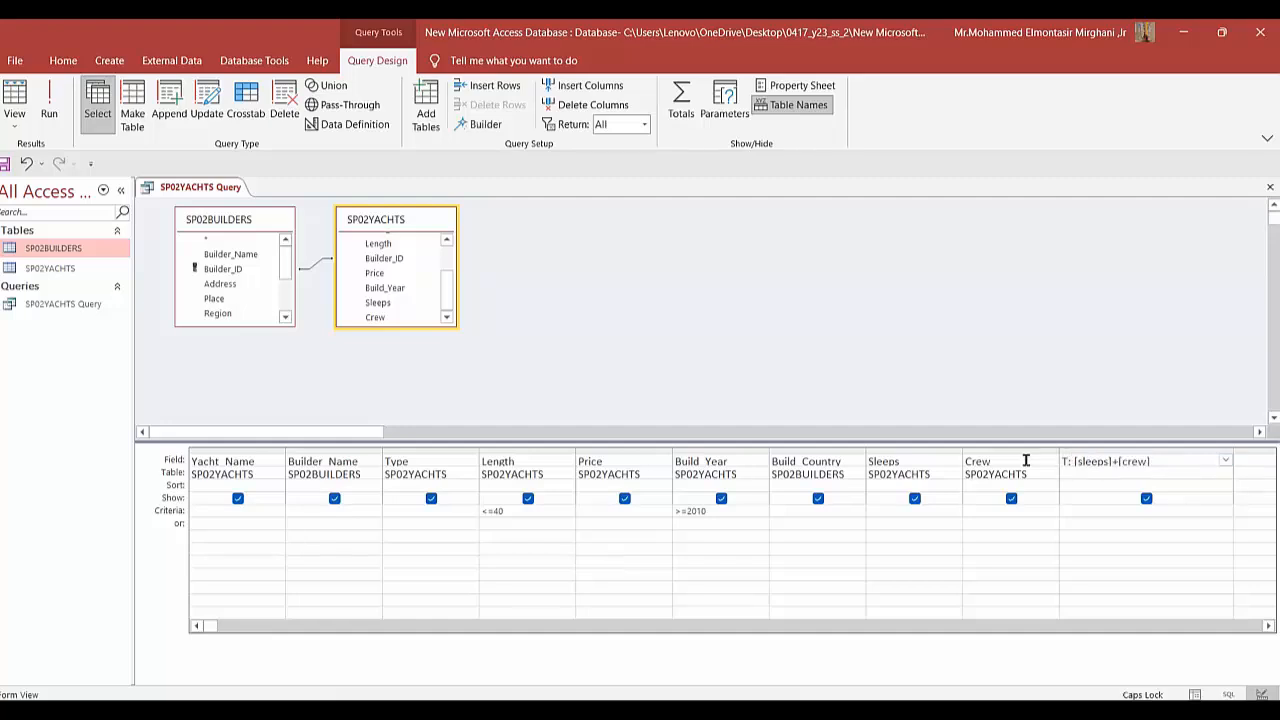
key(Caps_Lock)
text(ota)
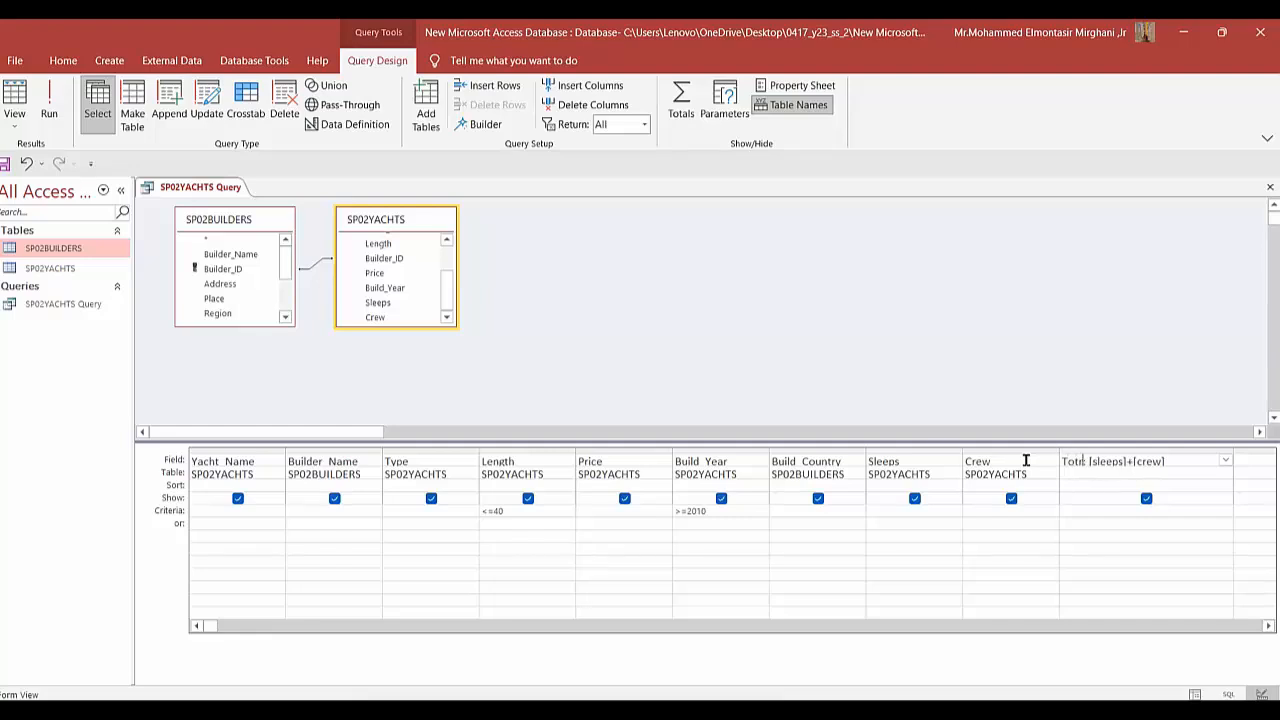
key(BackSpace)
text(tal b)
key(BackSpace)
key(BackSpace)
key(BackSpace)
key(BackSpace)
key(BackSpace)
key(BackSpace)
text(al birth)
Step: Check the required field name in the exam paper, correct the calculated field's name to Total_berths, and return to the paper
key(alt+Tab)
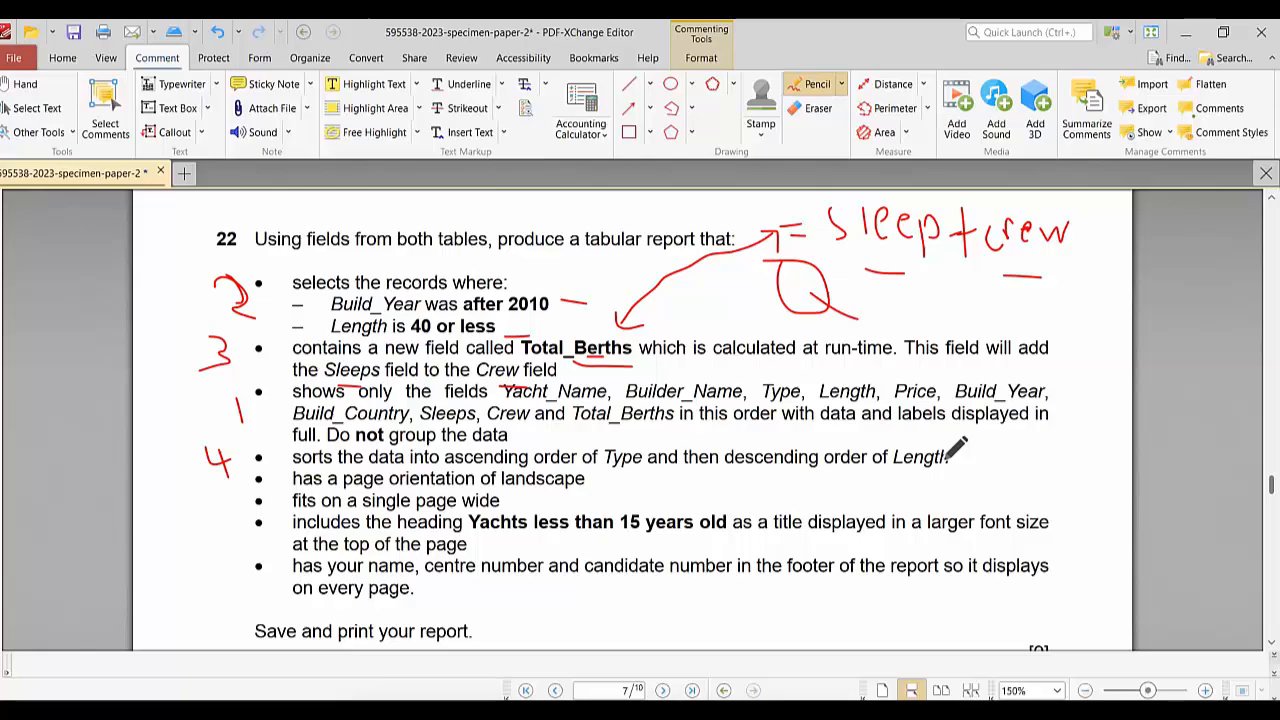
key(alt+Tab)
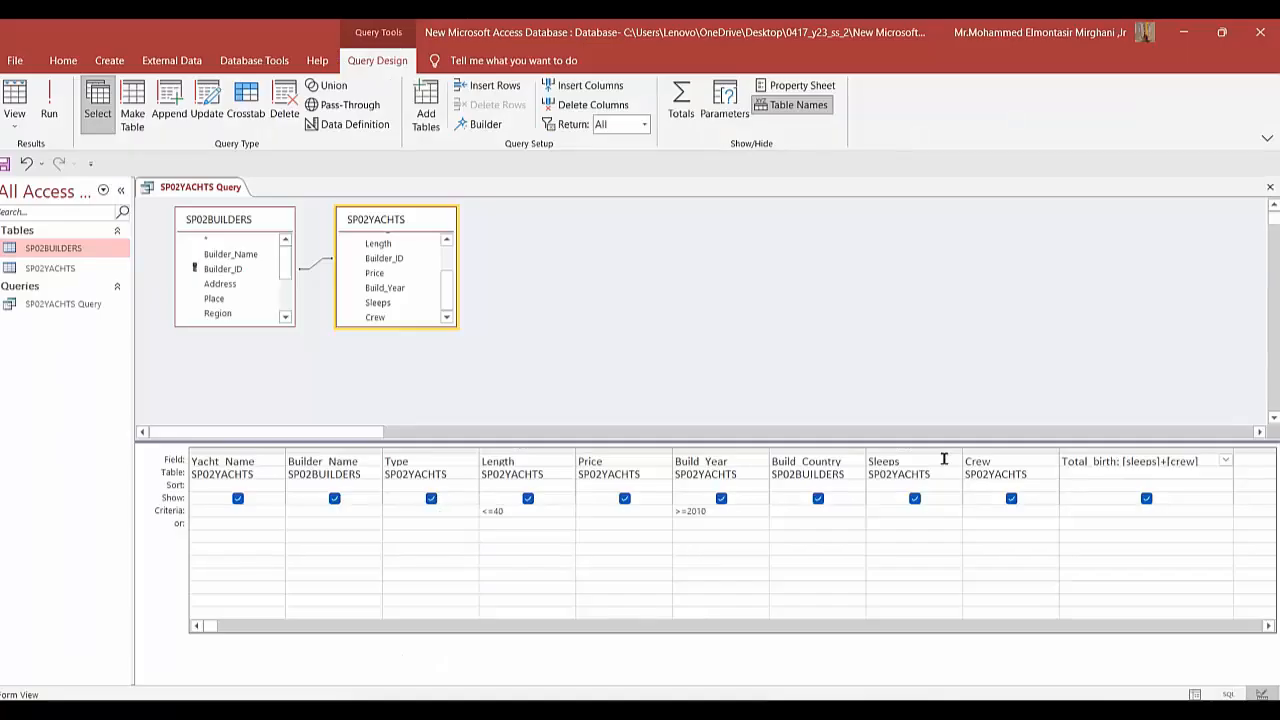
key(BackSpace)
key(BackSpace)
key(BackSpace)
key(BackSpace)
text(erths)
key(alt+Tab)
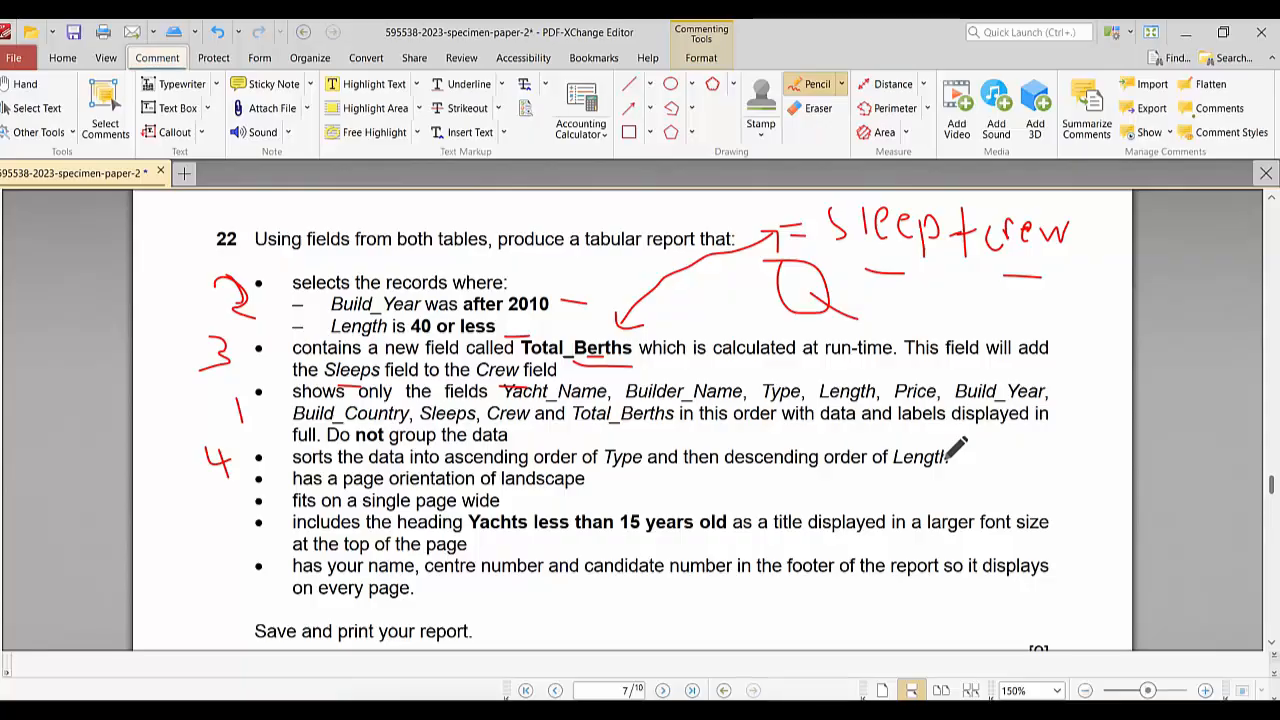
Step: Return to the Access query design and finish editing the calculated field's name as Total_bertchs
key(alt+Tab)
key(alt+Tab)
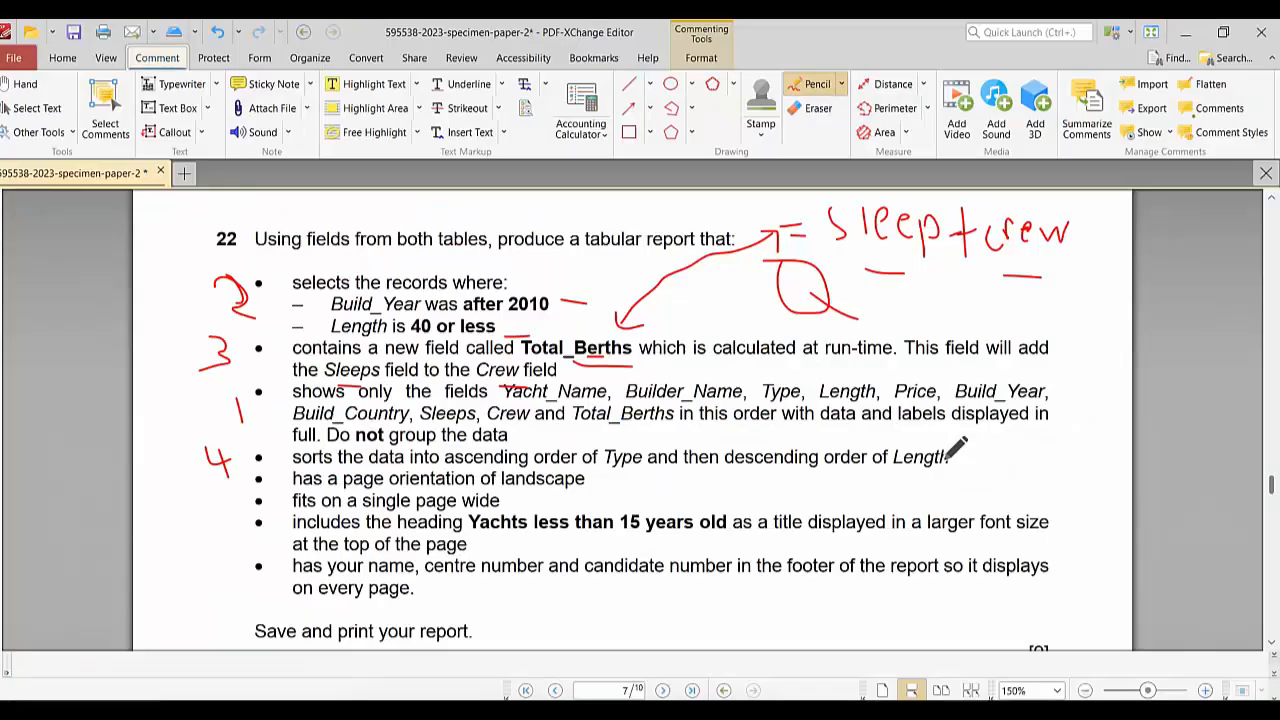
key(alt+Tab)
key(BackSpace)
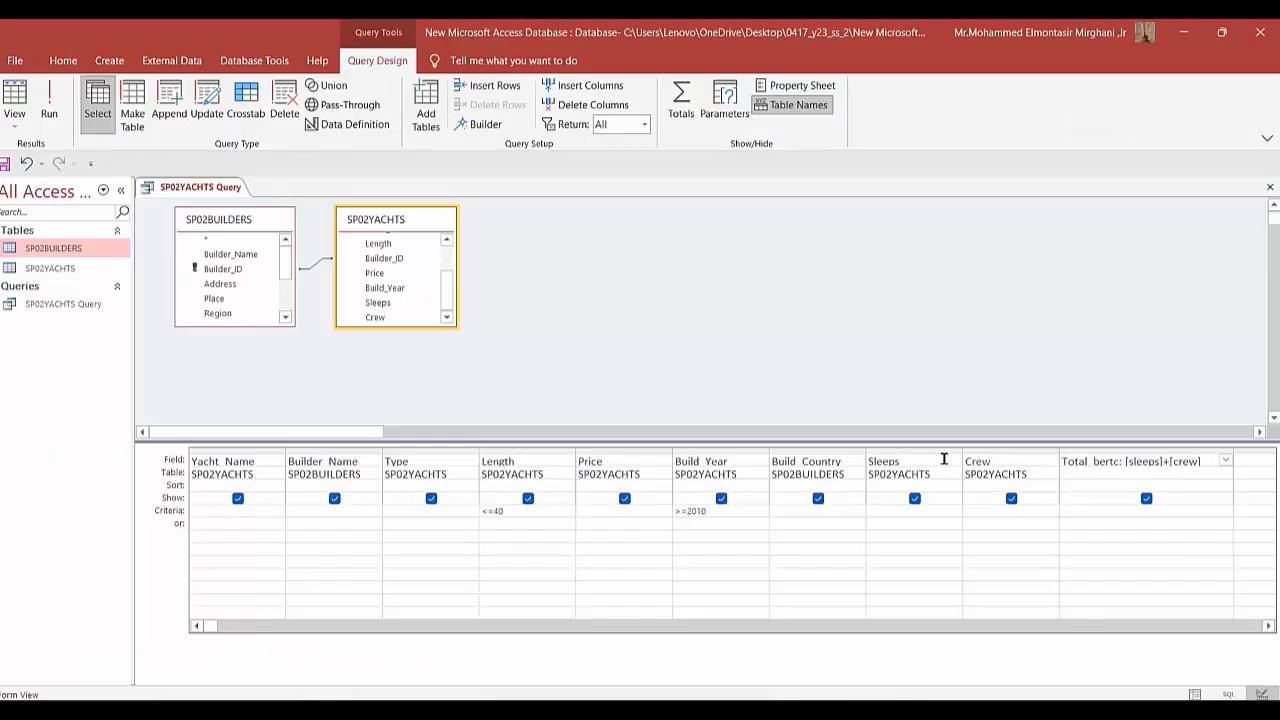
text(hs)
click(1110, 510)
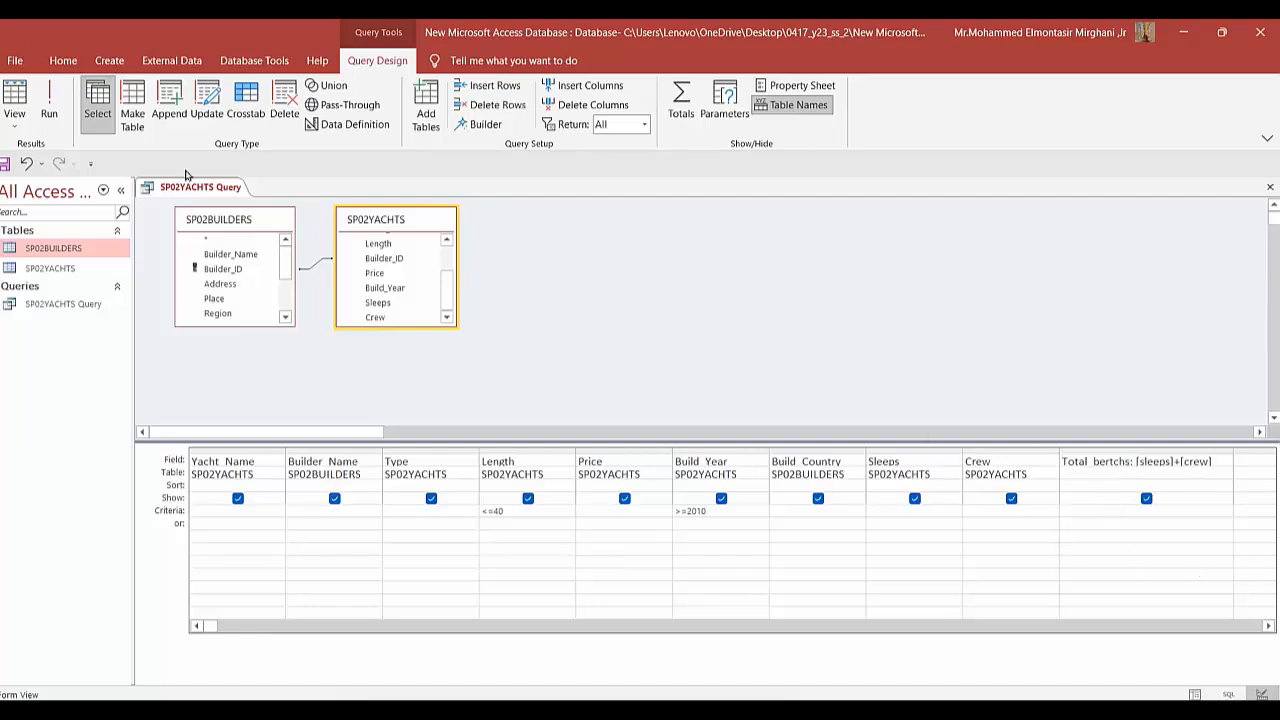
Step: Run the query and examine the calculated column, comparing the first record's Sleeps and Crew values with its total
click(49, 100)
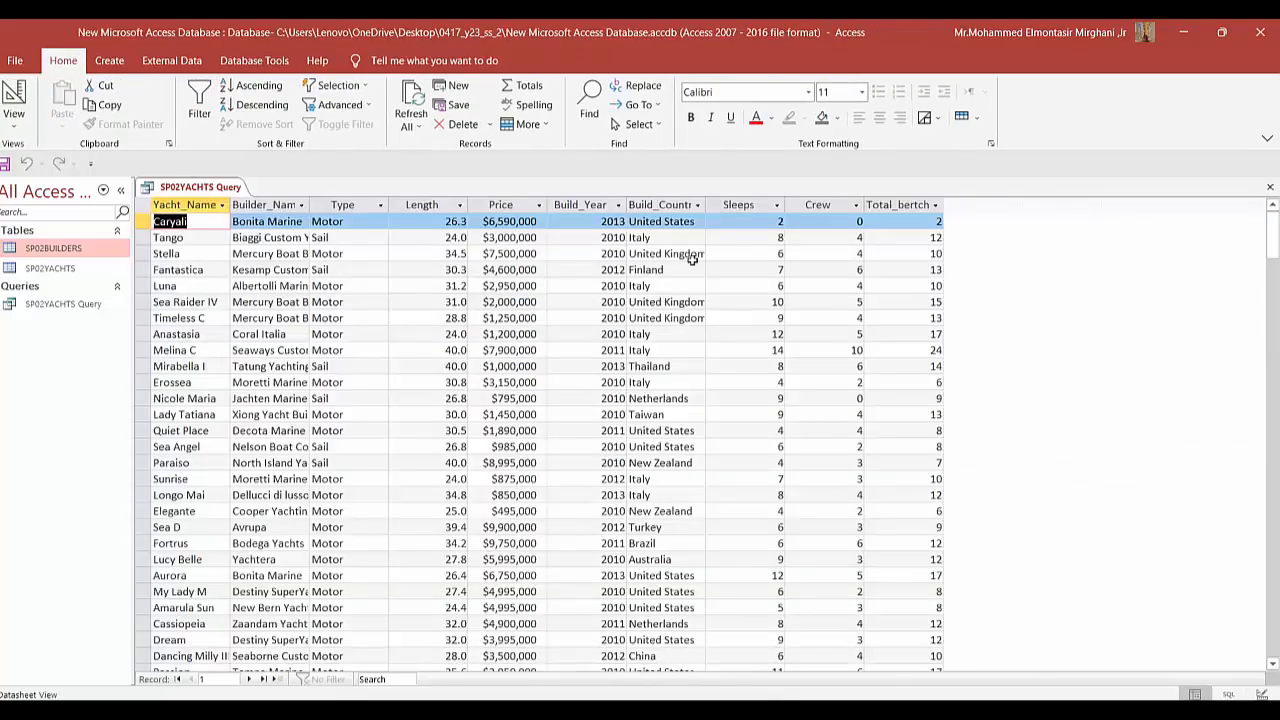
click(912, 207)
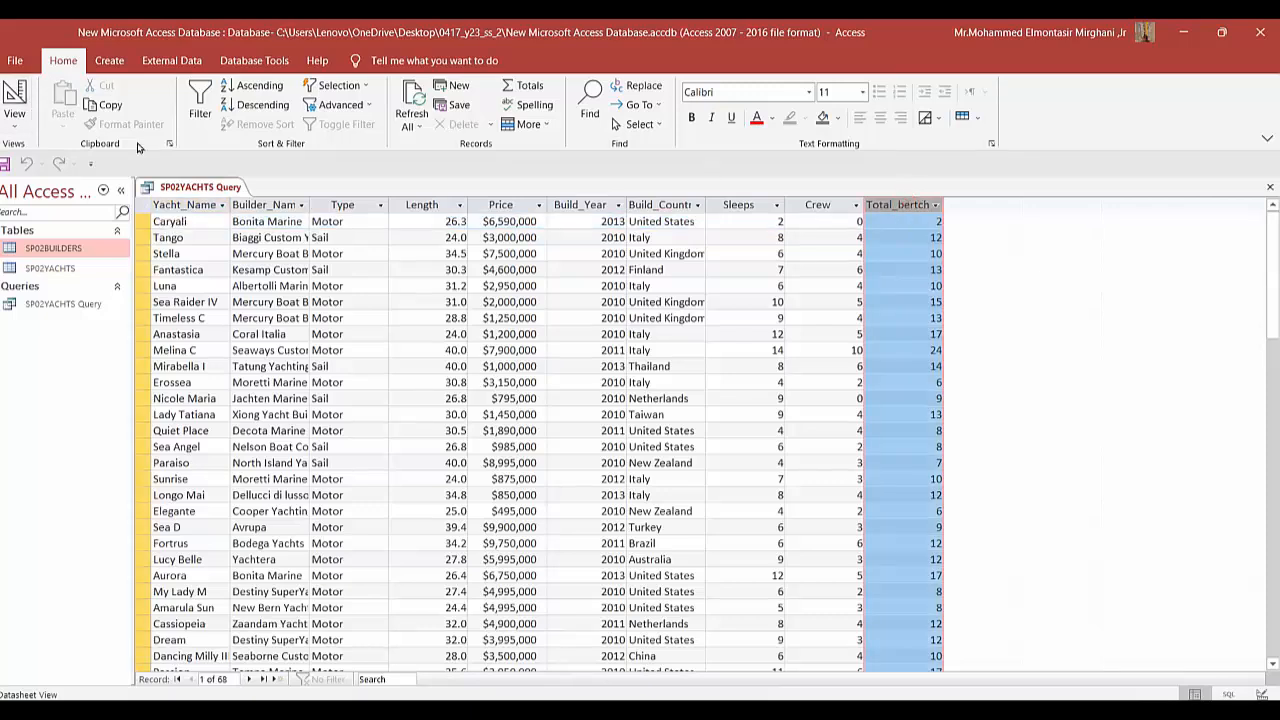
click(814, 224)
click(772, 224)
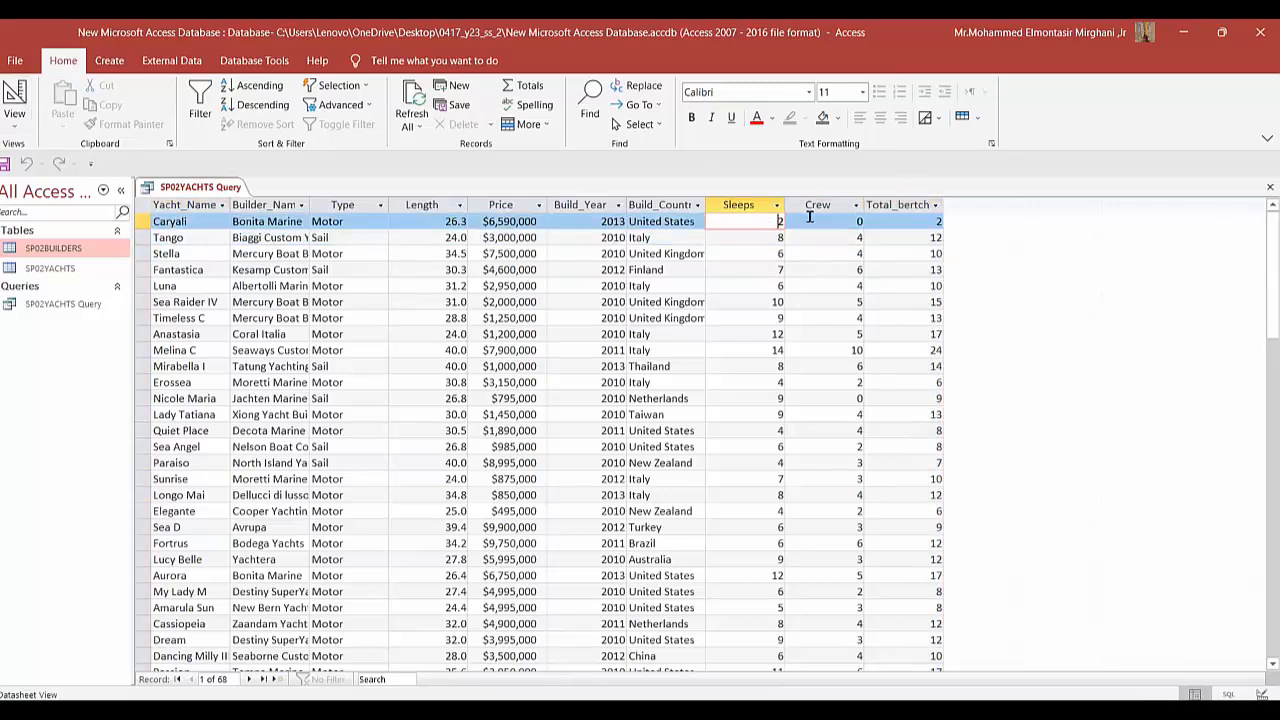
click(890, 224)
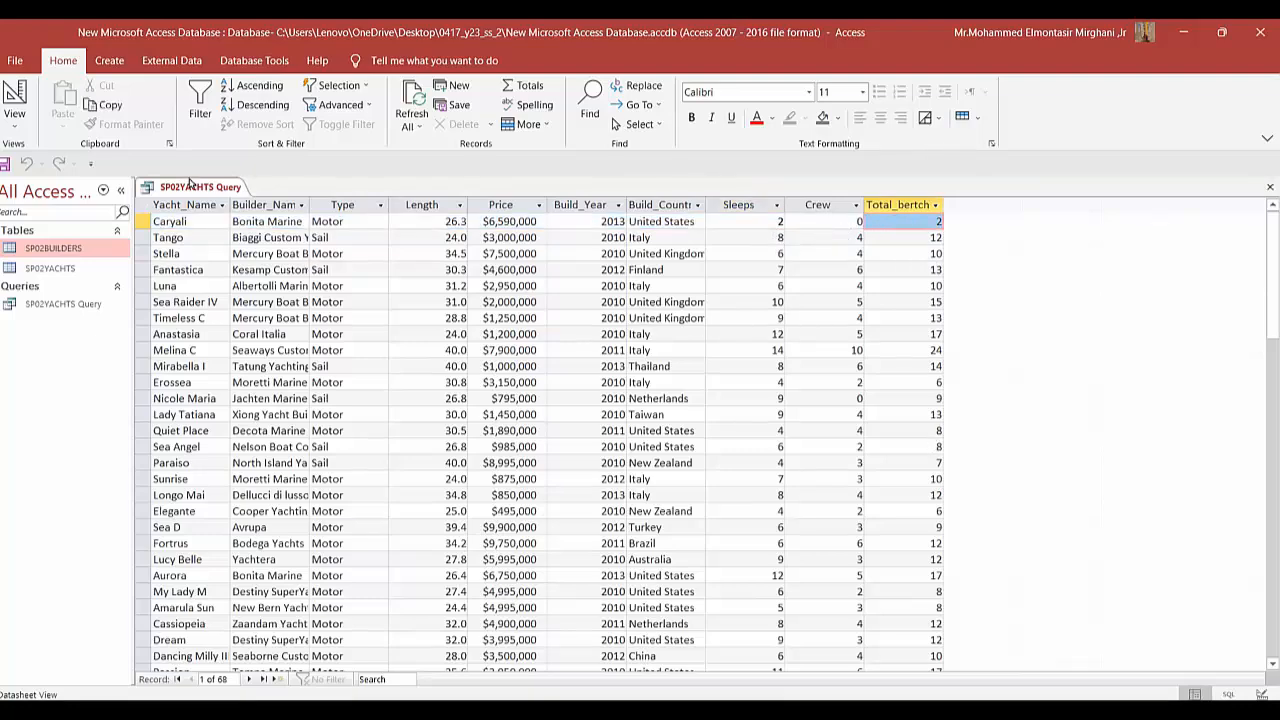
Step: Show the query in Design View and turn off Show for the calculated sleeps+crew field
right_click(191, 187)
click(218, 255)
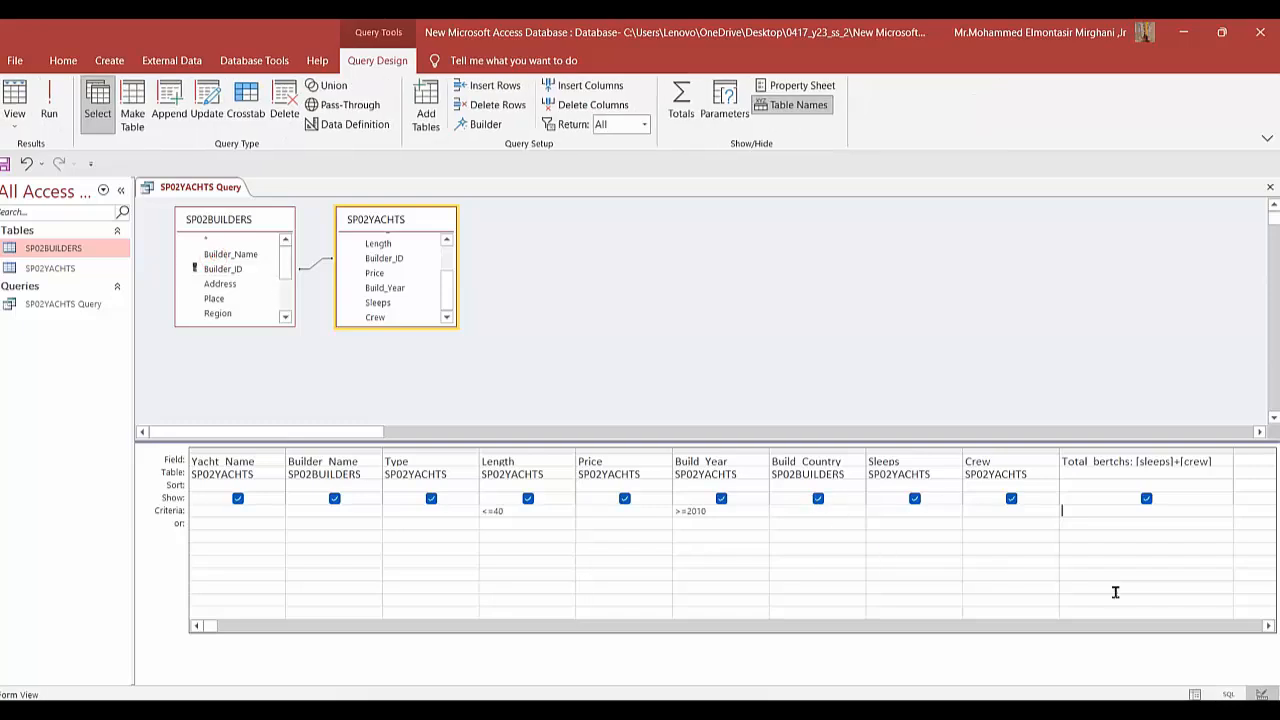
click(1207, 532)
click(1207, 464)
click(1192, 498)
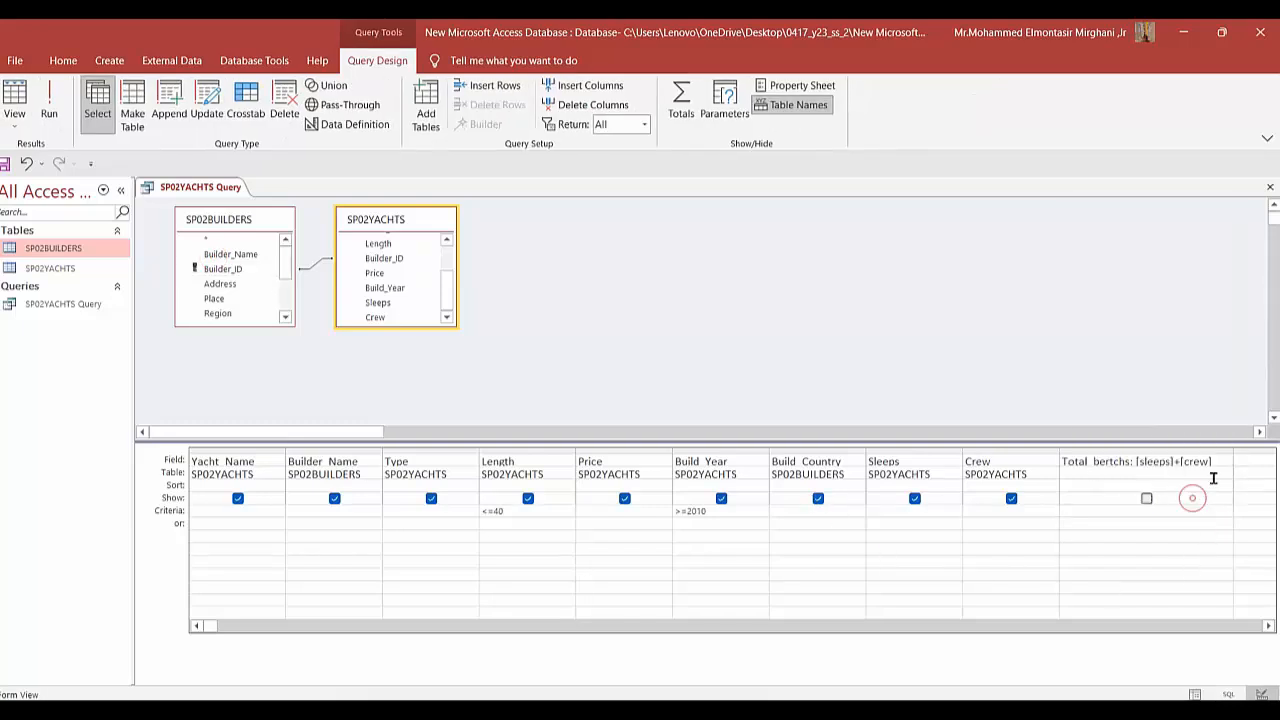
drag(1212, 464, 1044, 458)
click(1171, 519)
click(1139, 511)
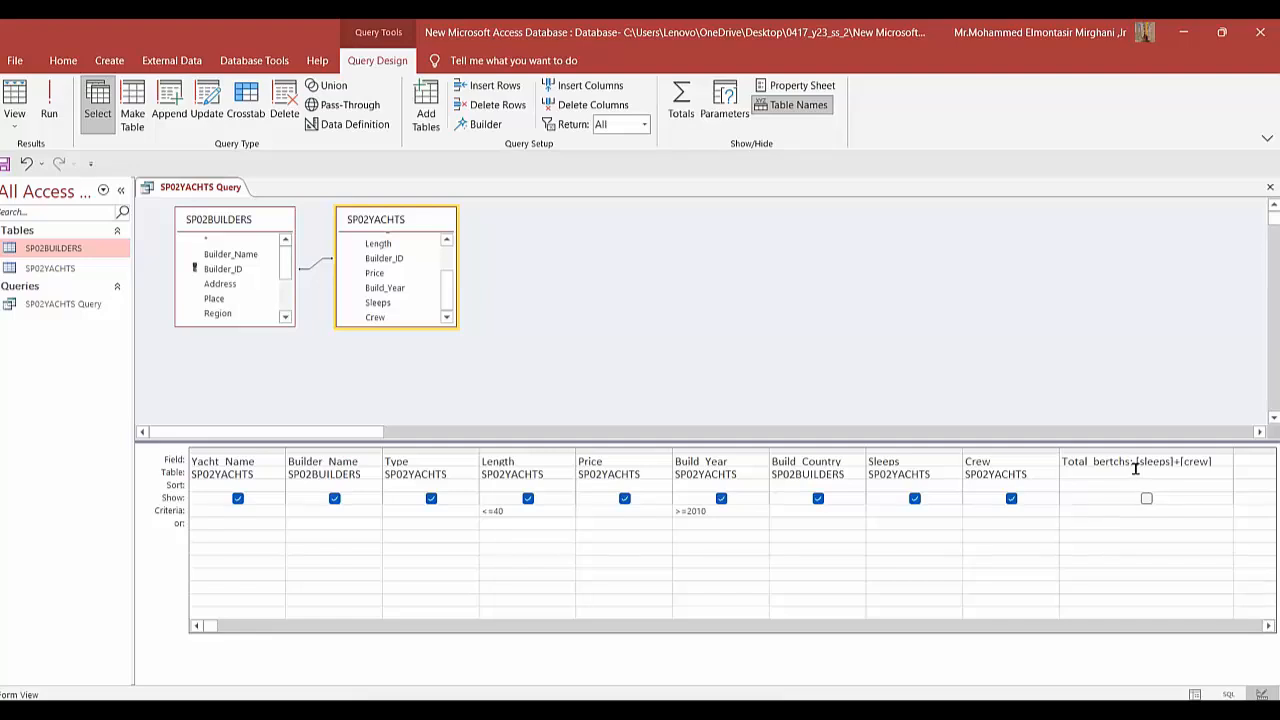
click(1134, 470)
click(1129, 464)
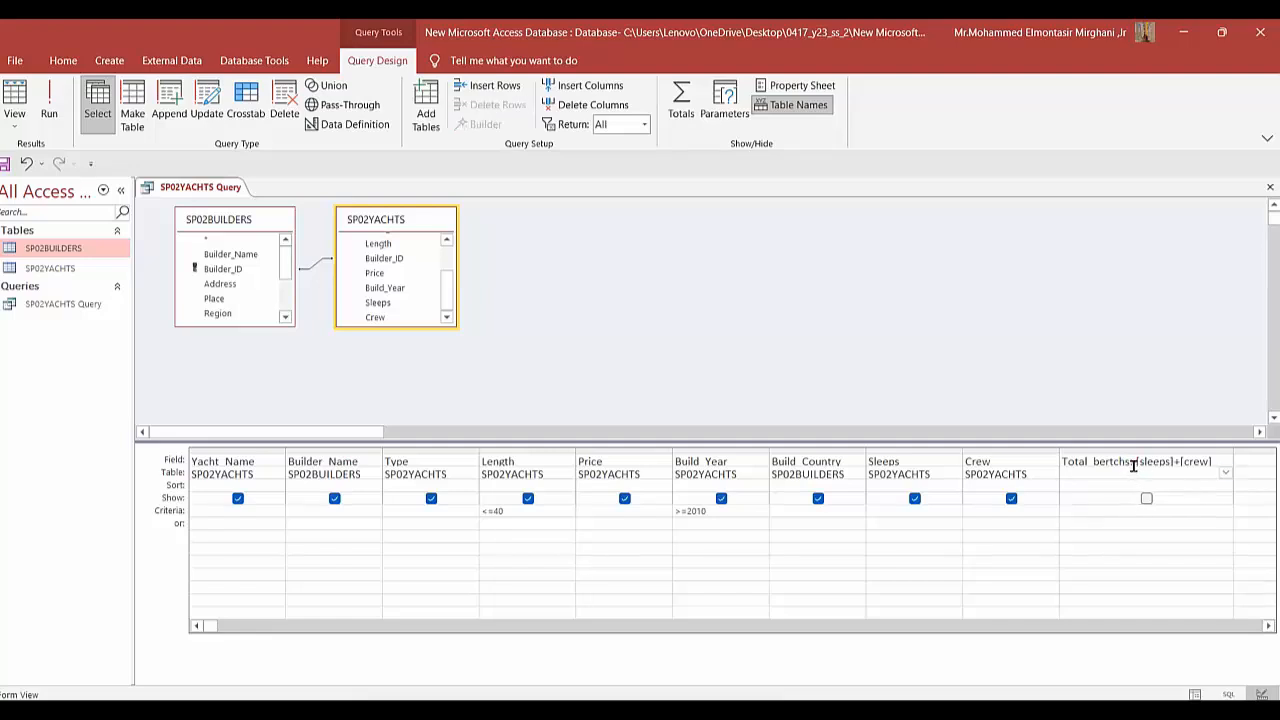
click(1118, 522)
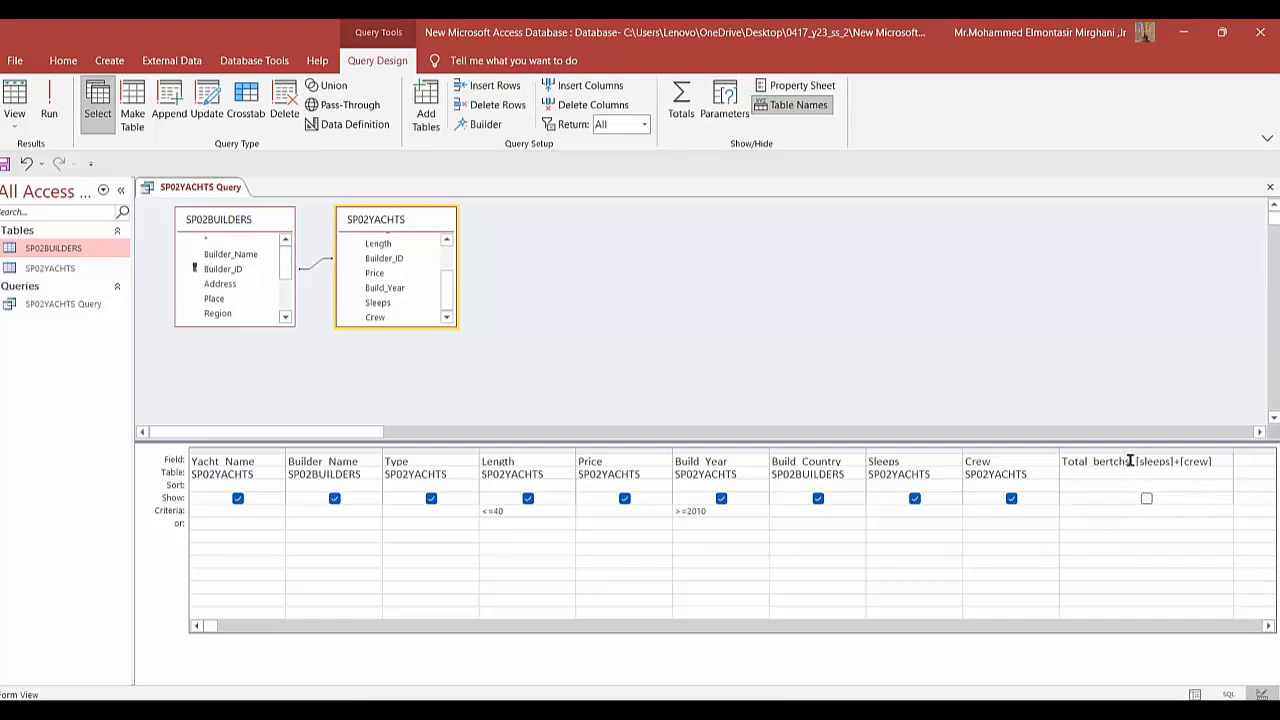
click(1087, 538)
Step: Run the query and look through its records, then underline the word "sorts" in the exam paper's sorting requirement
click(49, 100)
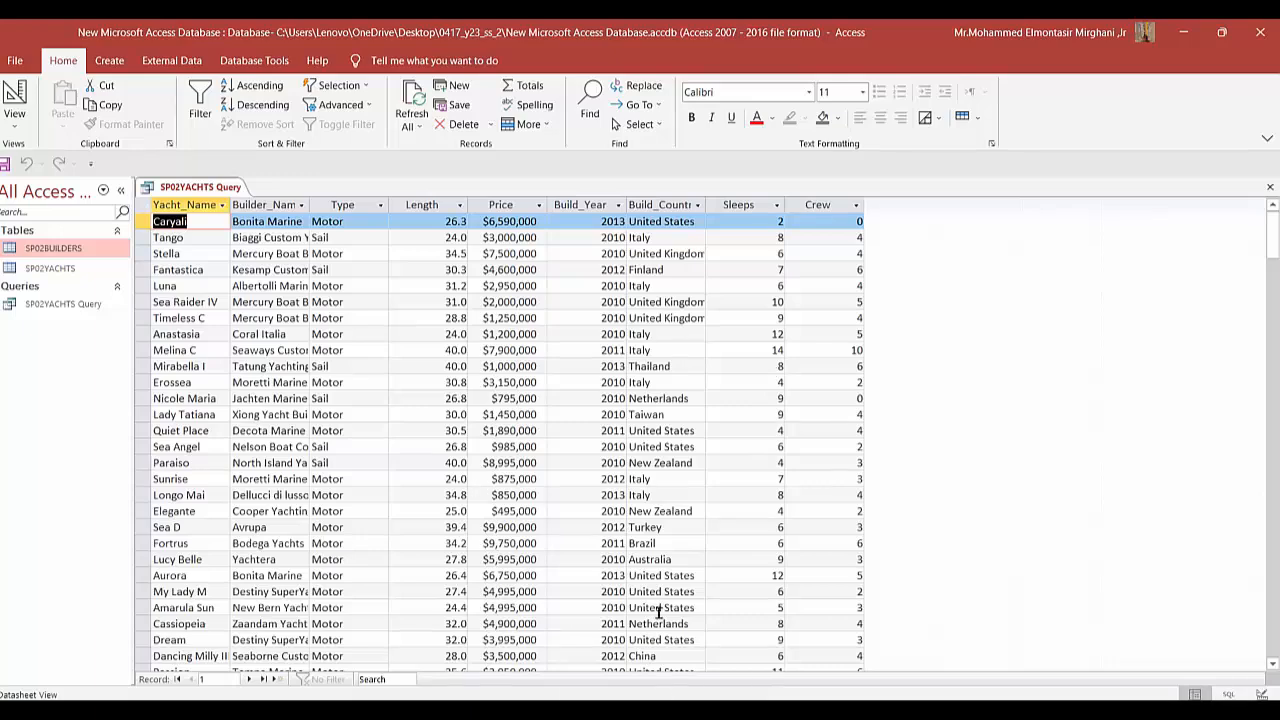
scroll(802, 380, down, 4)
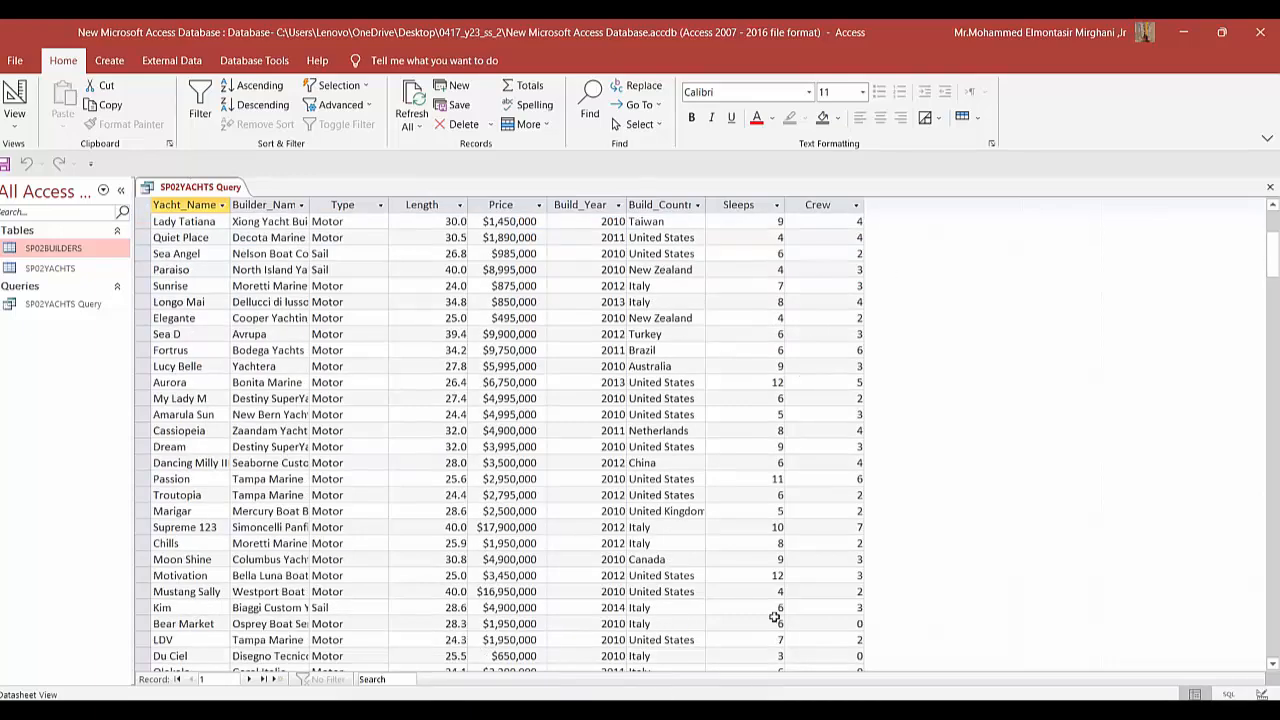
click(861, 710)
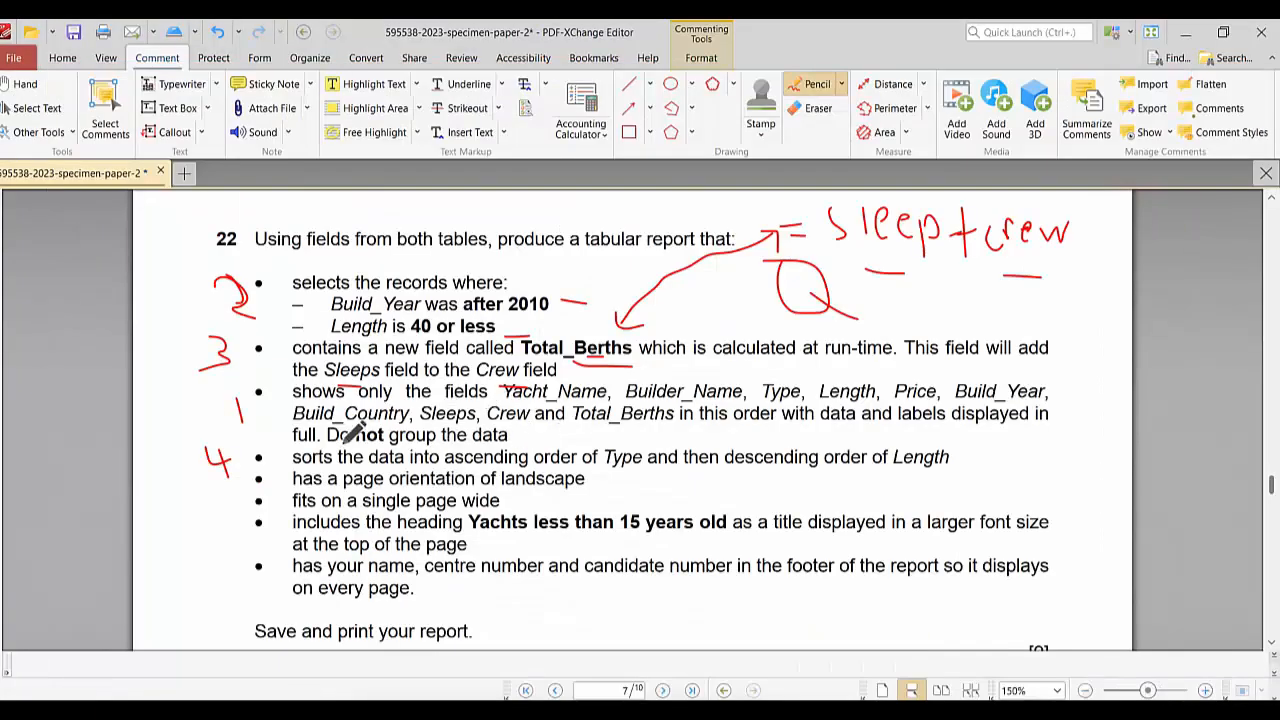
drag(293, 466, 334, 467)
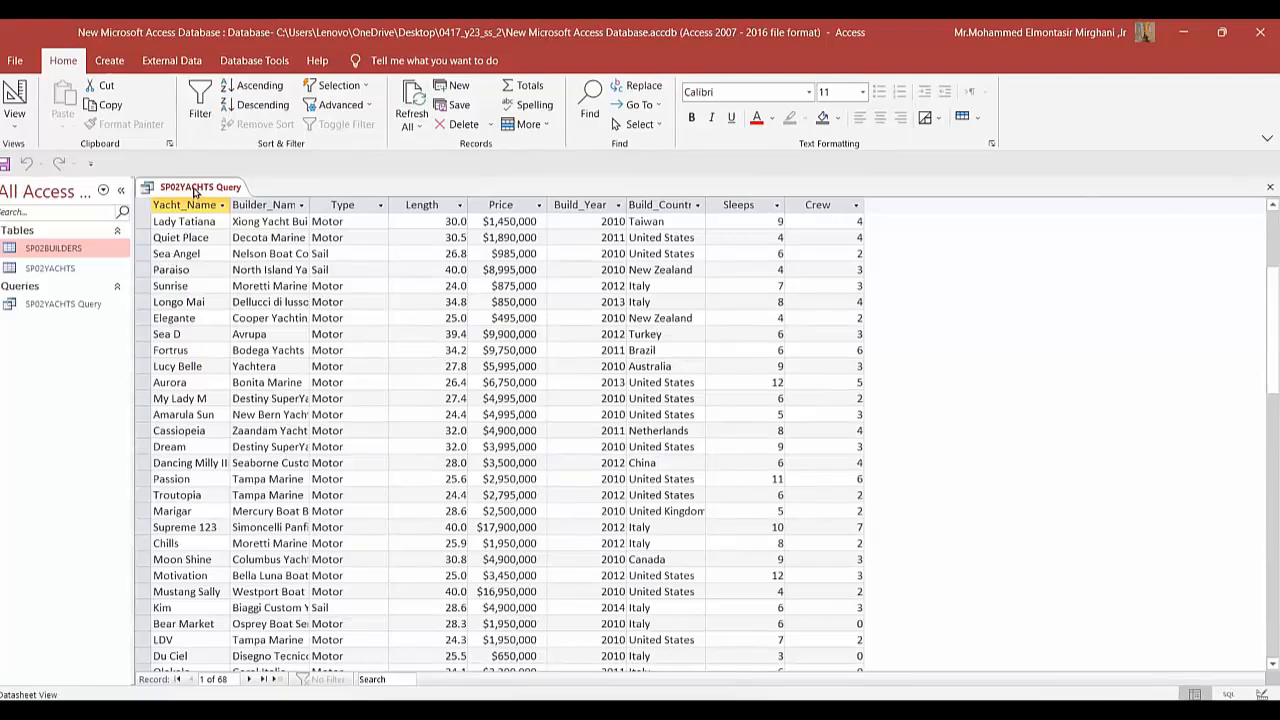
Step: Show the query in Design View, check the required sort order in the exam paper, and return to the query design
right_click(196, 192)
click(240, 258)
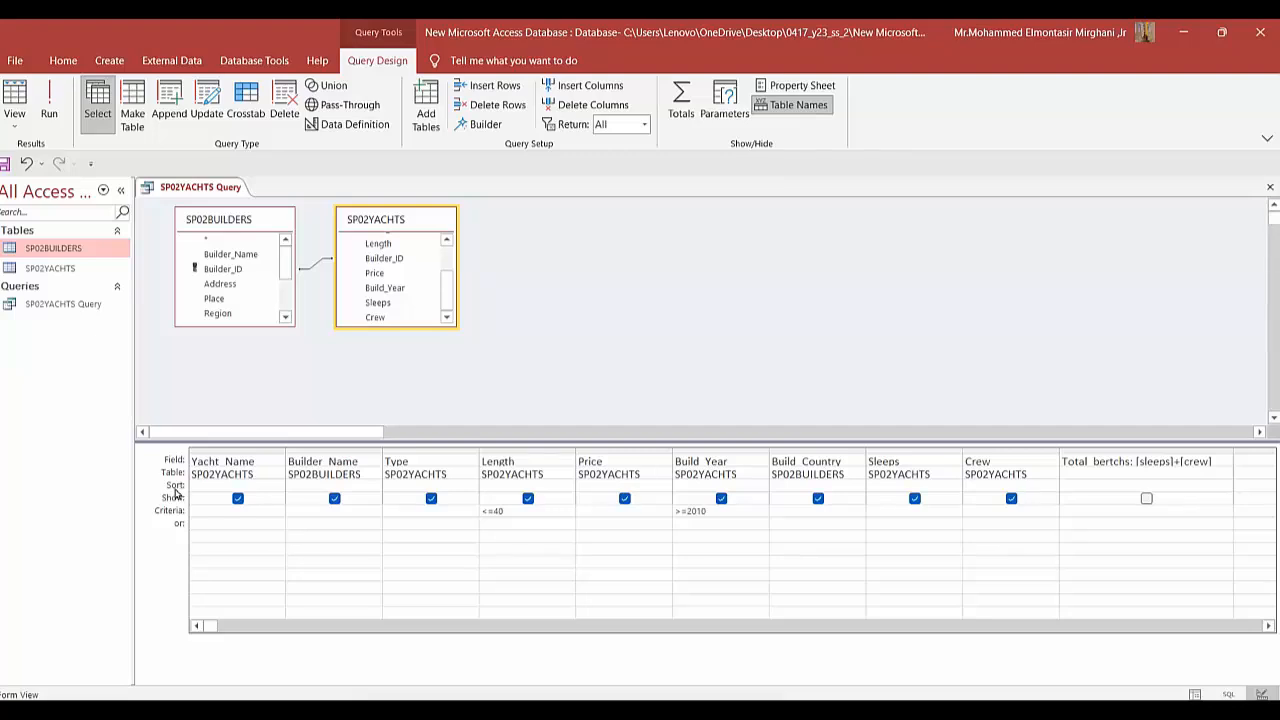
key(ctrl)
click(198, 485)
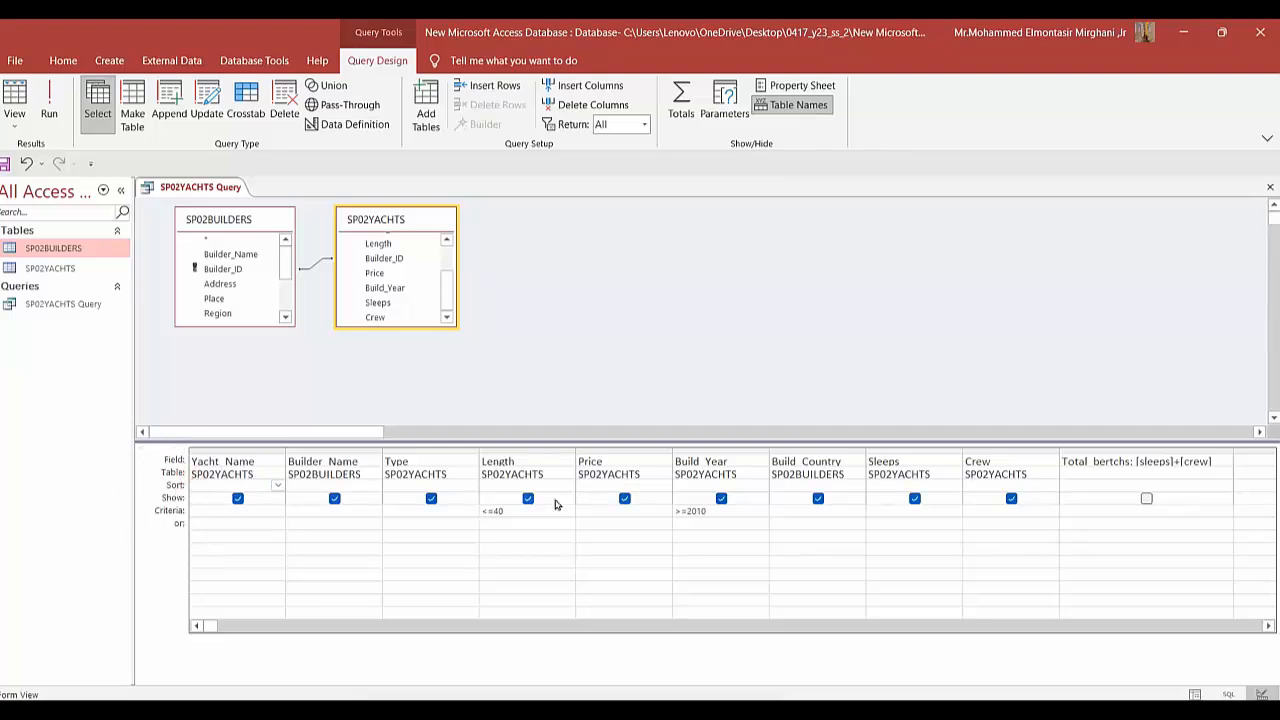
click(1184, 32)
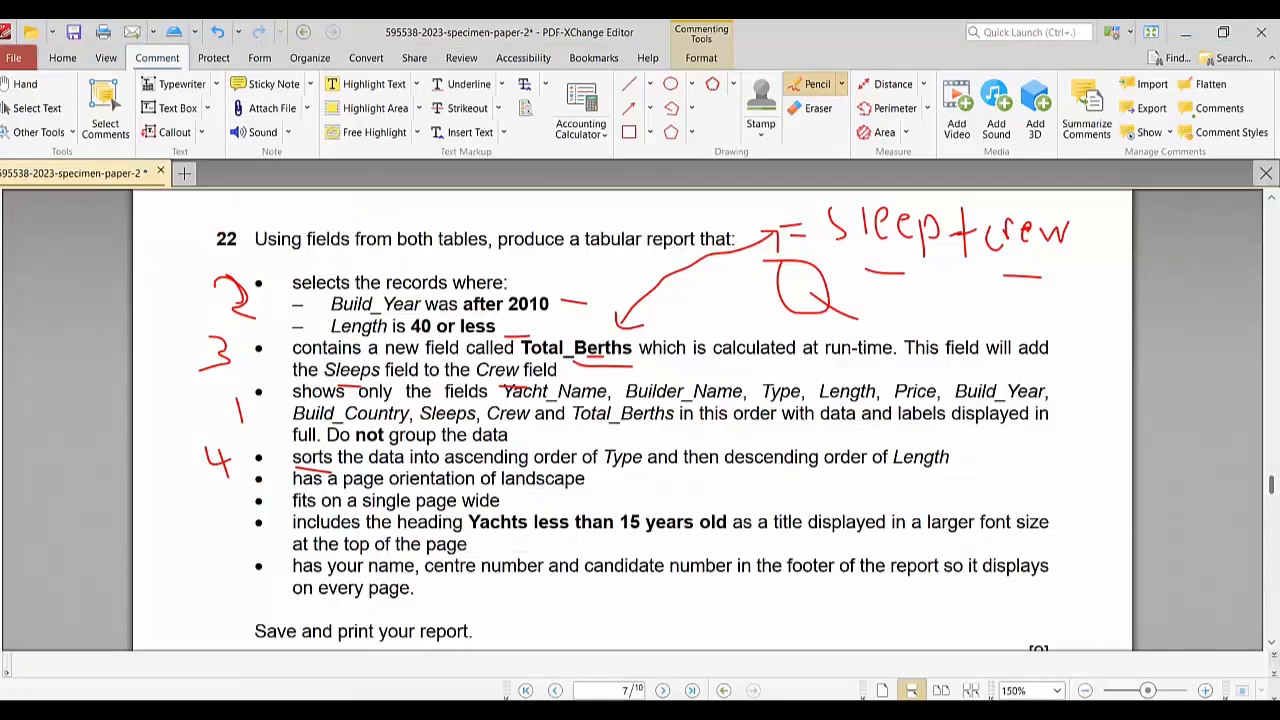
click(832, 711)
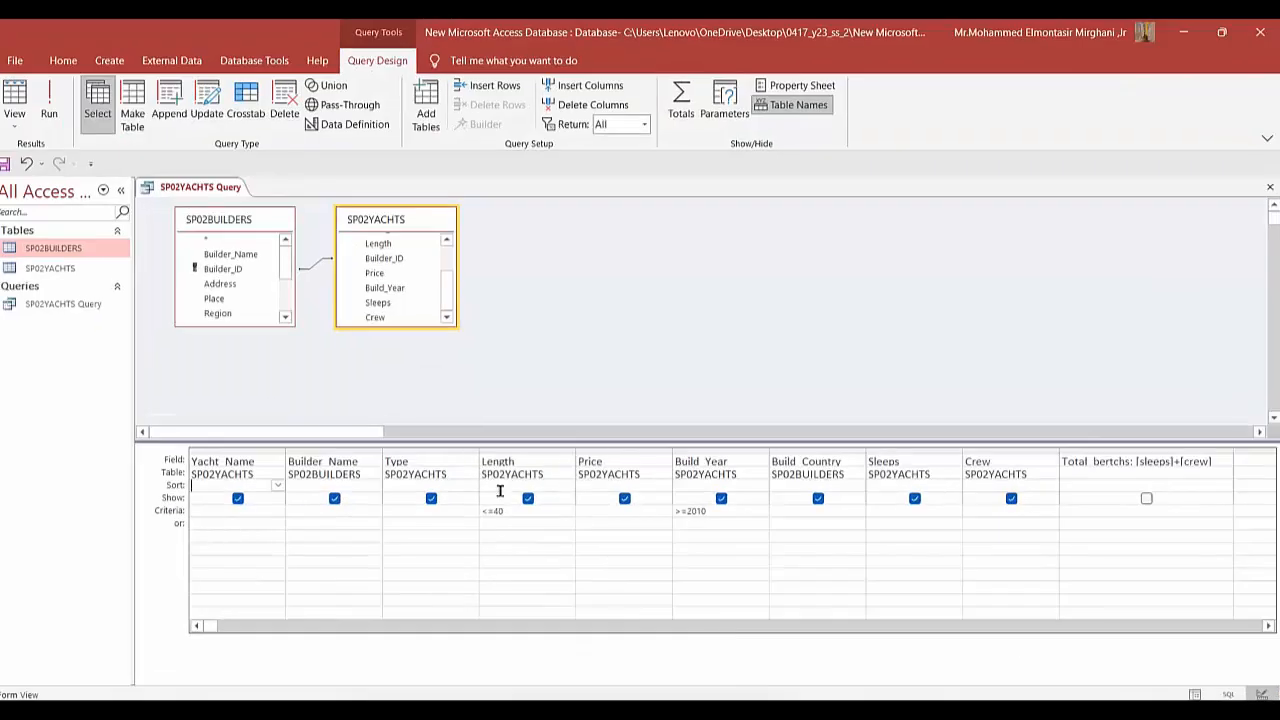
Step: Sort the query by Type in ascending order and by Length in descending order
click(409, 460)
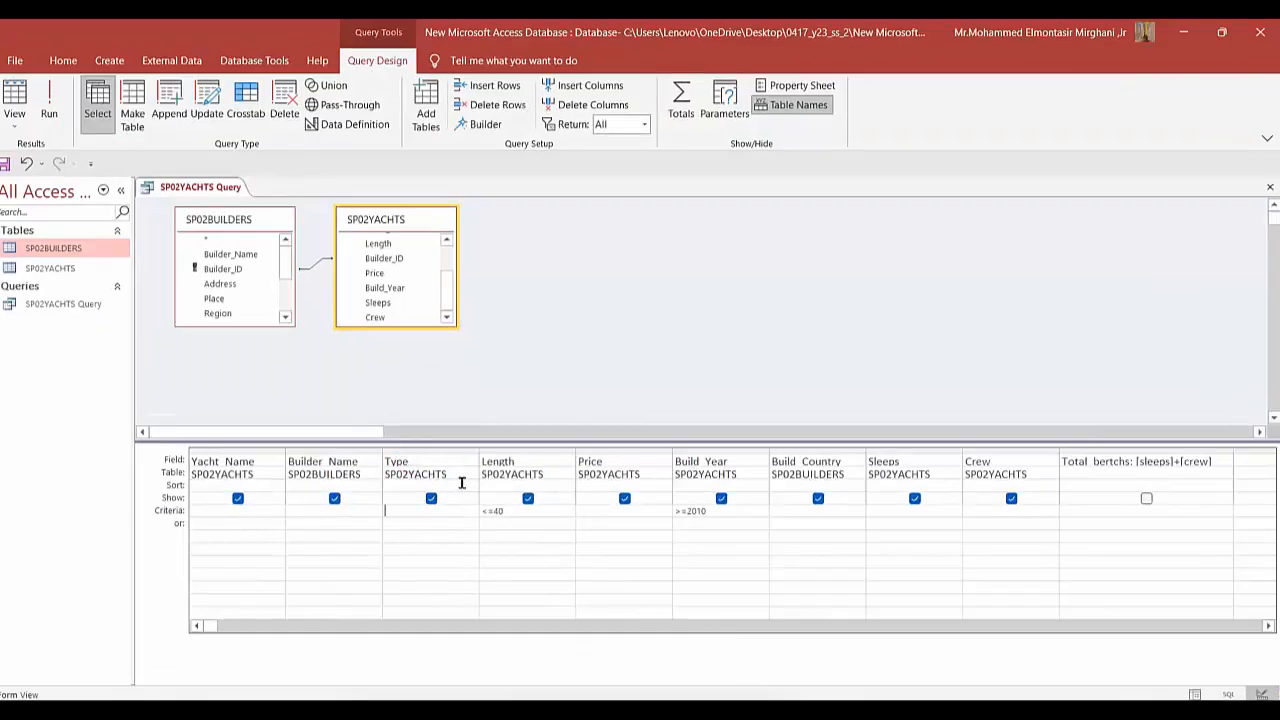
click(460, 485)
click(470, 485)
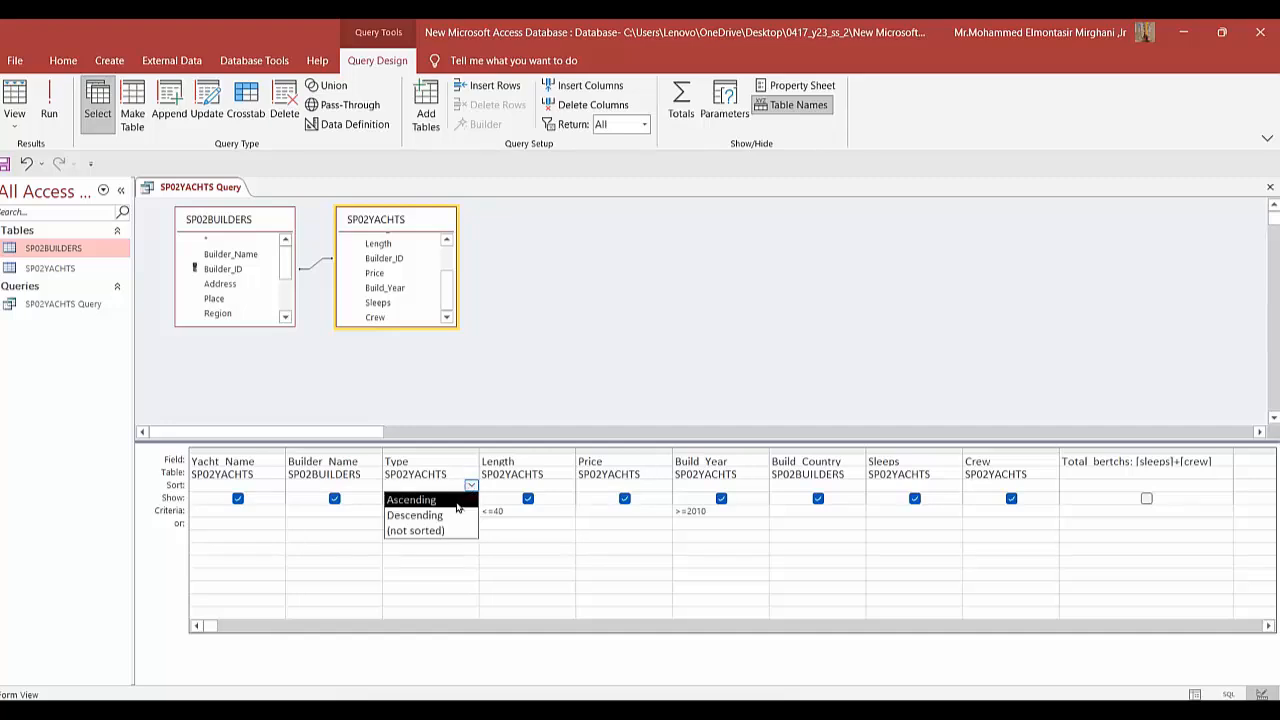
click(456, 500)
click(518, 487)
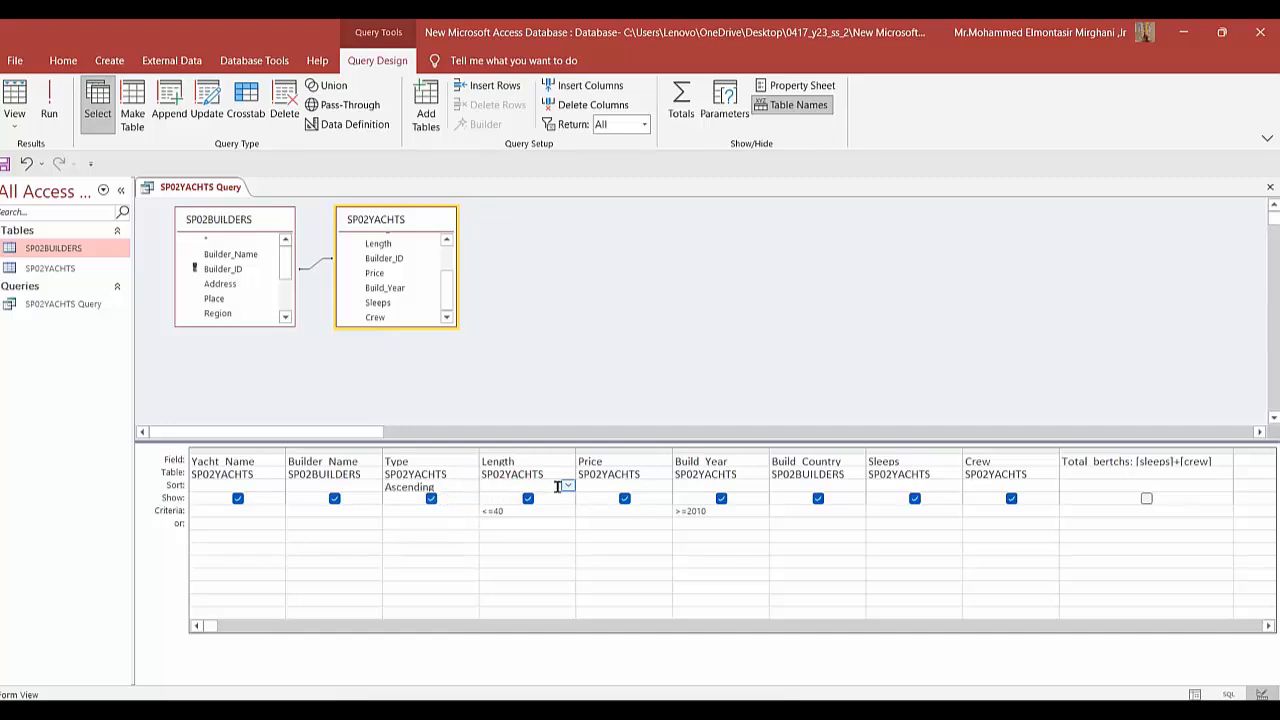
click(567, 487)
click(556, 512)
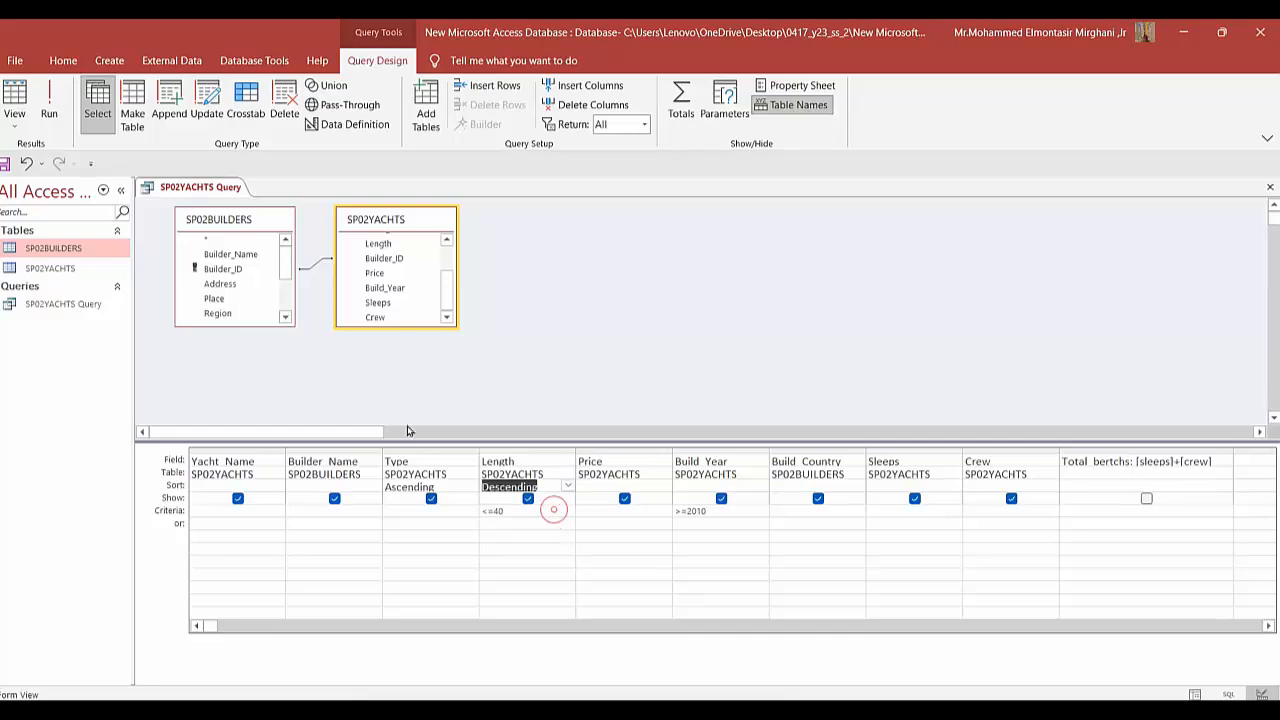
Step: Run the query, examine the order of the Type and Length columns, and return to Design View
click(55, 110)
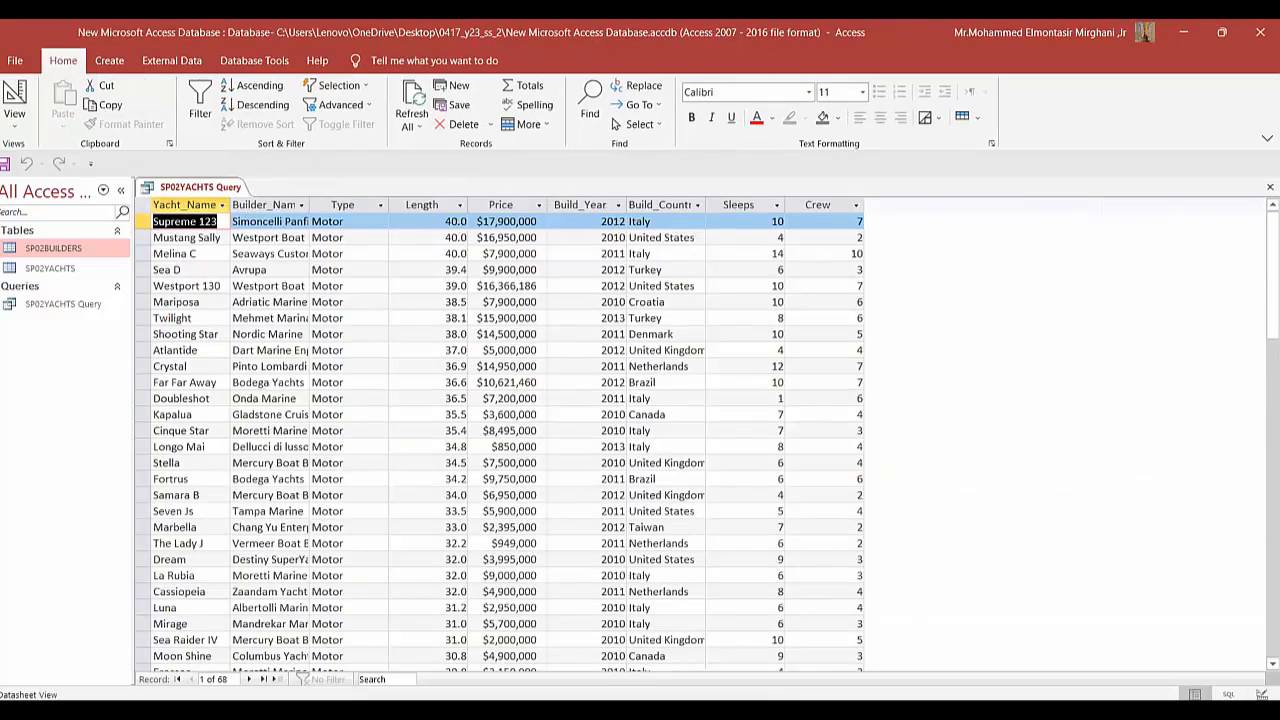
click(352, 206)
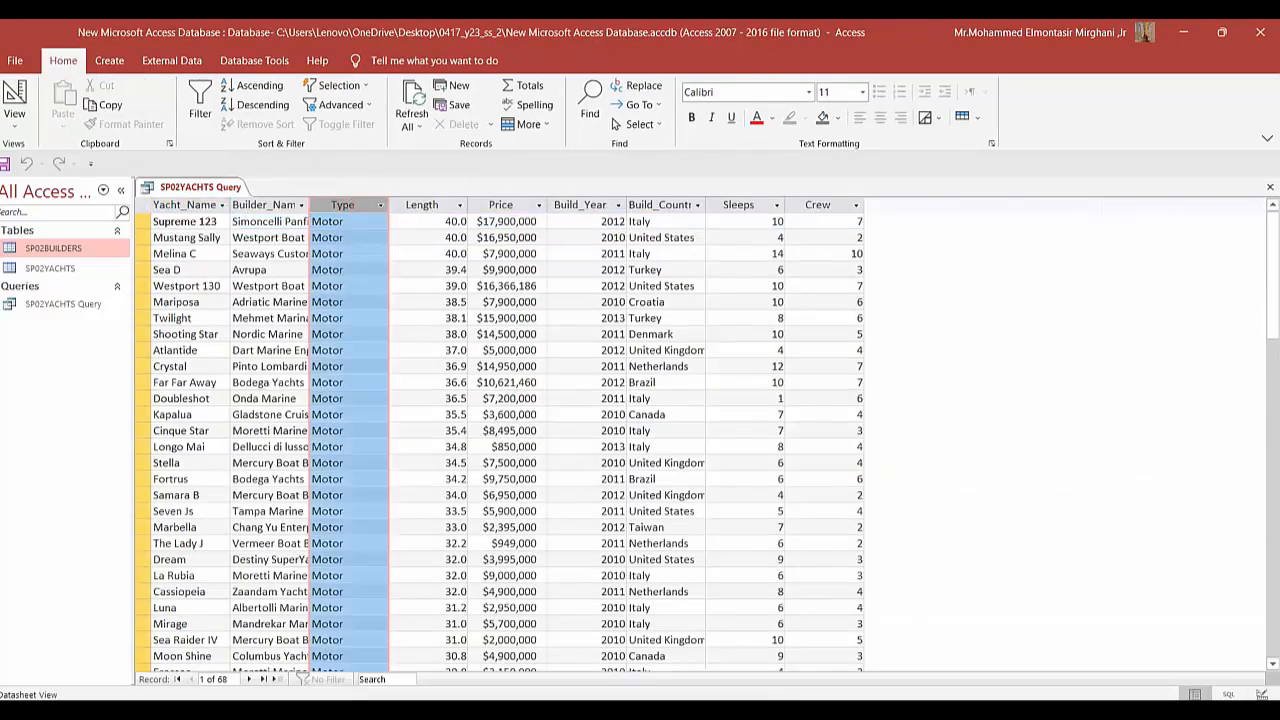
click(422, 205)
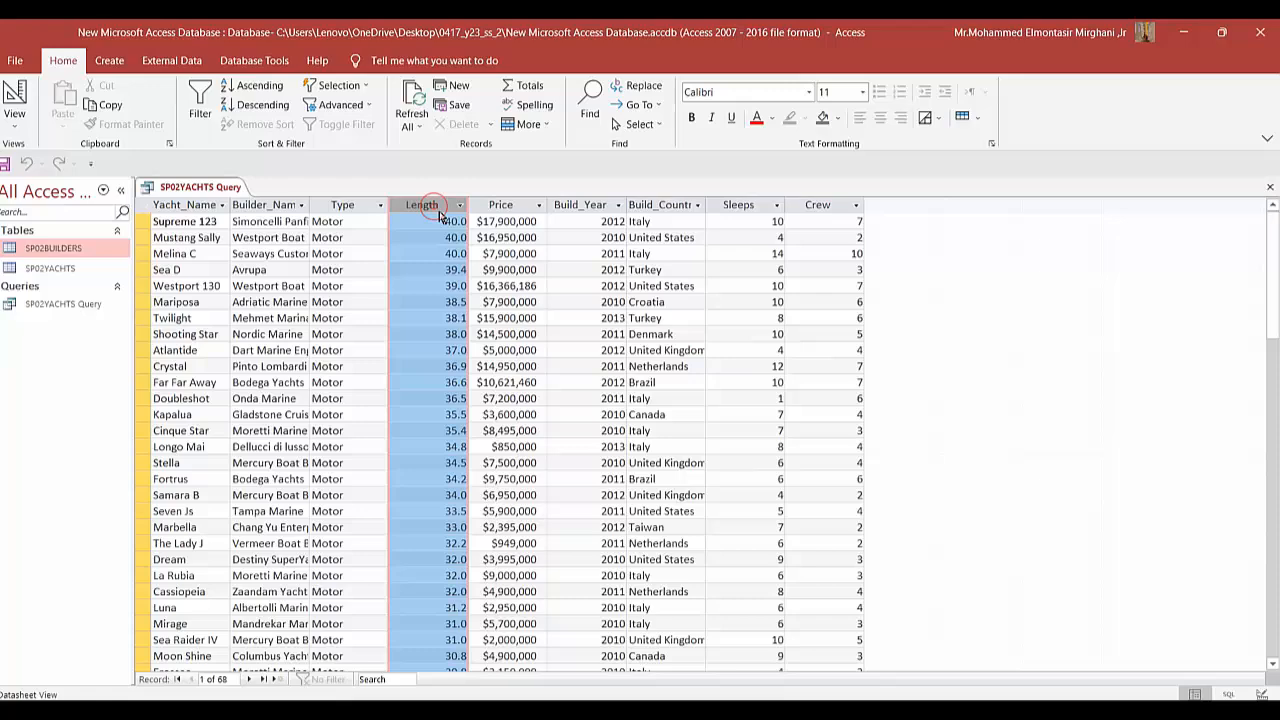
right_click(204, 186)
click(217, 196)
right_click(214, 199)
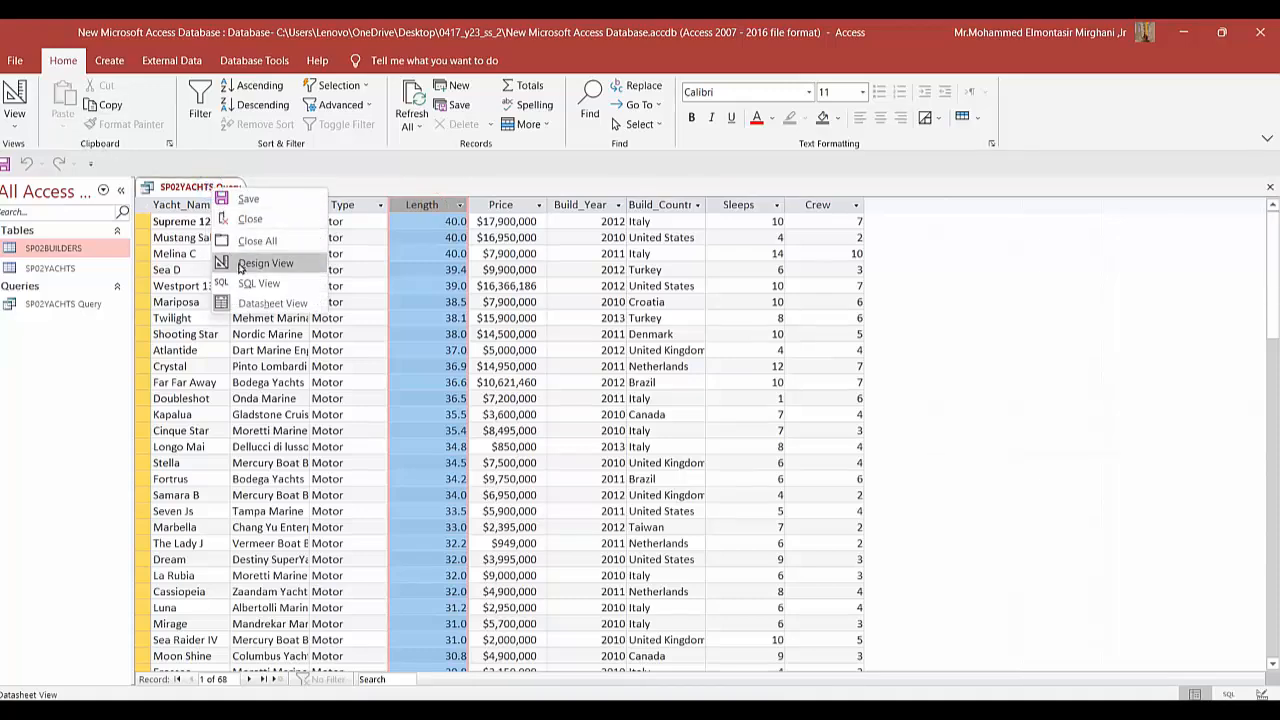
click(262, 264)
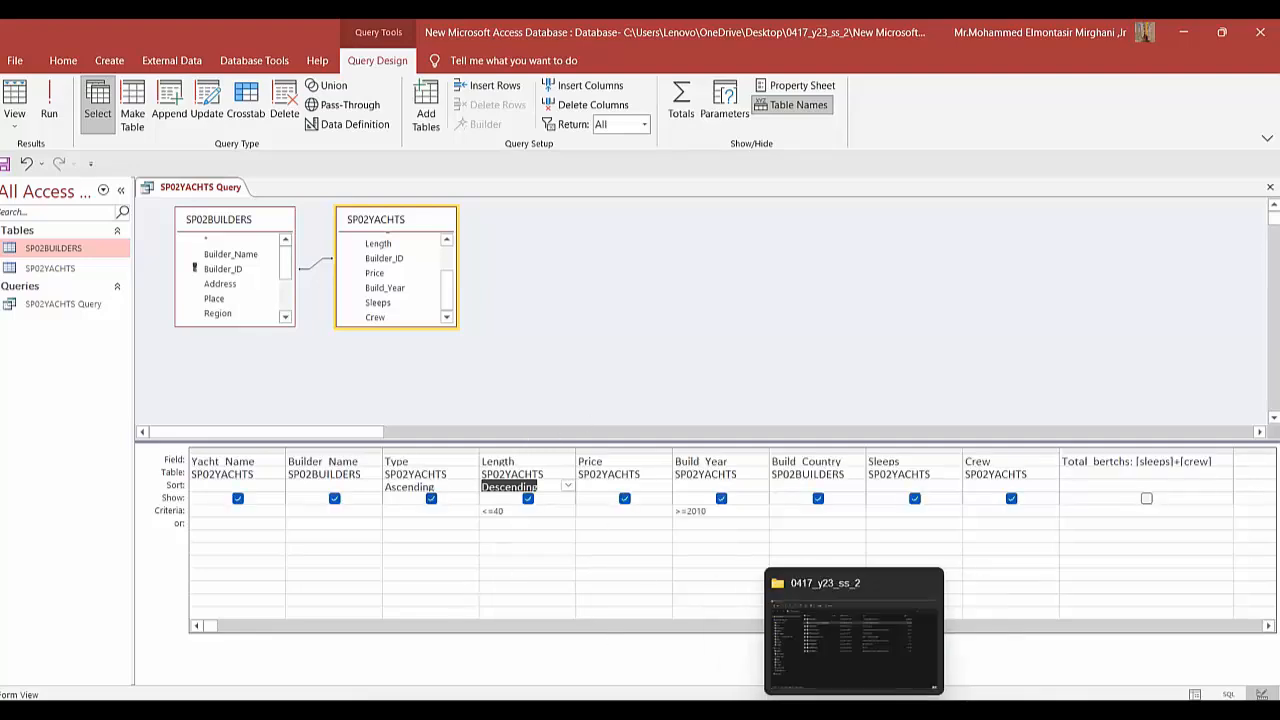
Step: Switch to the exam paper and mark the handwritten numbers 1 to 4 beside question 22's requirements with the Pencil tool
click(815, 711)
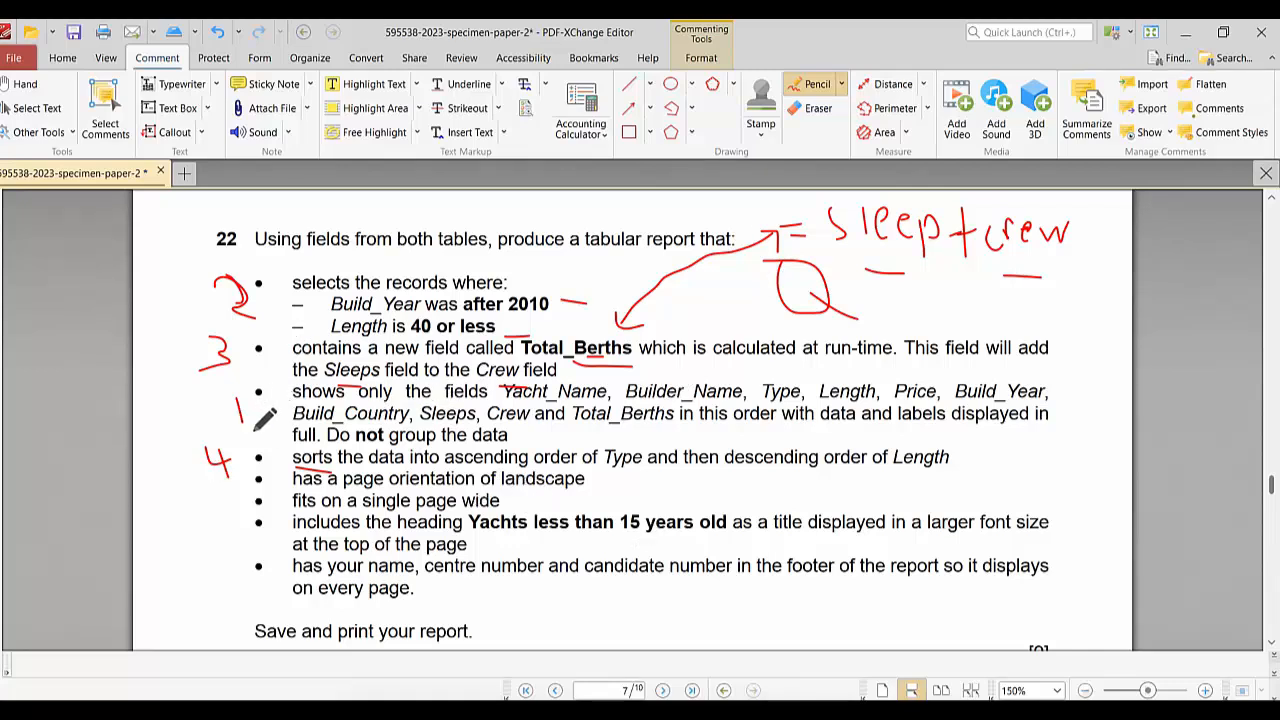
mouse_move(254, 424)
mouse_down()
mouse_move(238, 424)
mouse_move(256, 418)
mouse_move(258, 396)
mouse_up()
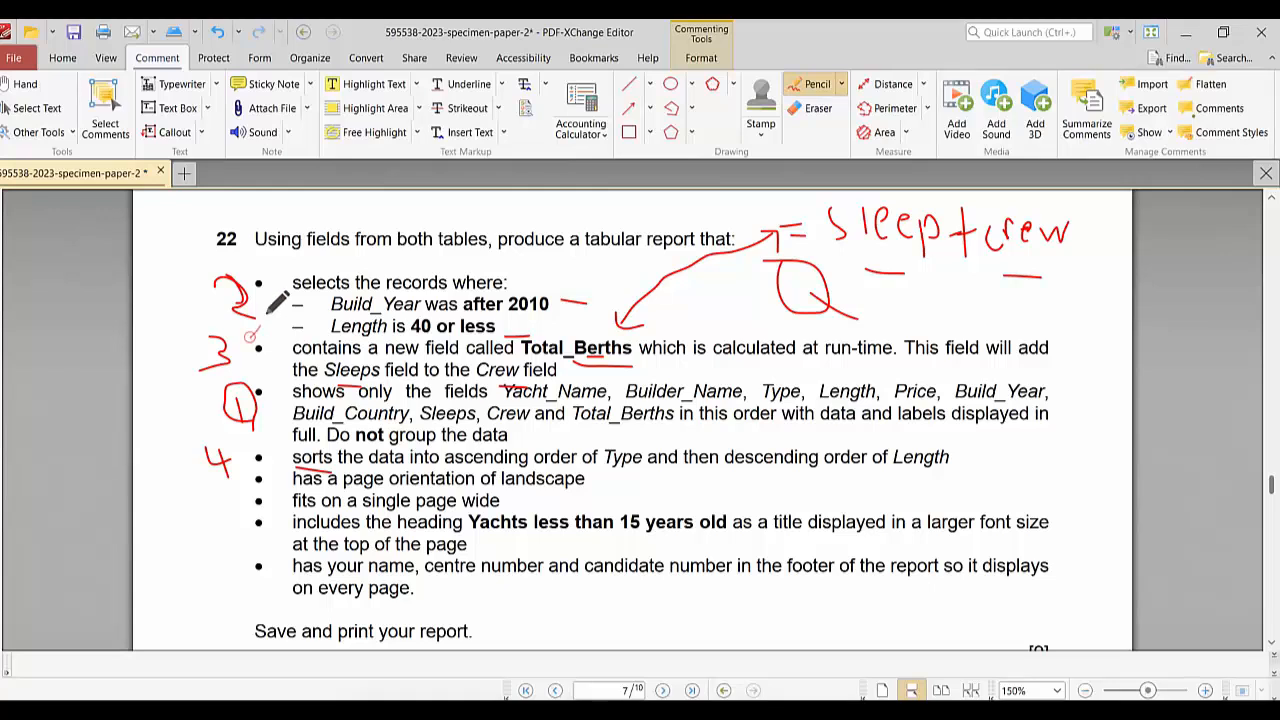
mouse_move(262, 238)
mouse_down()
mouse_move(215, 255)
mouse_move(264, 324)
mouse_move(222, 375)
mouse_up()
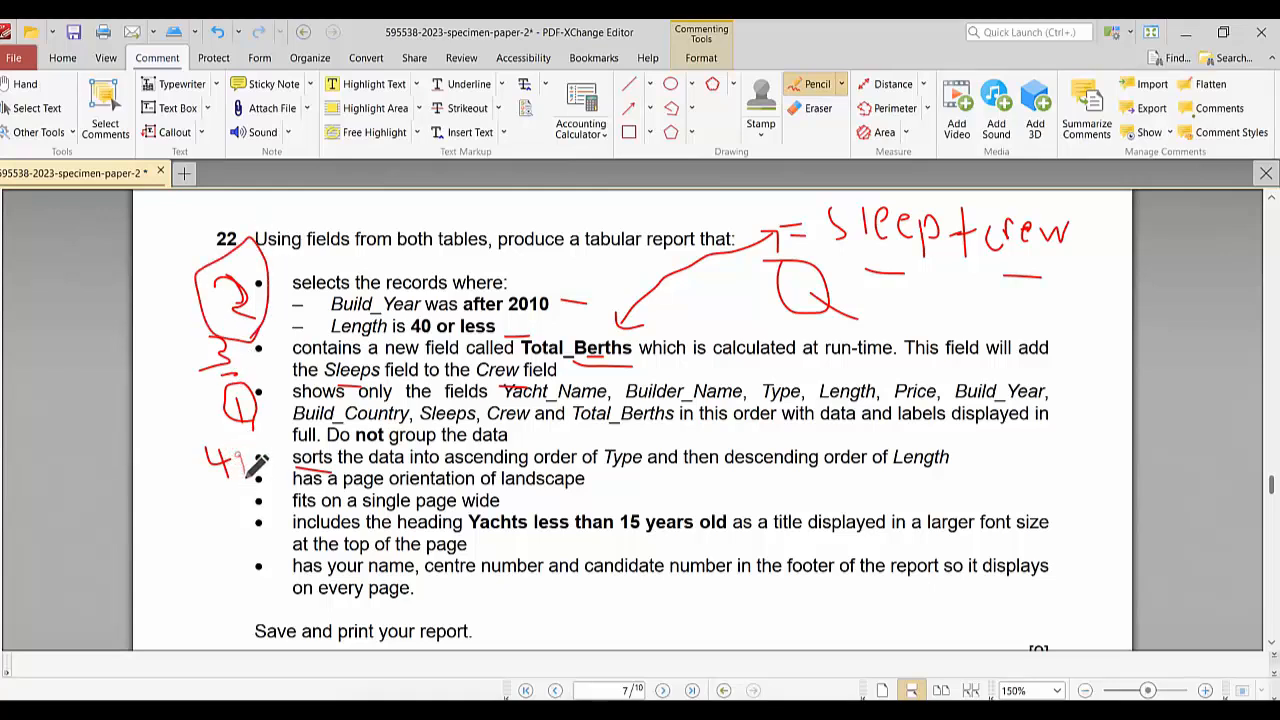
drag(250, 458, 188, 492)
drag(185, 441, 186, 451)
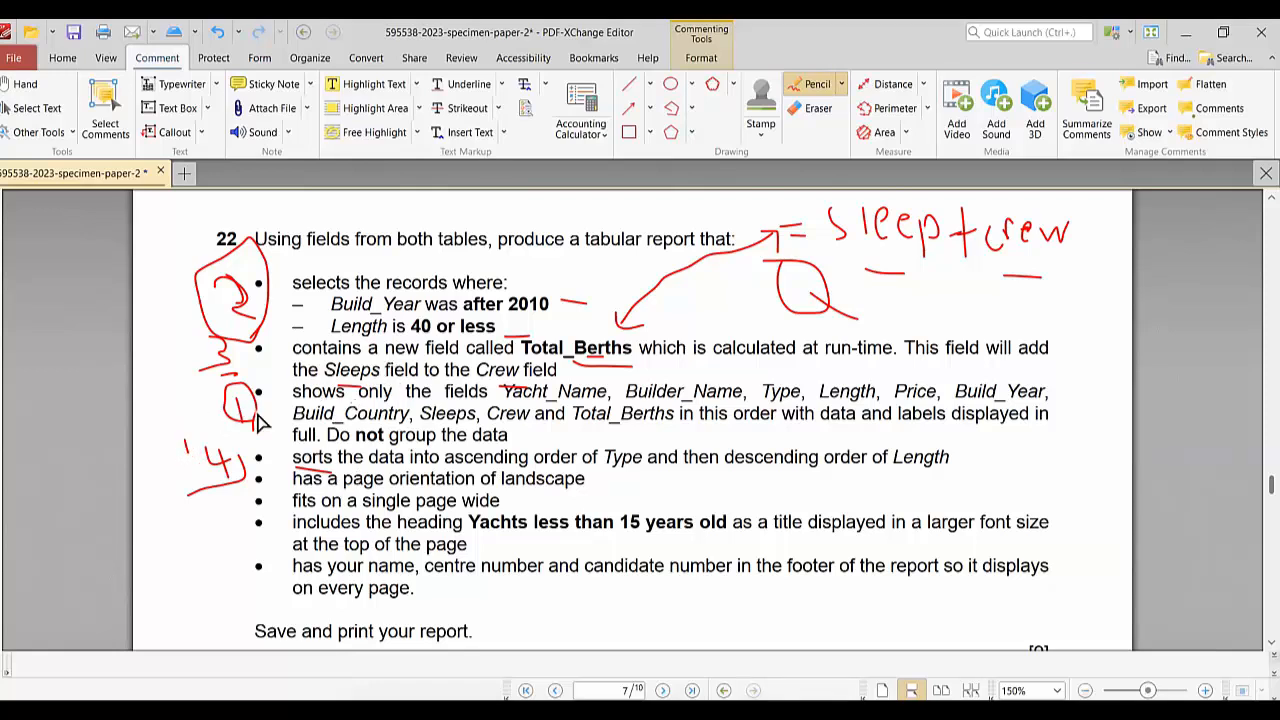